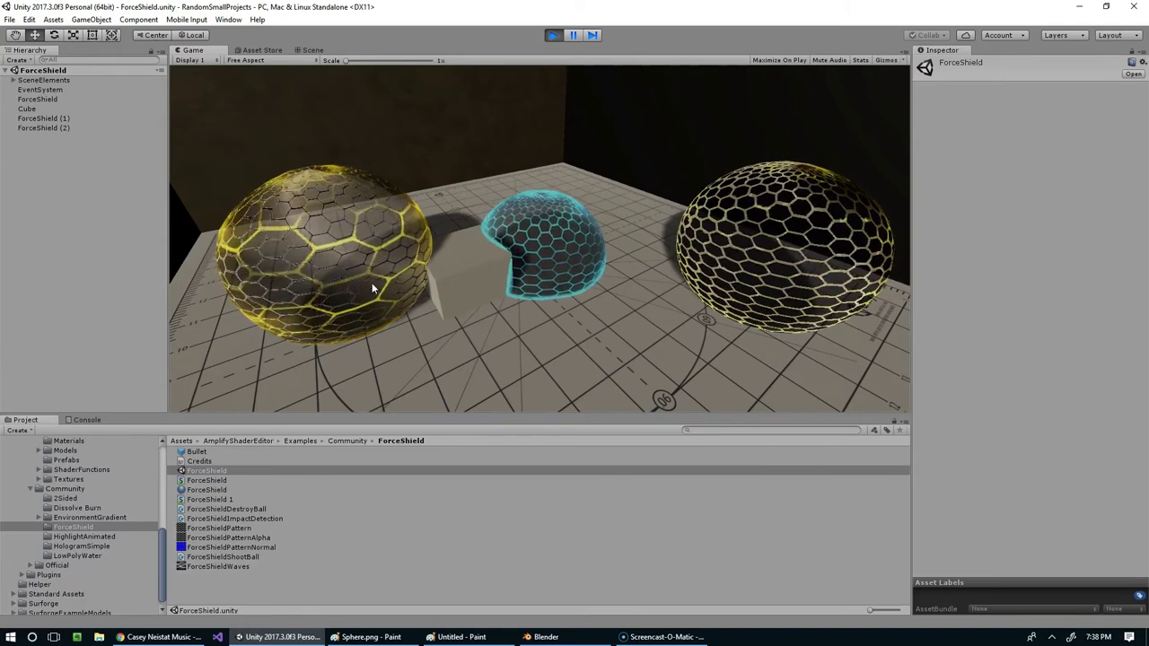
Fire bullets at the force shields in the running ForceShield demo to examine their impact effect
{"action": "left_click", "coordinate": [376, 290]}
{"action": "left_click", "coordinate": [396, 200]}
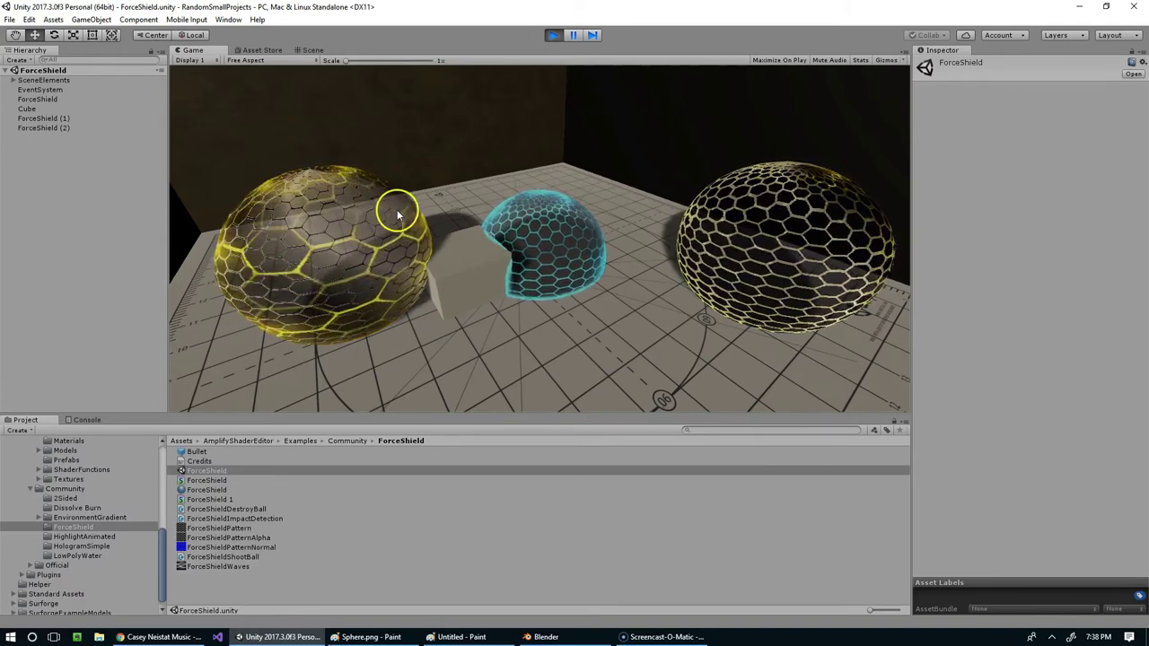
{"action": "left_click", "coordinate": [396, 207]}
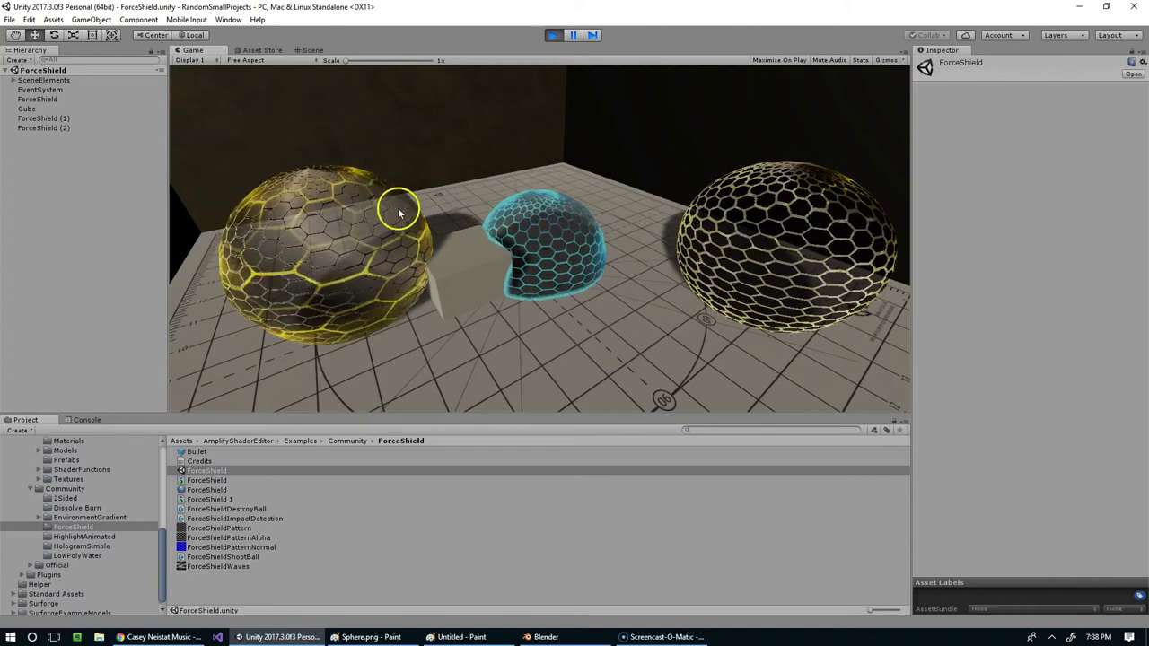
{"action": "left_click", "coordinate": [351, 210]}
{"action": "left_click", "coordinate": [327, 200]}
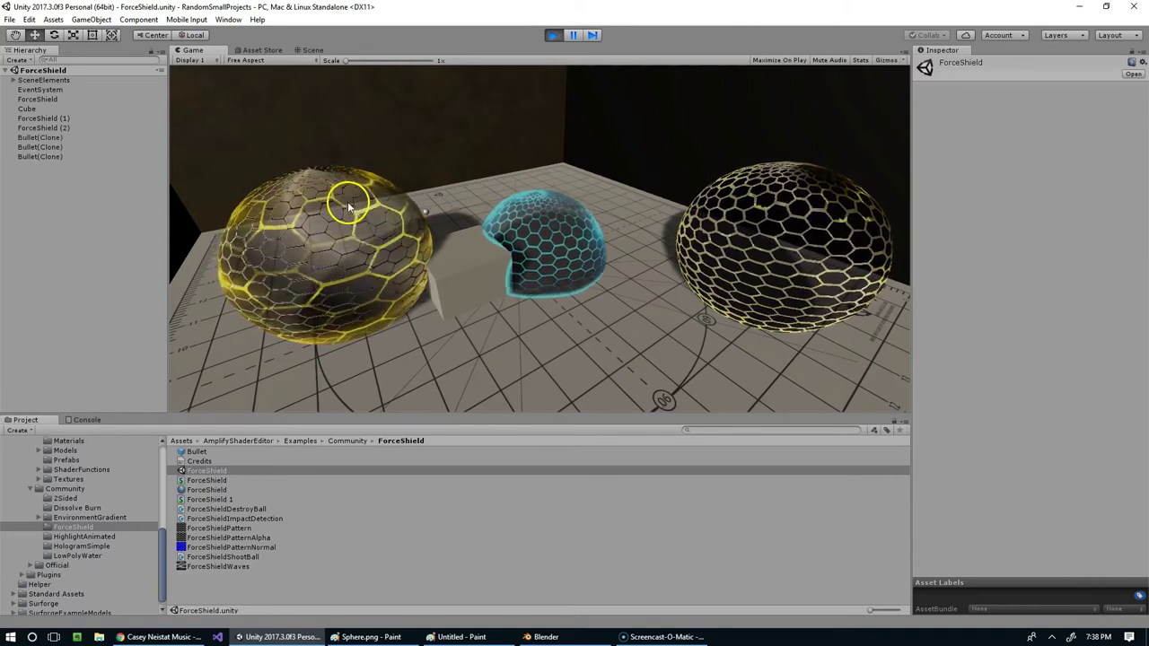
{"action": "left_click", "coordinate": [309, 208]}
{"action": "left_click", "coordinate": [266, 262]}
{"action": "left_click", "coordinate": [348, 269]}
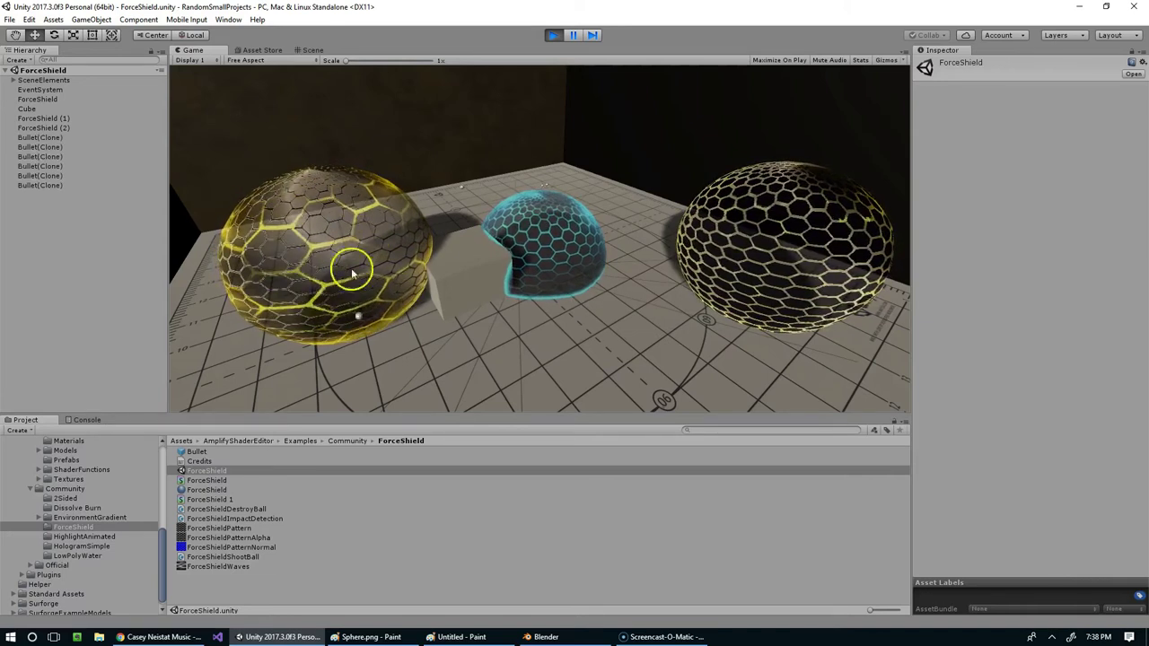
{"action": "left_click", "coordinate": [357, 246]}
{"action": "left_click", "coordinate": [358, 212]}
{"action": "left_click", "coordinate": [344, 221]}
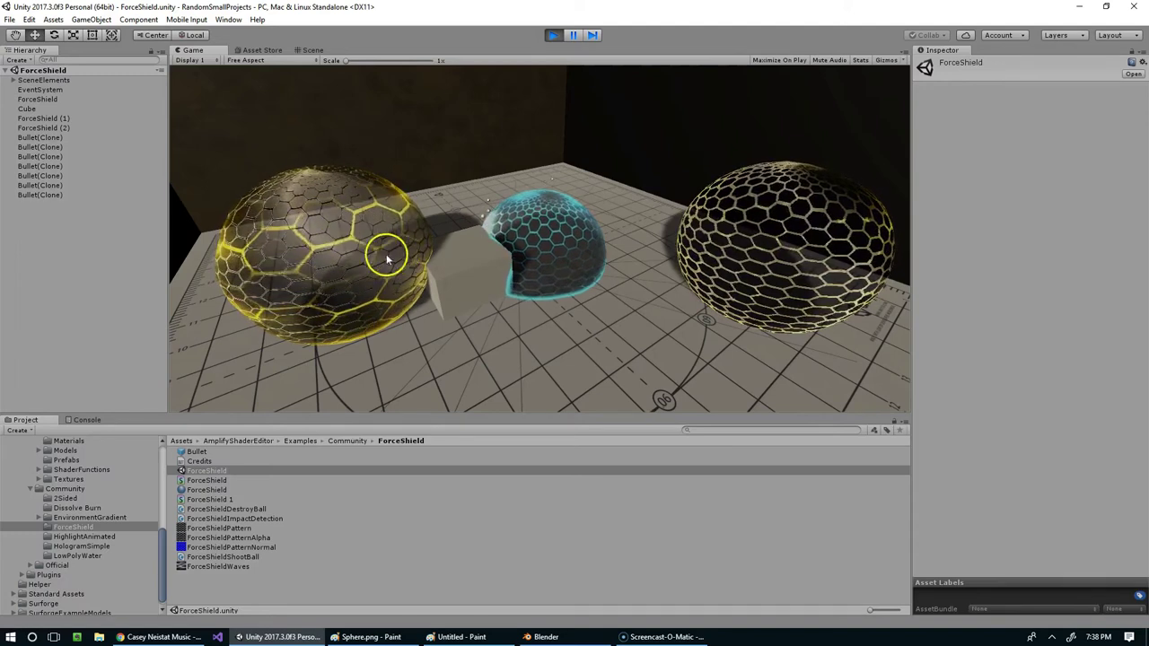
{"action": "left_click", "coordinate": [325, 204]}
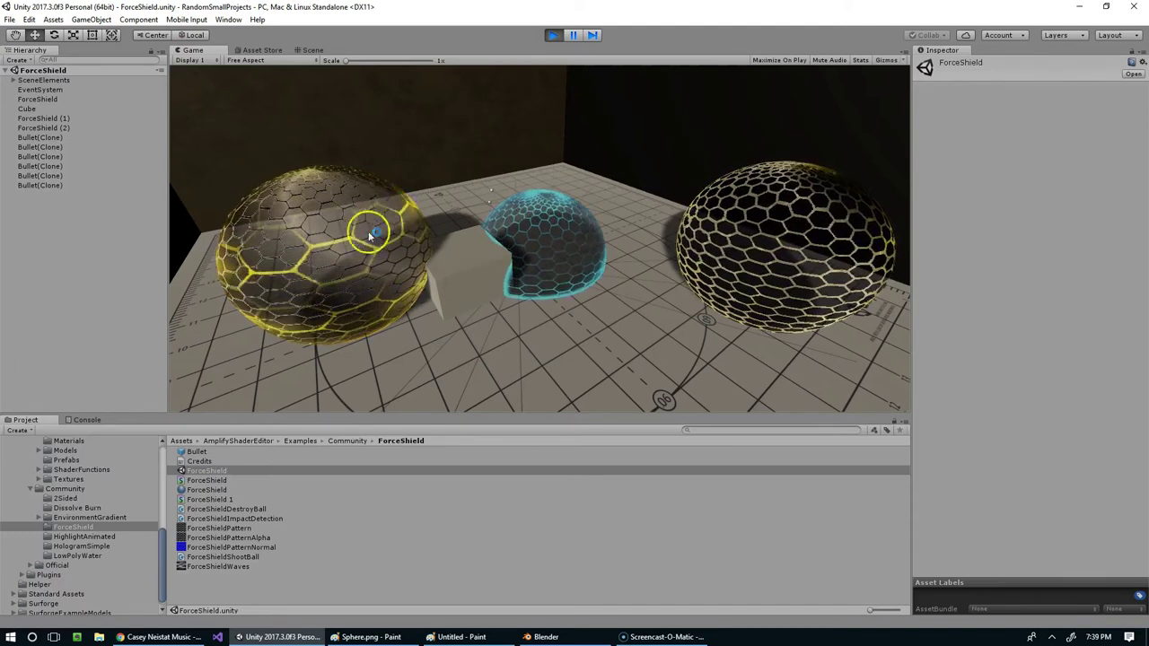
{"action": "left_click", "coordinate": [690, 223]}
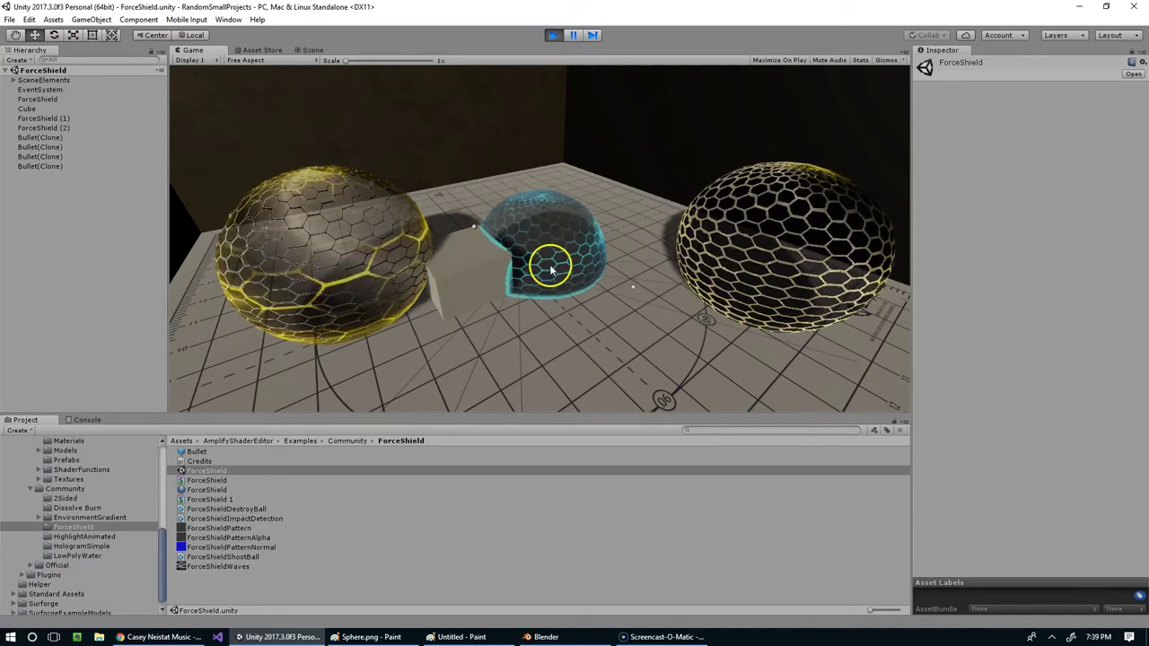
{"action": "left_click", "coordinate": [492, 221]}
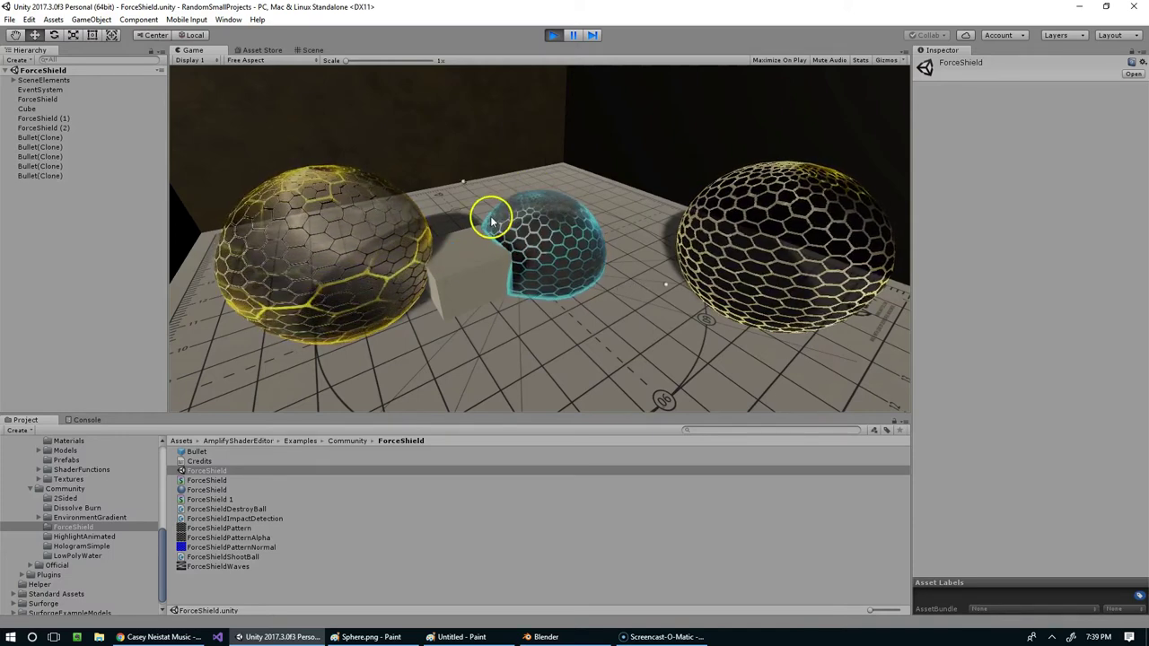
{"action": "left_click", "coordinate": [530, 221]}
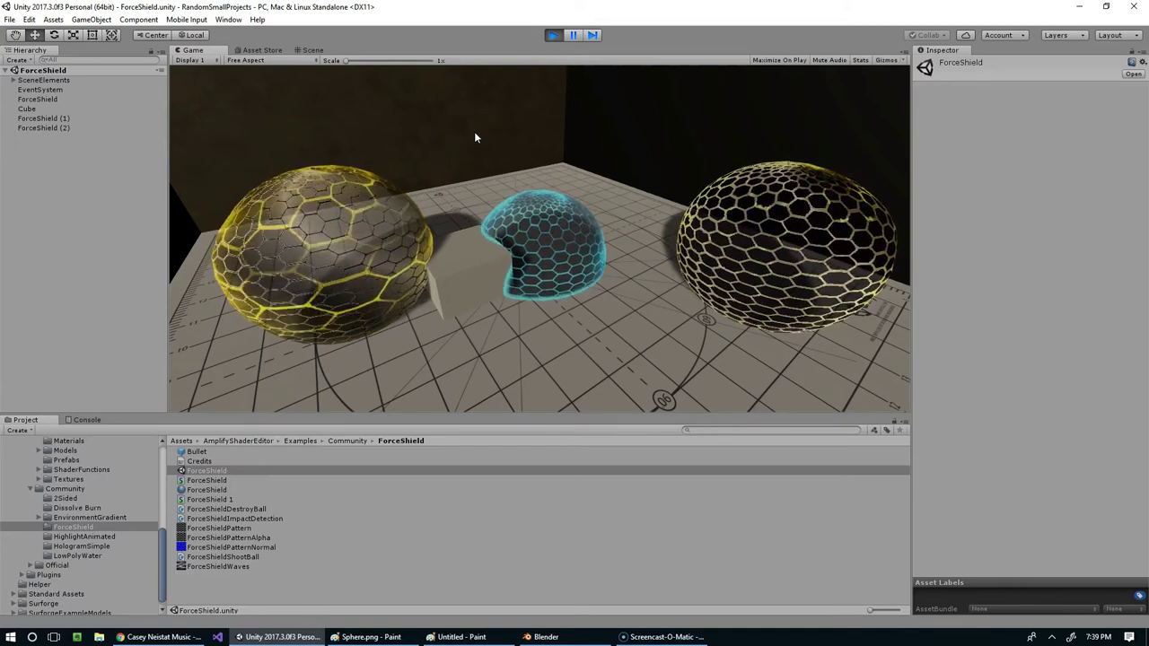
{"action": "left_click", "coordinate": [295, 377]}
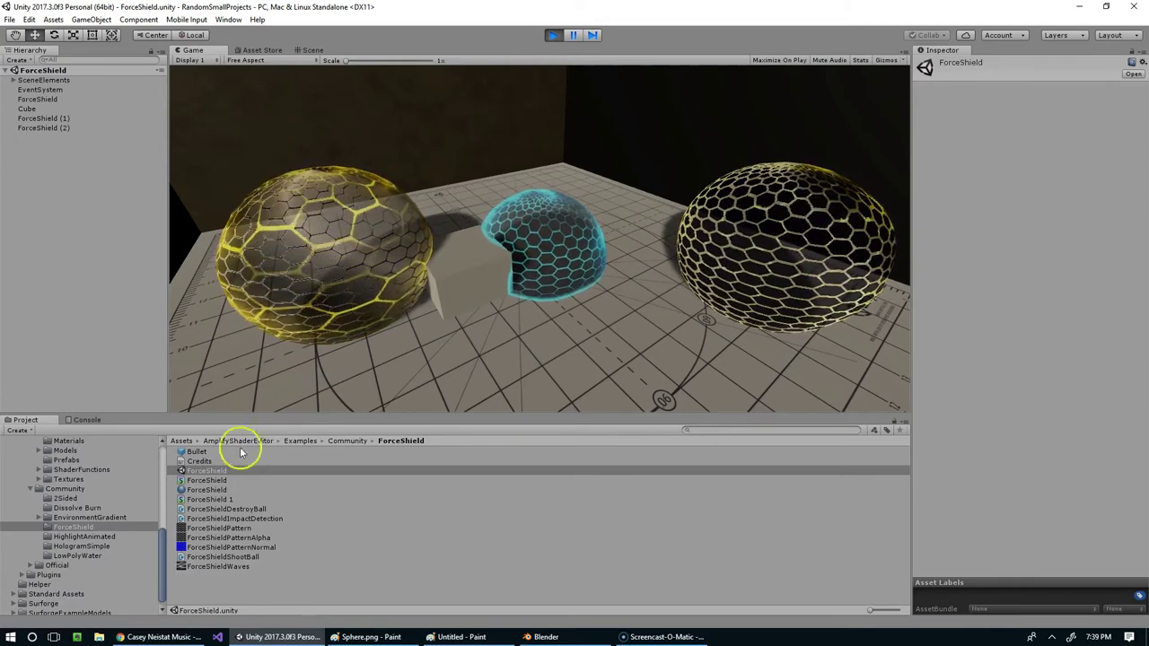
Look through the AmplifyShaderEditor example asset and Community folders in the project, and collapse the Community folder
{"action": "scroll", "coordinate": [90, 505], "scroll_direction": "up", "scroll_amount": 2}
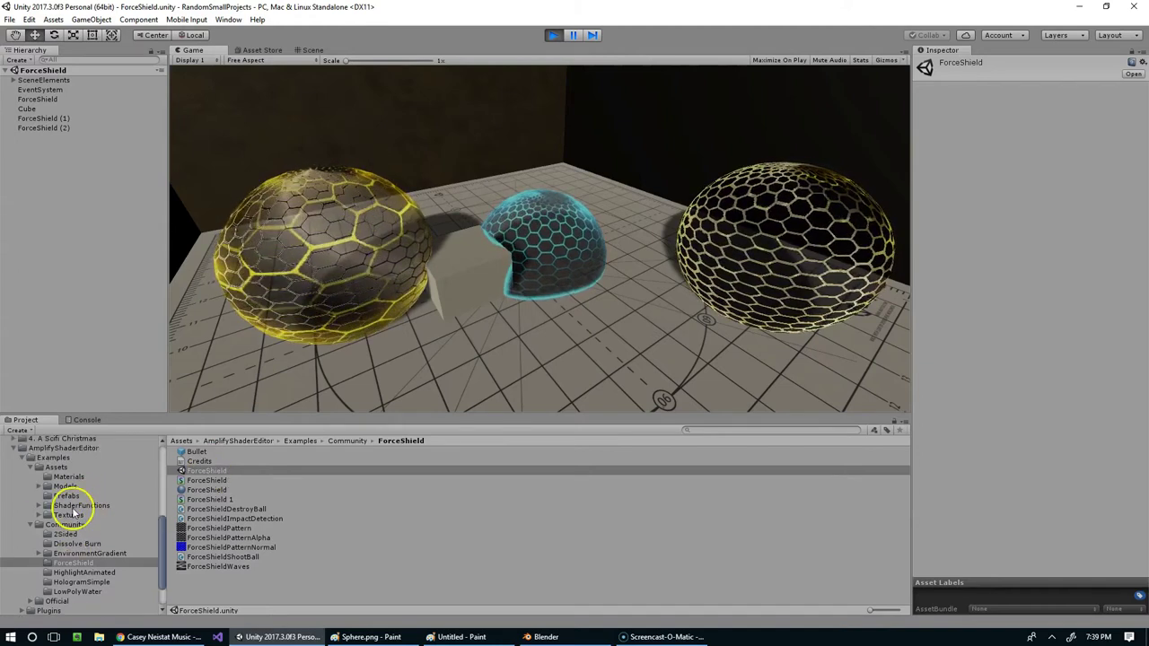
{"action": "left_click", "coordinate": [75, 509]}
{"action": "key", "text": "Up"}
{"action": "key", "text": "Up"}
{"action": "key", "text": "Up"}
{"action": "key", "text": "Down"}
{"action": "key", "text": "Down"}
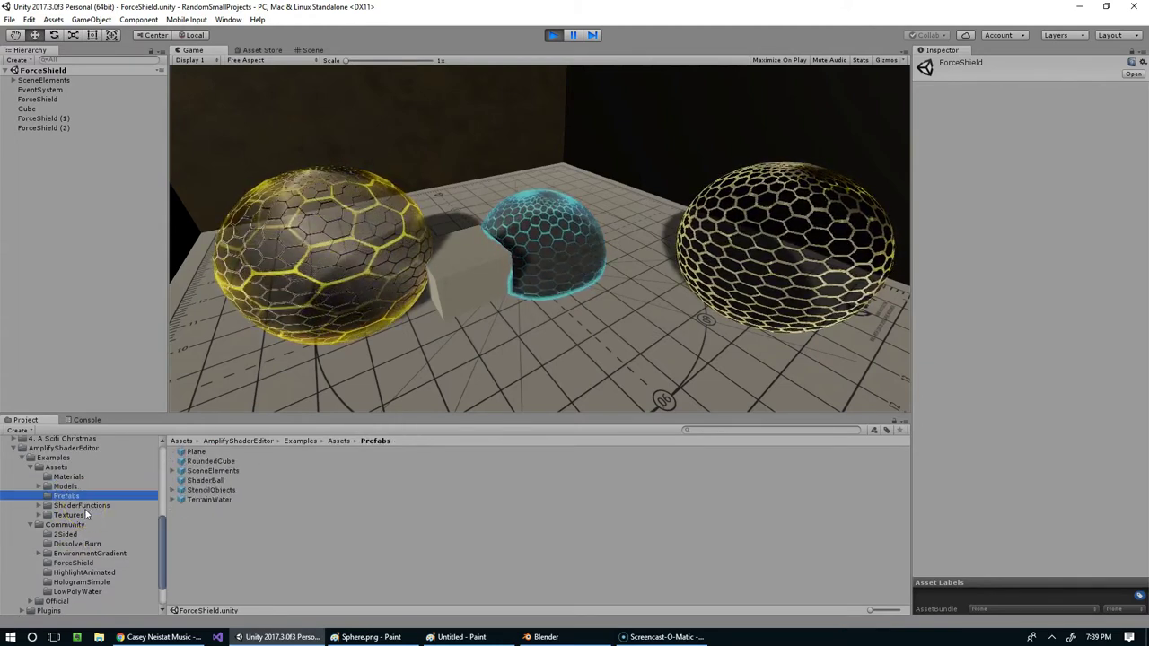
{"action": "key", "text": "Down"}
{"action": "key", "text": "Down"}
{"action": "key", "text": "Down"}
{"action": "key", "text": "Down"}
{"action": "key", "text": "Down"}
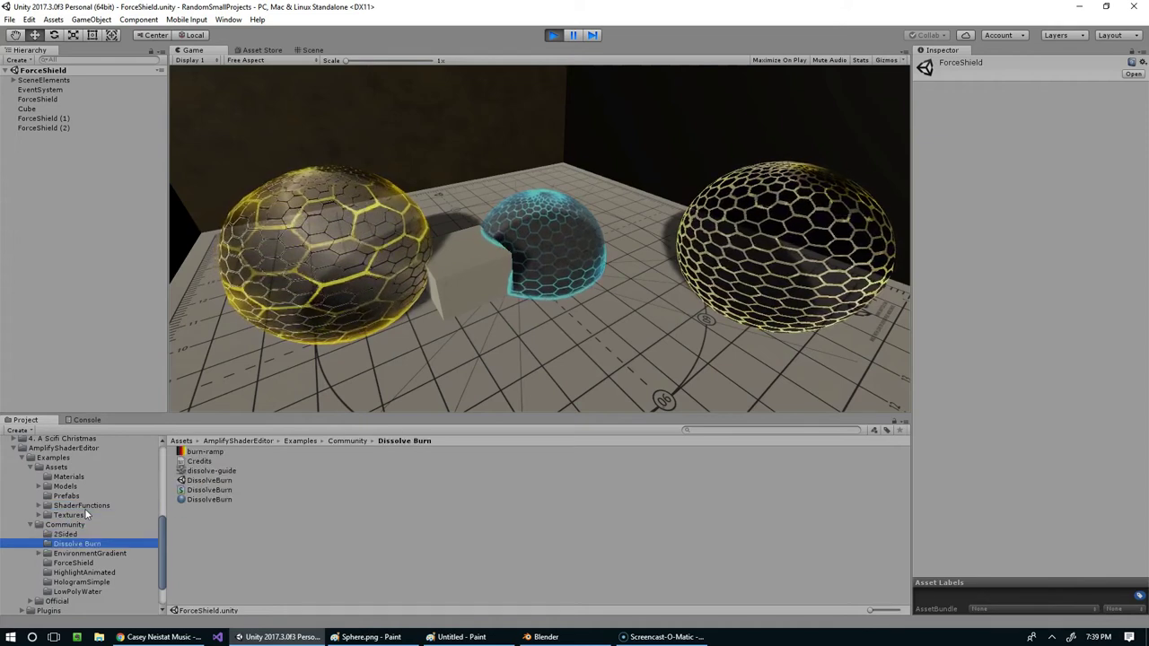
{"action": "key", "text": "Up"}
{"action": "key", "text": "Up"}
{"action": "key", "text": "Left"}
{"action": "key", "text": "Up"}
{"action": "key", "text": "Up"}
{"action": "key", "text": "Up"}
{"action": "key", "text": "Up"}
{"action": "key", "text": "Up"}
{"action": "key", "text": "Up"}
{"action": "key", "text": "Up"}
{"action": "key", "text": "Up"}
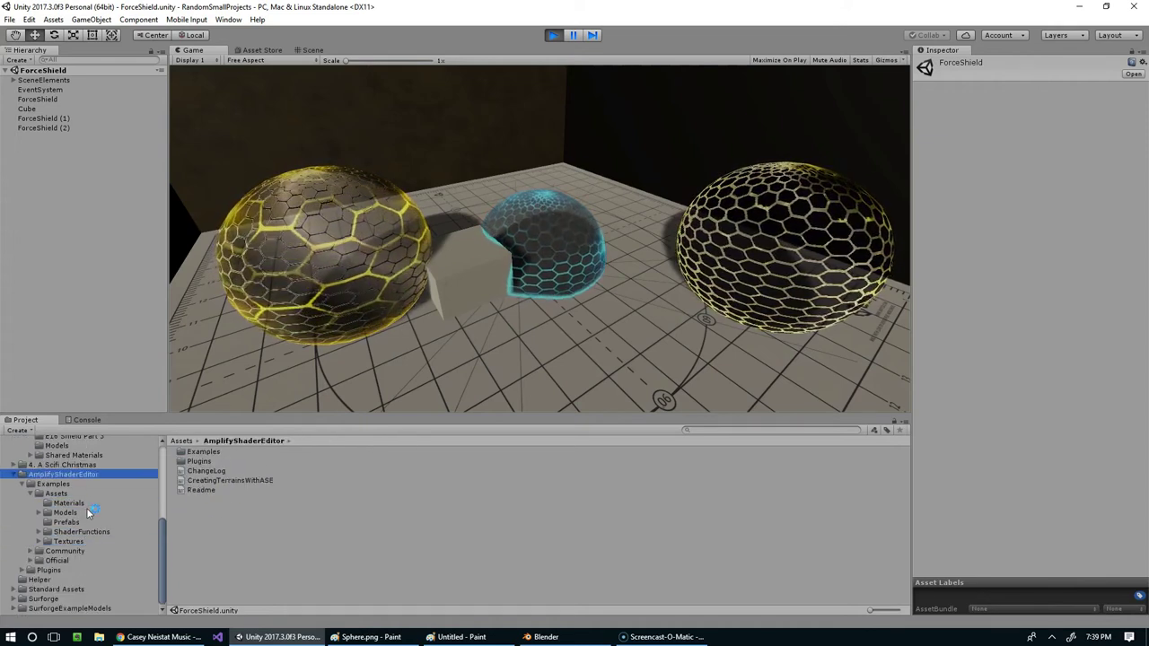
{"action": "key", "text": "Up"}
{"action": "key", "text": "Up"}
Open the ShieldPart1 scene from the E14 Shield Part 1 folder of the Node Series
{"action": "scroll", "coordinate": [88, 513], "scroll_direction": "up", "scroll_amount": 3}
{"action": "left_click", "coordinate": [80, 535]}
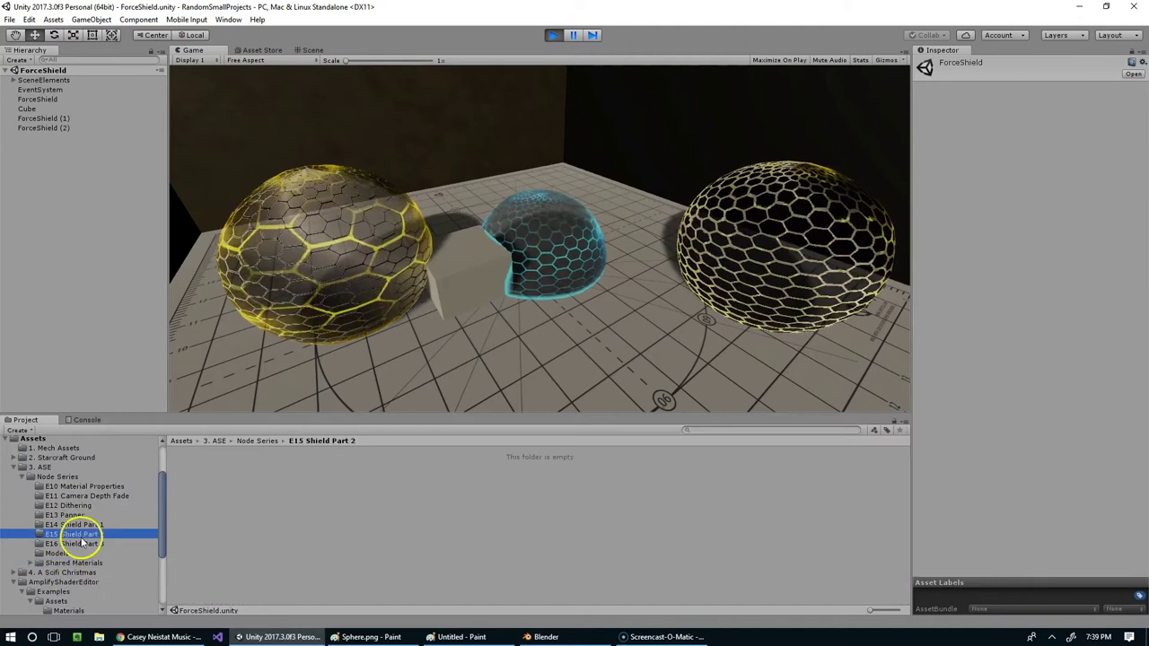
{"action": "left_click", "coordinate": [81, 524]}
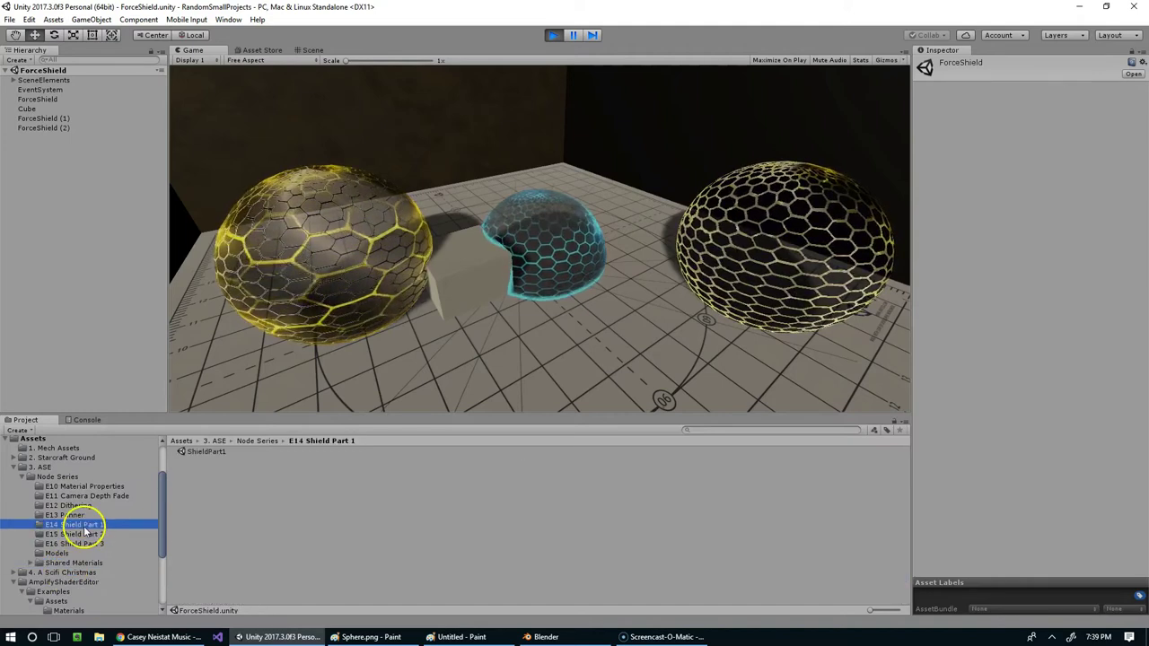
{"action": "double_click", "coordinate": [208, 452]}
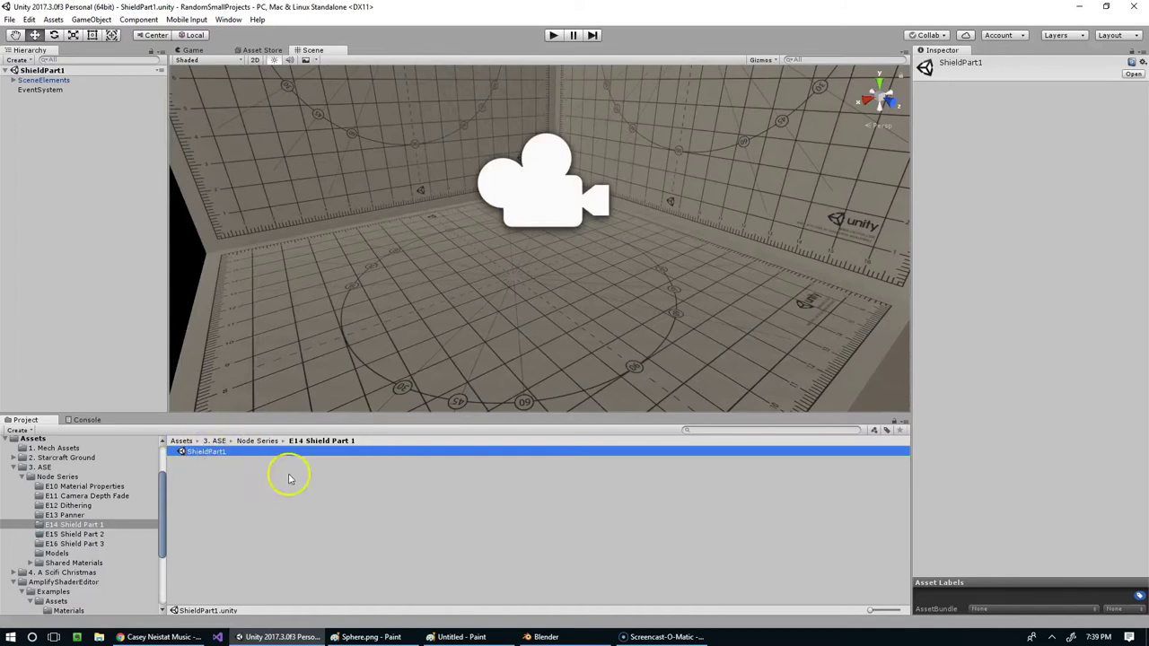
Add a 3D sphere to the ShieldPart1 scene and raise it above the floor to a height of about Y 1
{"action": "right_click_drag", "start_coordinate": [269, 363], "coordinate": [525, 196]}
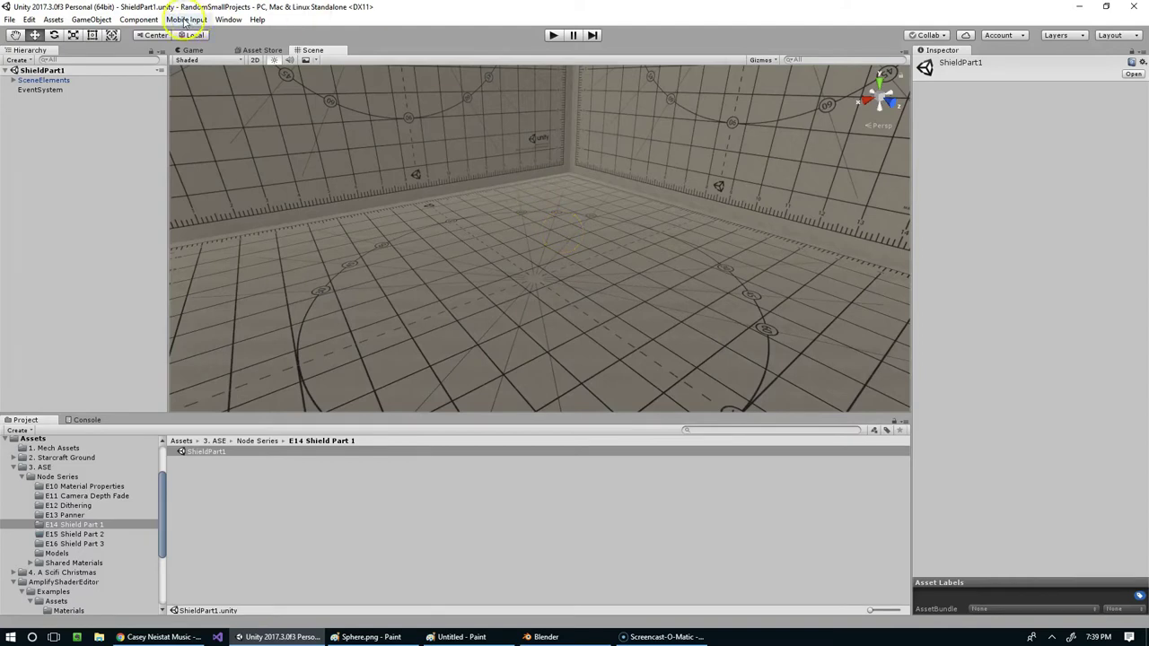
{"action": "scroll", "coordinate": [451, 178], "scroll_direction": "down", "scroll_amount": 1}
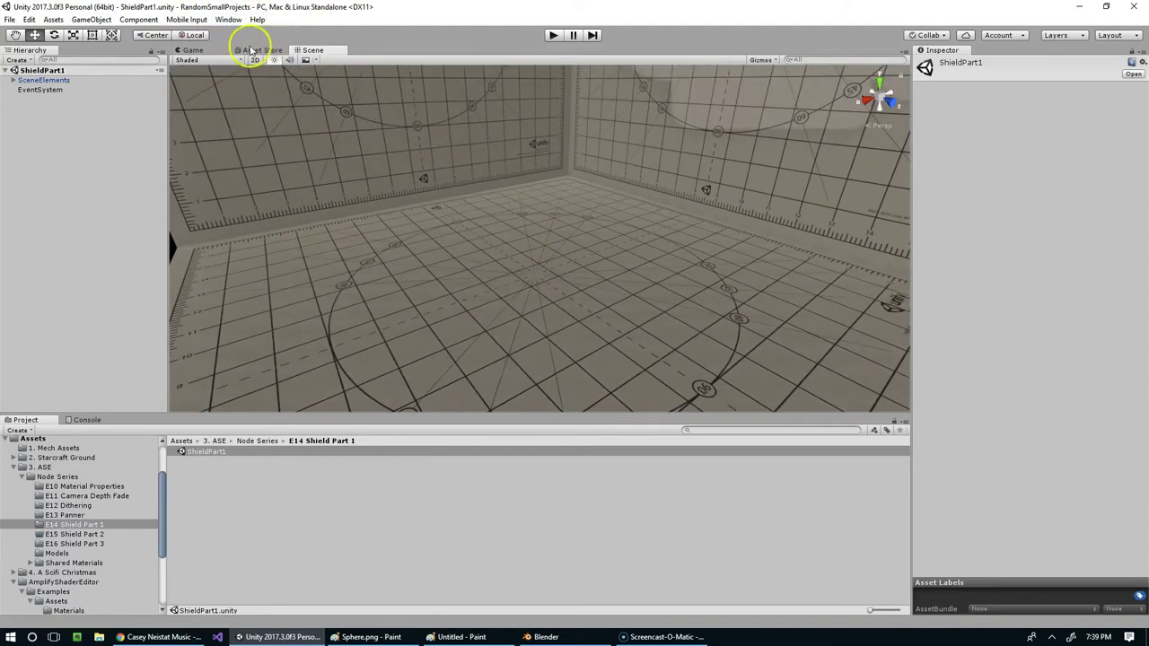
{"action": "left_click", "coordinate": [91, 19]}
{"action": "mouse_move", "coordinate": [45, 60]}
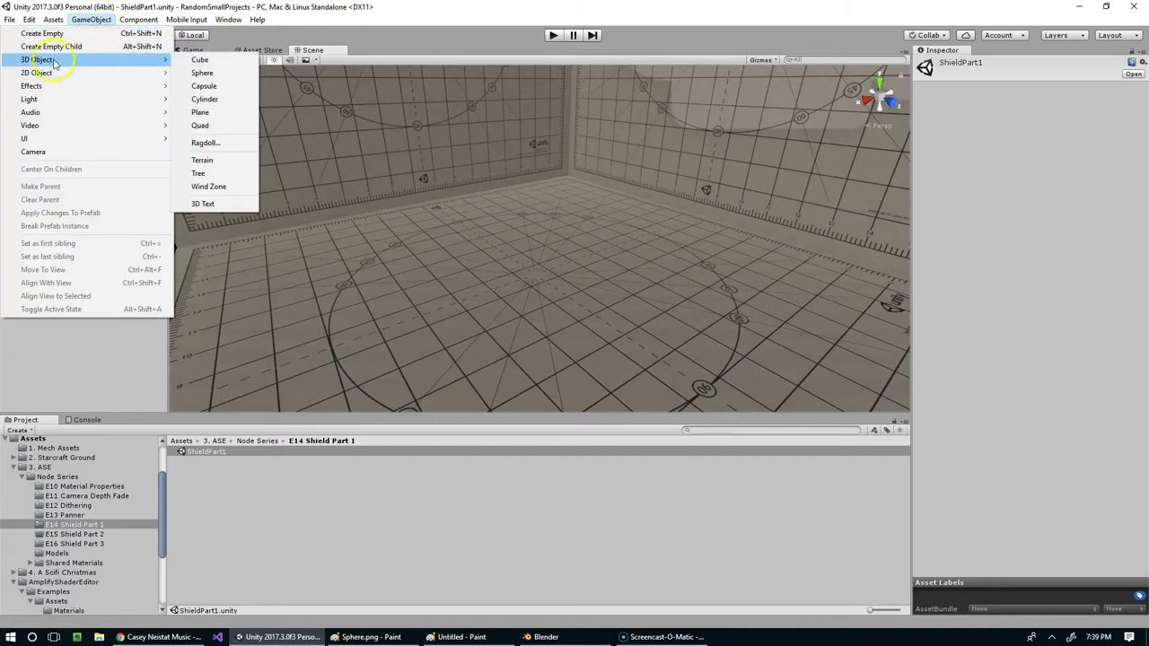
{"action": "left_click", "coordinate": [218, 74]}
{"action": "scroll", "coordinate": [525, 211], "scroll_direction": "up", "scroll_amount": 3}
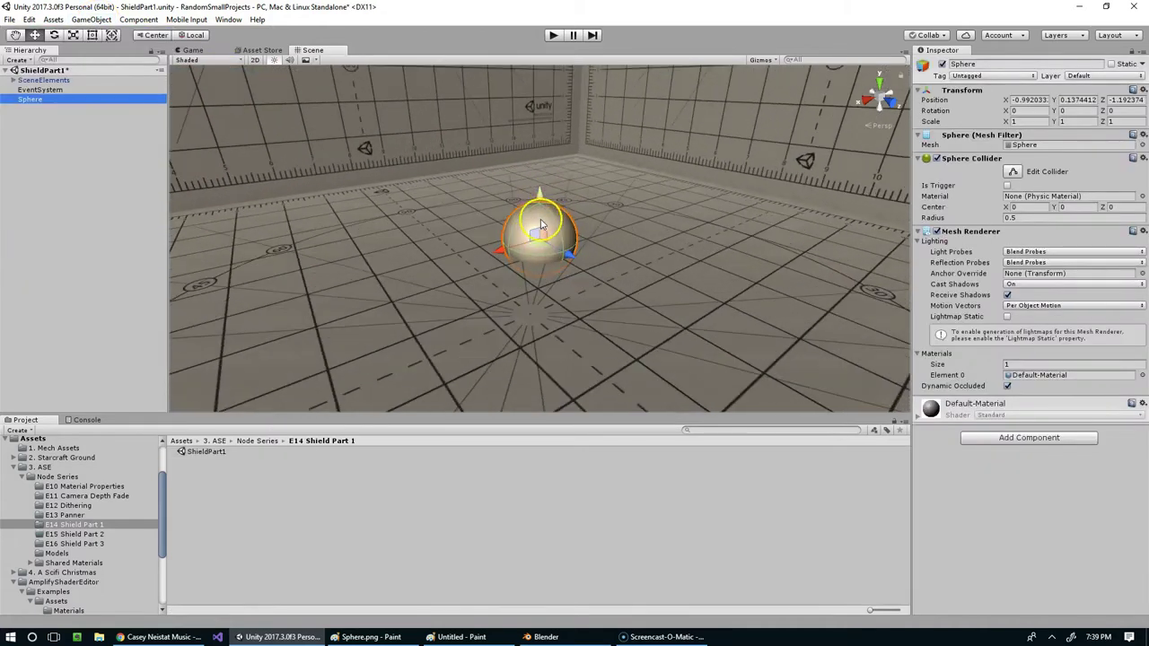
{"action": "left_click_drag", "start_coordinate": [545, 192], "coordinate": [544, 128]}
Examine the sphere's surface and outline up close from several angles and distances
{"action": "scroll", "coordinate": [531, 211], "scroll_direction": "up", "scroll_amount": 5}
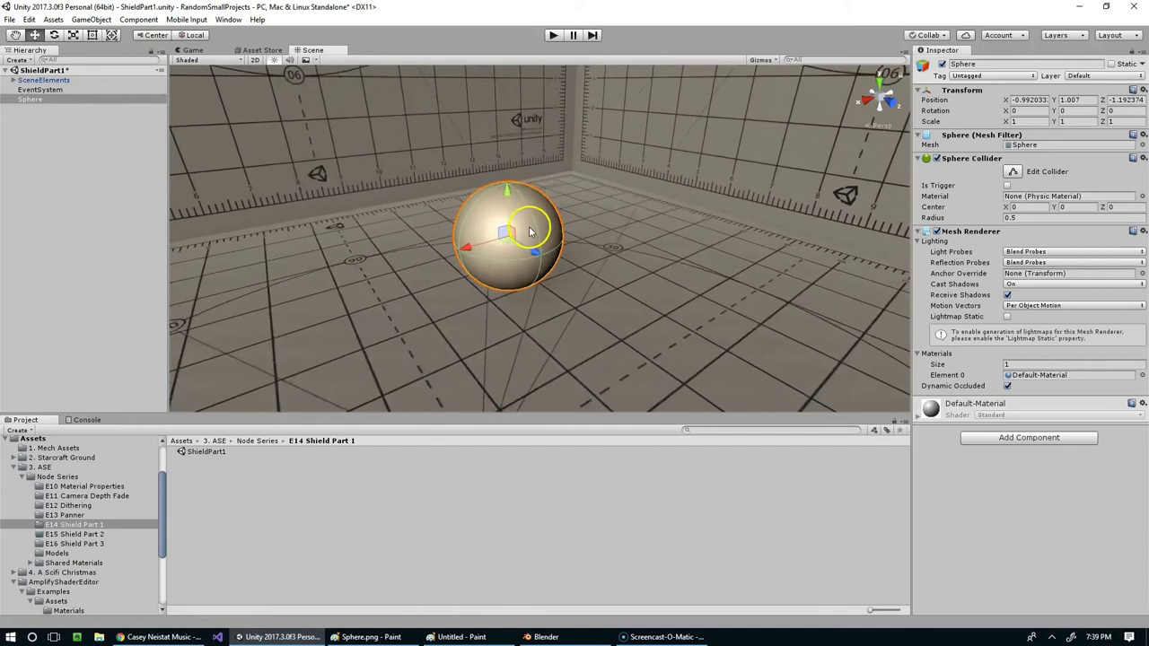
{"action": "scroll", "coordinate": [527, 222], "scroll_direction": "down", "scroll_amount": 5}
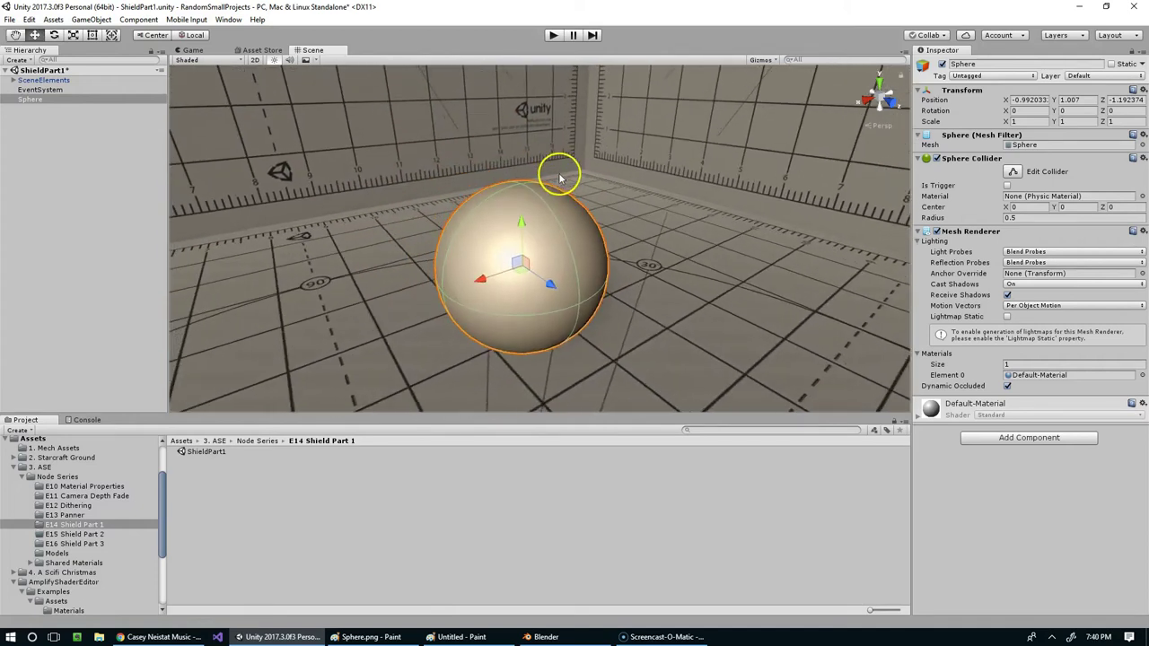
{"action": "scroll", "coordinate": [532, 208], "scroll_direction": "up", "scroll_amount": 2}
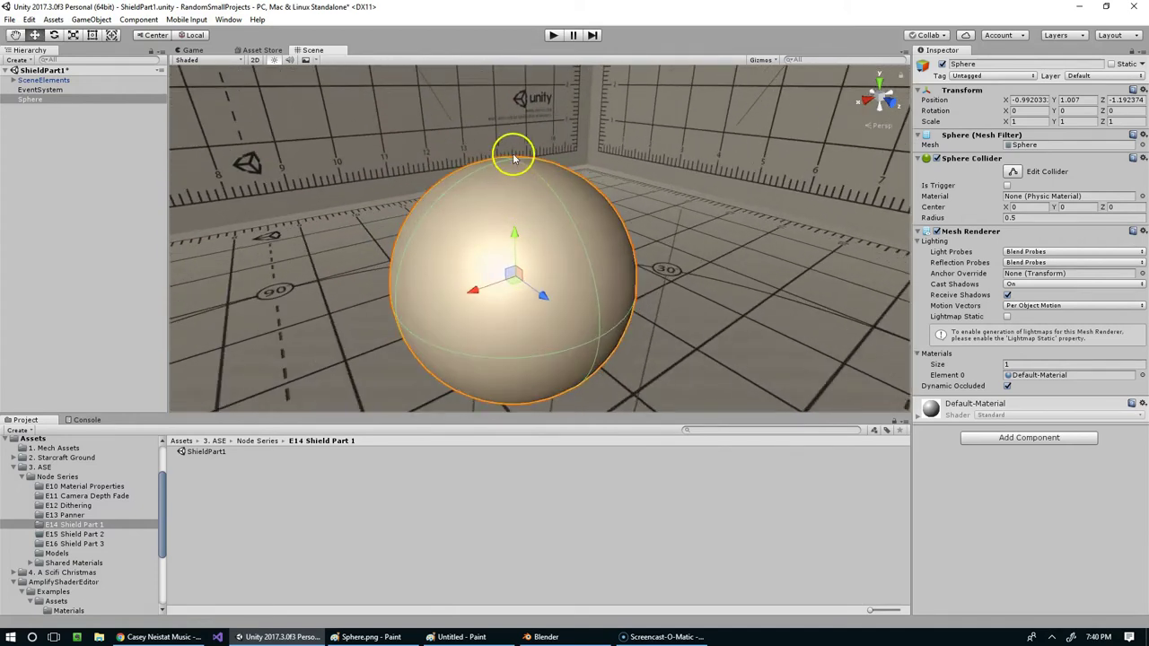
{"action": "middle_click_drag", "start_coordinate": [514, 154], "coordinate": [564, 149]}
{"action": "scroll", "coordinate": [538, 161], "scroll_direction": "up", "scroll_amount": 6}
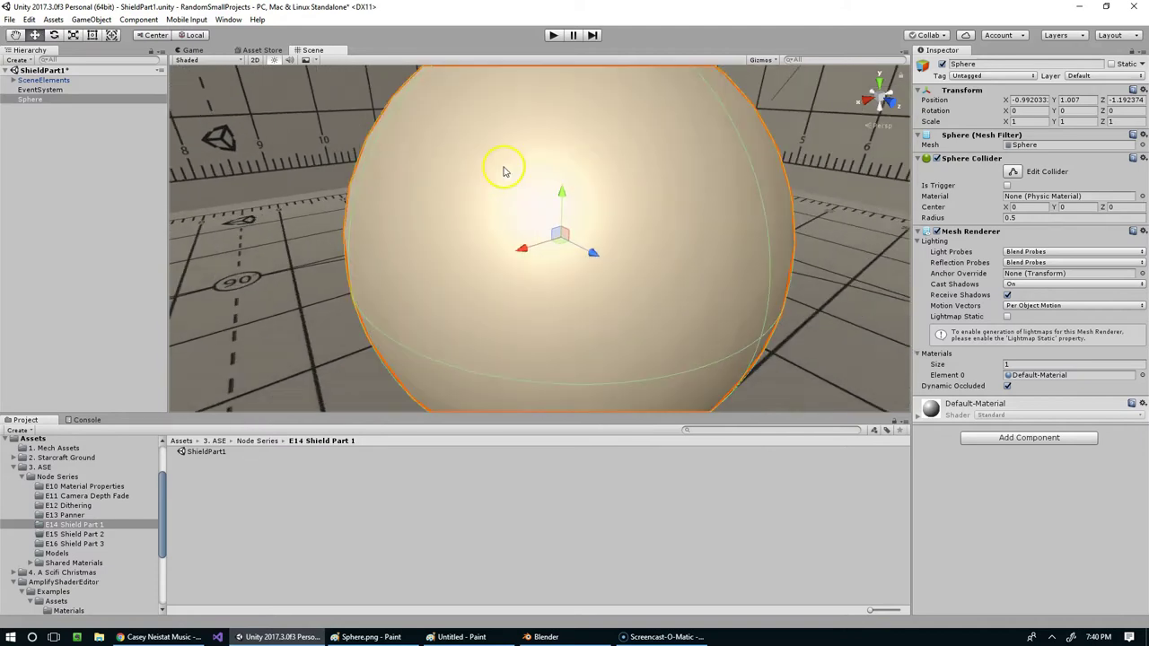
{"action": "scroll", "coordinate": [503, 172], "scroll_direction": "down", "scroll_amount": 4}
{"action": "right_click_drag", "start_coordinate": [462, 256], "coordinate": [493, 246]}
{"action": "middle_click_drag", "start_coordinate": [588, 229], "coordinate": [627, 219]}
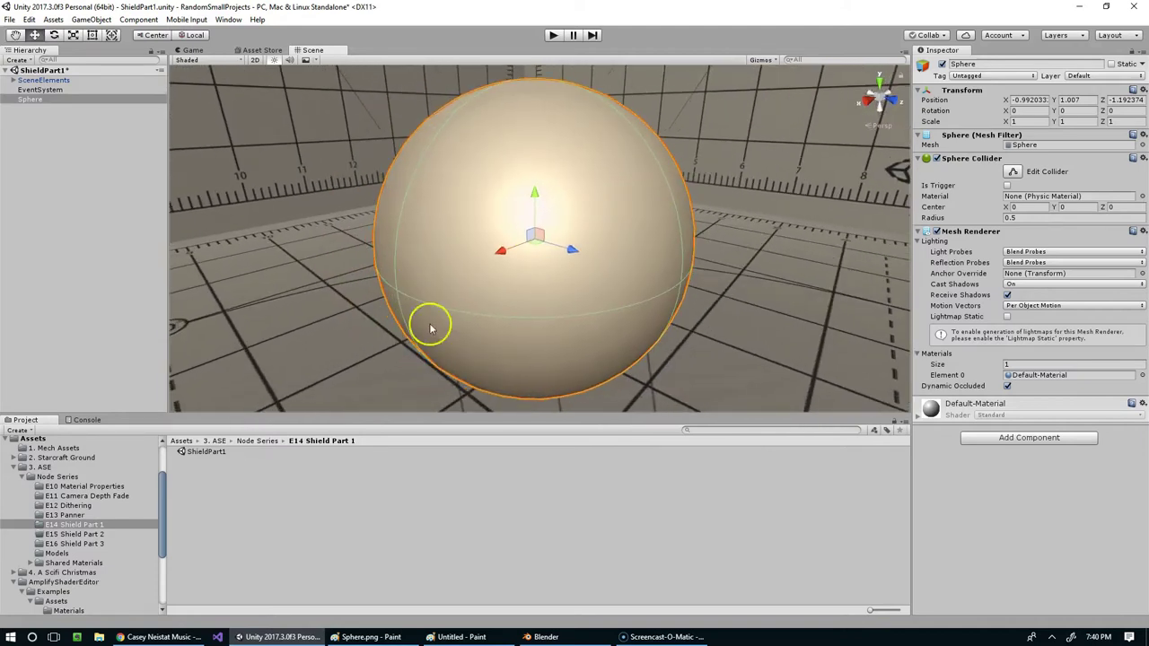
{"action": "left_click_drag", "start_coordinate": [491, 286], "coordinate": [506, 233], "text": "alt"}
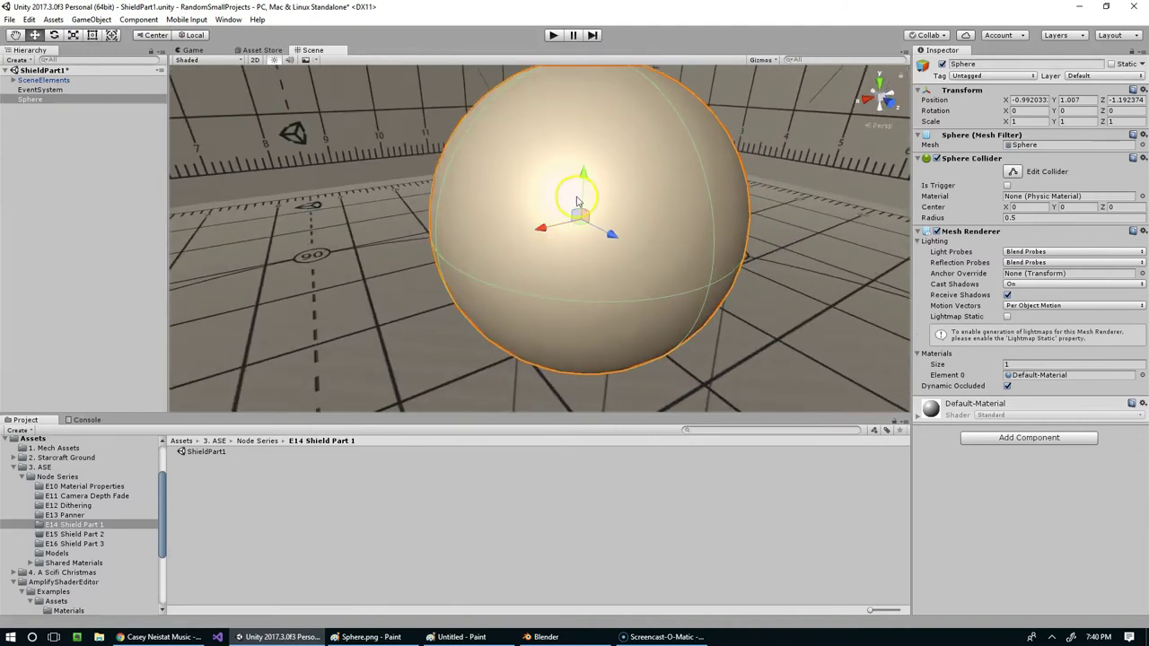
{"action": "scroll", "coordinate": [709, 287], "scroll_direction": "down", "scroll_amount": 6}
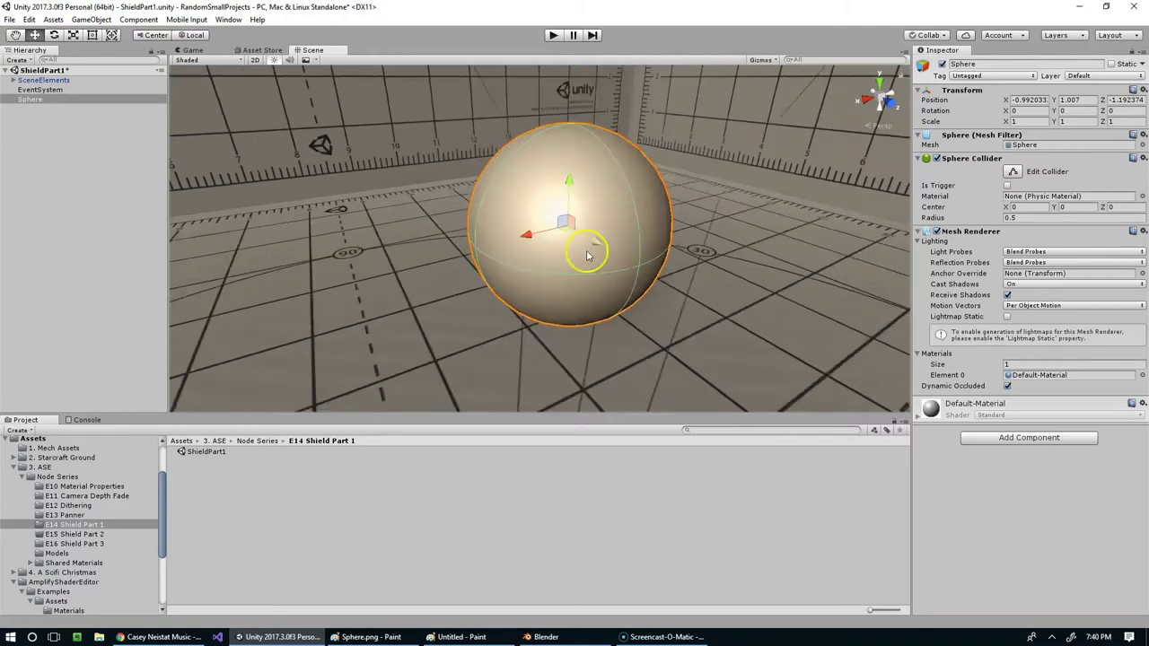
{"action": "right_click_drag", "start_coordinate": [587, 254], "coordinate": [633, 243]}
{"action": "middle_click_drag", "start_coordinate": [634, 243], "coordinate": [658, 246]}
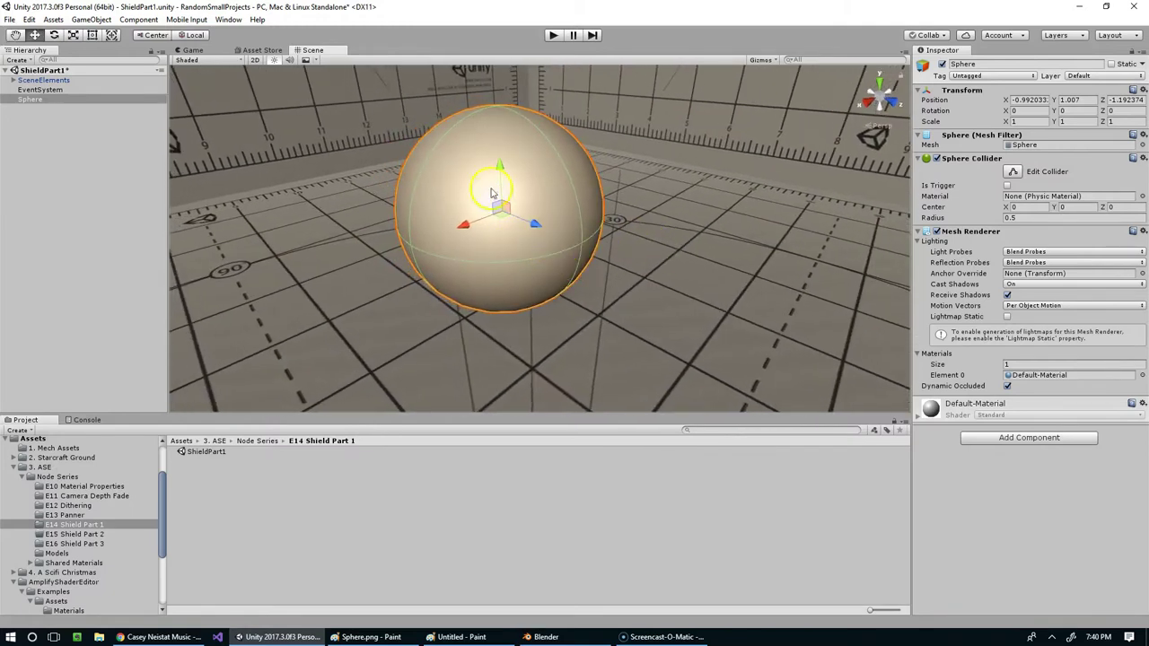
Switch to Sphere.png in Paint and draw a small circle of about 22 × 23 px at the sphere's topmost point
{"action": "left_click", "coordinate": [375, 637]}
{"action": "scroll", "coordinate": [500, 297], "scroll_direction": "up", "scroll_amount": 1}
{"action": "scroll", "coordinate": [490, 286], "scroll_direction": "down", "scroll_amount": 3}
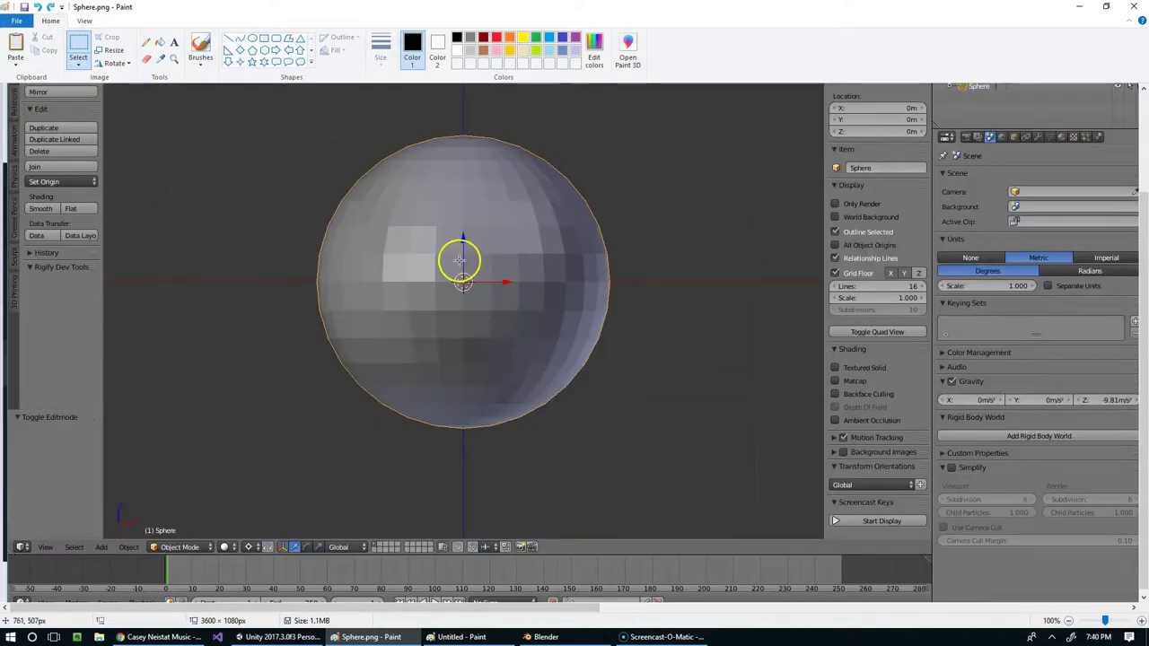
{"action": "scroll", "coordinate": [413, 156], "scroll_direction": "up", "scroll_amount": 3}
{"action": "left_click", "coordinate": [253, 38]}
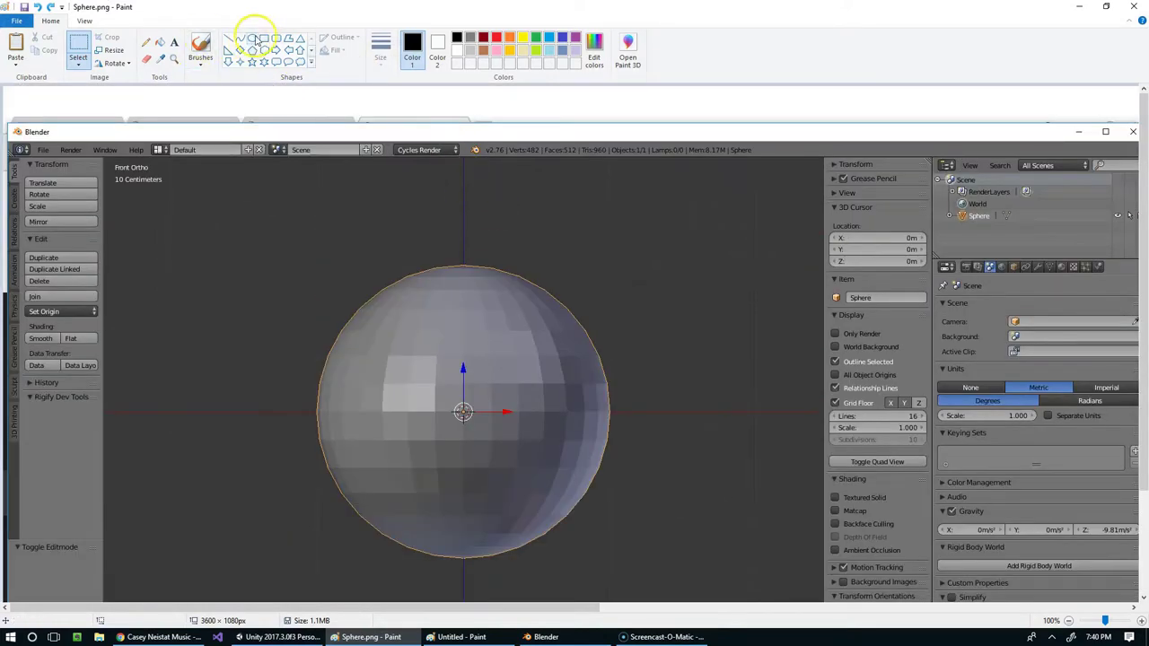
{"action": "left_click_drag", "start_coordinate": [453, 255], "coordinate": [470, 268]}
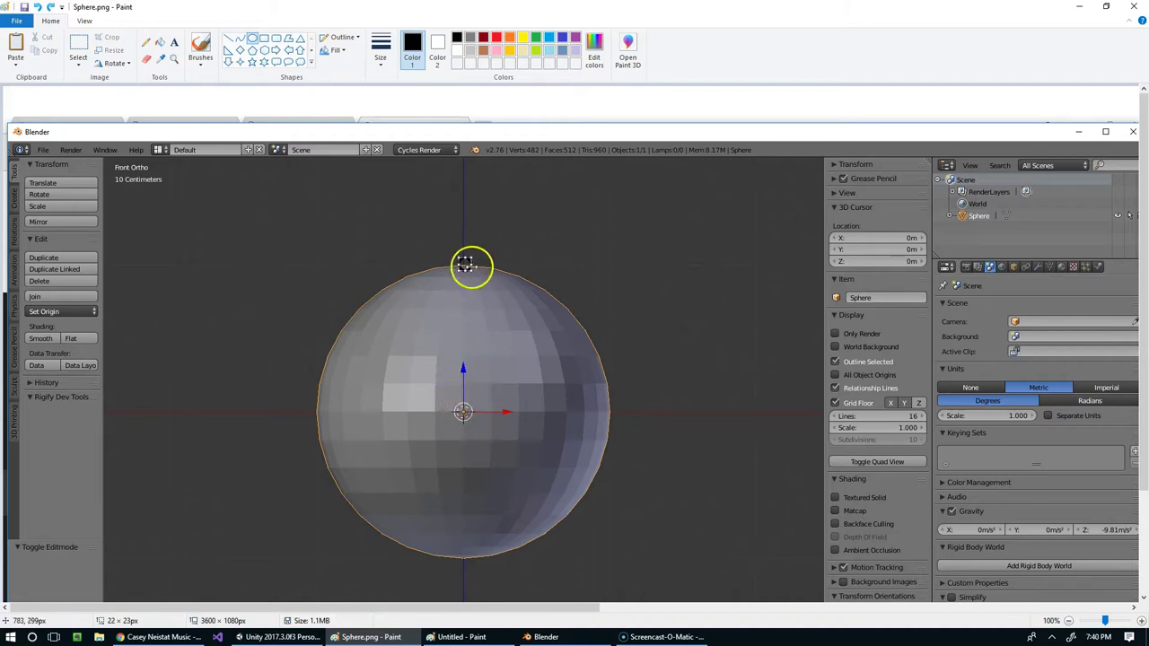
Draw an ellipse of about 291 × 233 px around the small circle, and another of about 31 × 25 px in the empty background beside the sphere
{"action": "left_click_drag", "start_coordinate": [363, 197], "coordinate": [545, 337]}
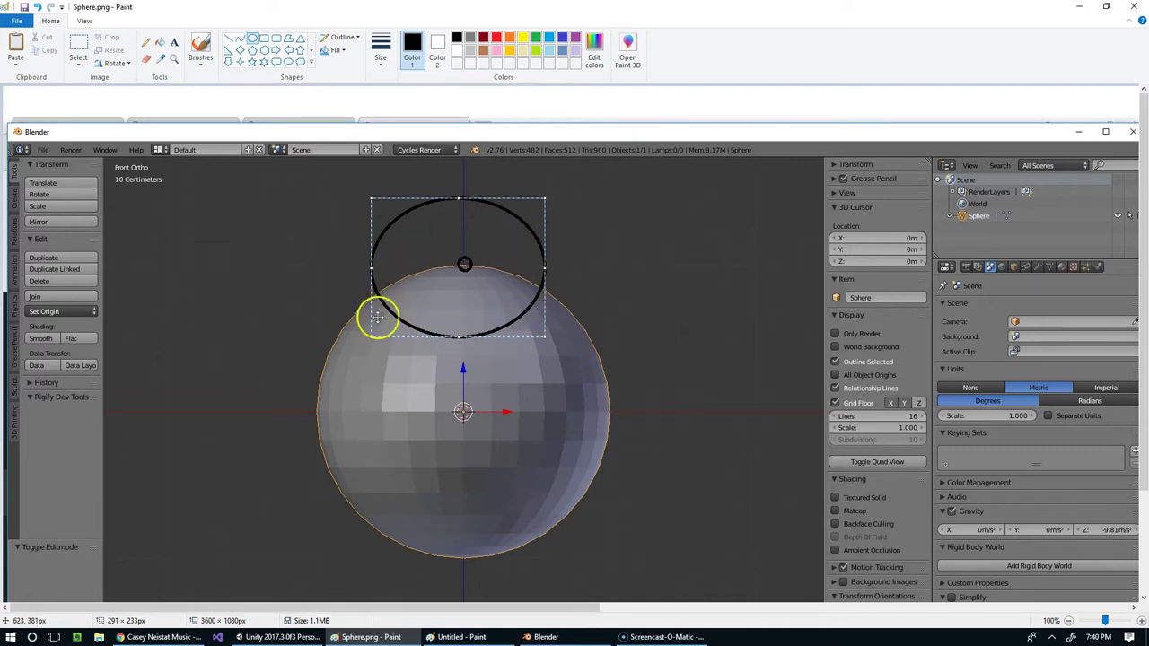
{"action": "left_click", "coordinate": [651, 273]}
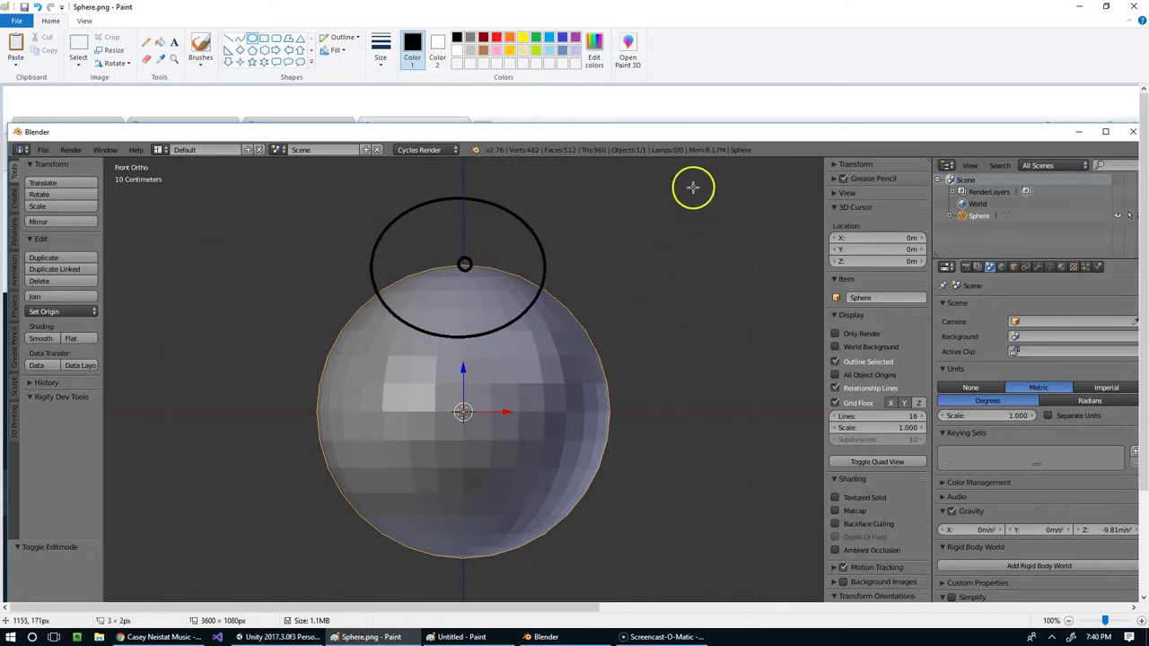
{"action": "mouse_move", "coordinate": [692, 188]}
{"action": "left_mouse_down"}
{"action": "mouse_move", "coordinate": [721, 203]}
{"action": "mouse_move", "coordinate": [711, 203]}
{"action": "left_mouse_up"}
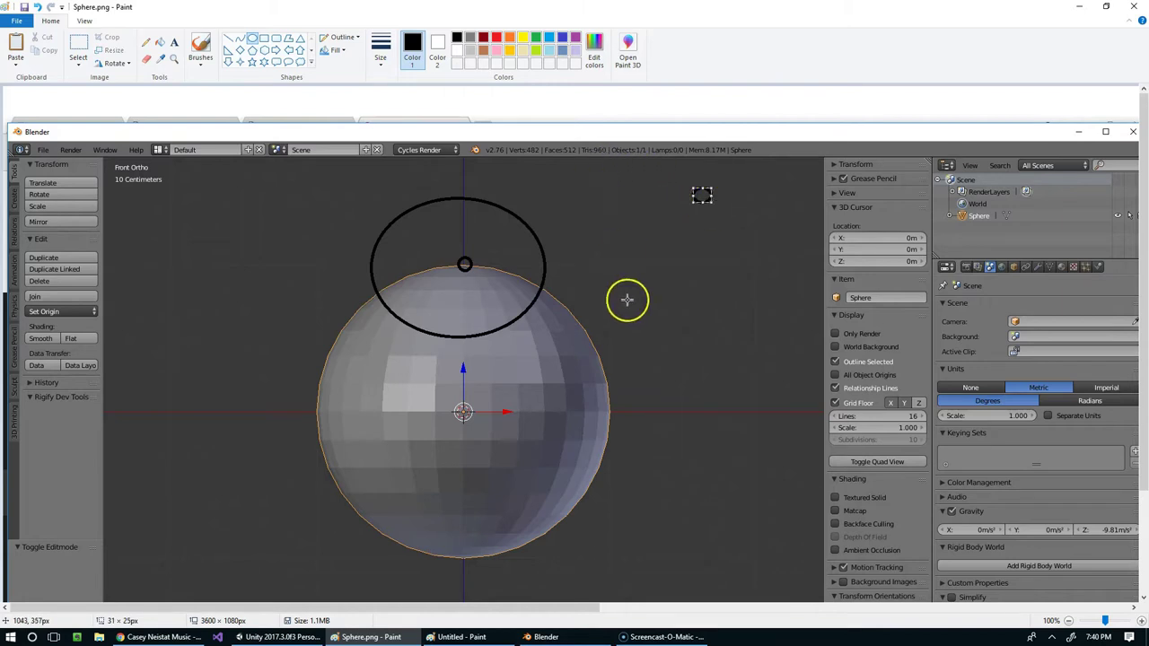
Draw a larger ellipse around the small circle in the background beside the sphere
{"action": "left_click_drag", "start_coordinate": [623, 297], "coordinate": [773, 92]}
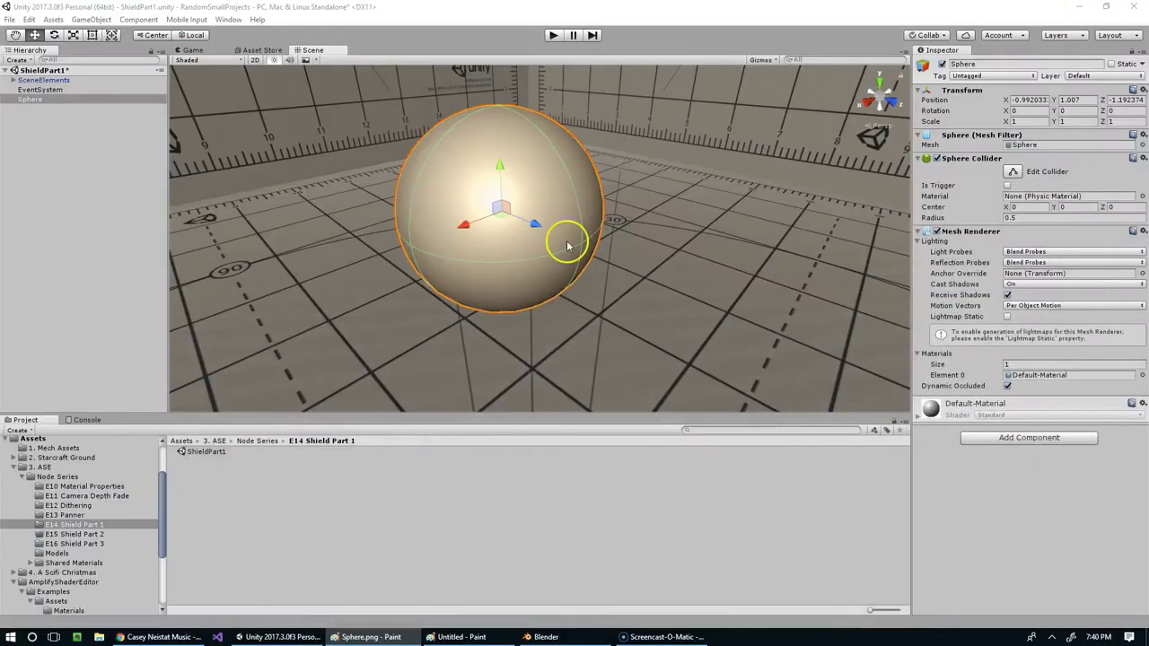
Switch to Unity and set the sphere's scale to 3 on the X, Y and Z axes
{"action": "mouse_move", "coordinate": [564, 244]}
{"action": "left_mouse_down", "text": "alt"}
{"action": "mouse_move", "coordinate": [645, 245]}
{"action": "mouse_move", "coordinate": [565, 247]}
{"action": "left_mouse_up", "text": "alt"}
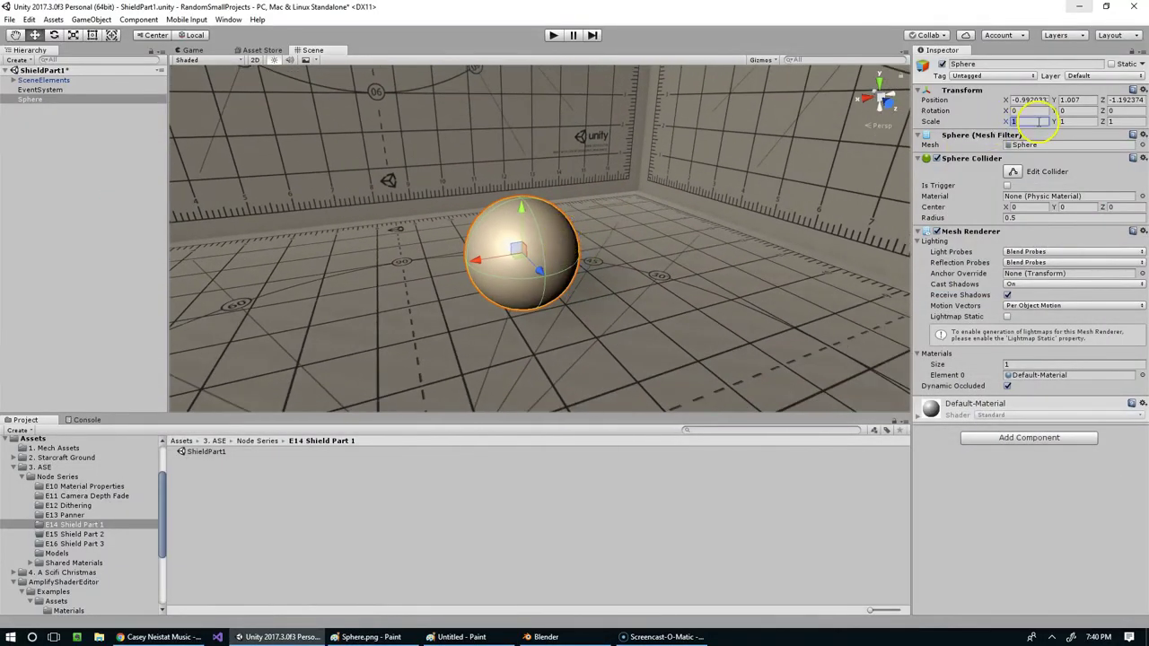
{"action": "type", "text": "3"}
{"action": "key", "text": "Tab"}
{"action": "type", "text": "3"}
{"action": "key", "text": "Tab"}
{"action": "type", "text": "3"}
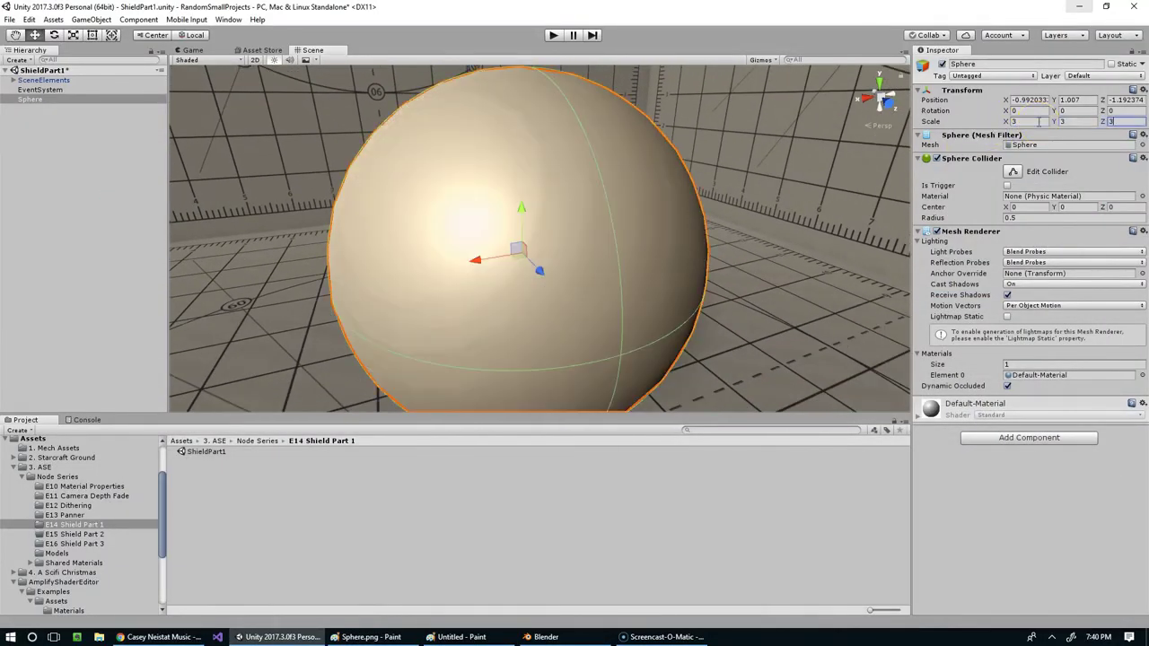
Move the enlarged sphere near the scene's centre, to about X -0.02, Y 1.39, Z -0.13
{"action": "scroll", "coordinate": [552, 168], "scroll_direction": "down", "scroll_amount": 5}
{"action": "left_click_drag", "start_coordinate": [552, 167], "coordinate": [664, 190], "text": "alt"}
{"action": "left_click_drag", "start_coordinate": [602, 224], "coordinate": [666, 265]}
{"action": "scroll", "coordinate": [665, 182], "scroll_direction": "down", "scroll_amount": 2}
{"action": "left_click_drag", "start_coordinate": [658, 218], "coordinate": [600, 205]}
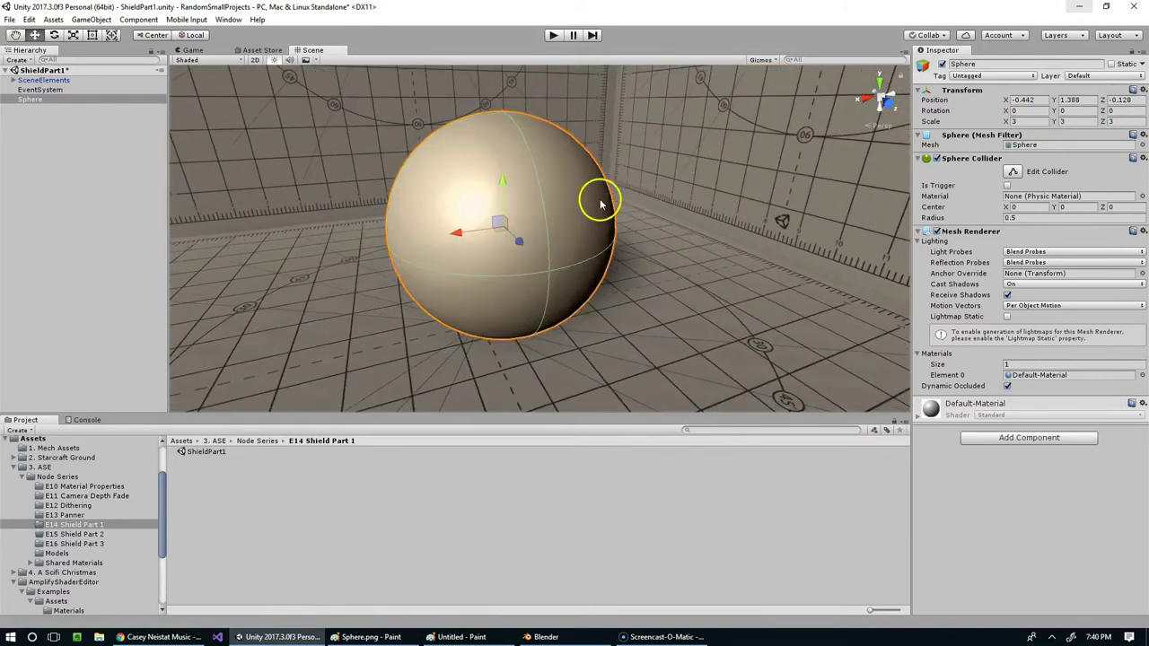
{"action": "left_click_drag", "start_coordinate": [457, 236], "coordinate": [436, 249]}
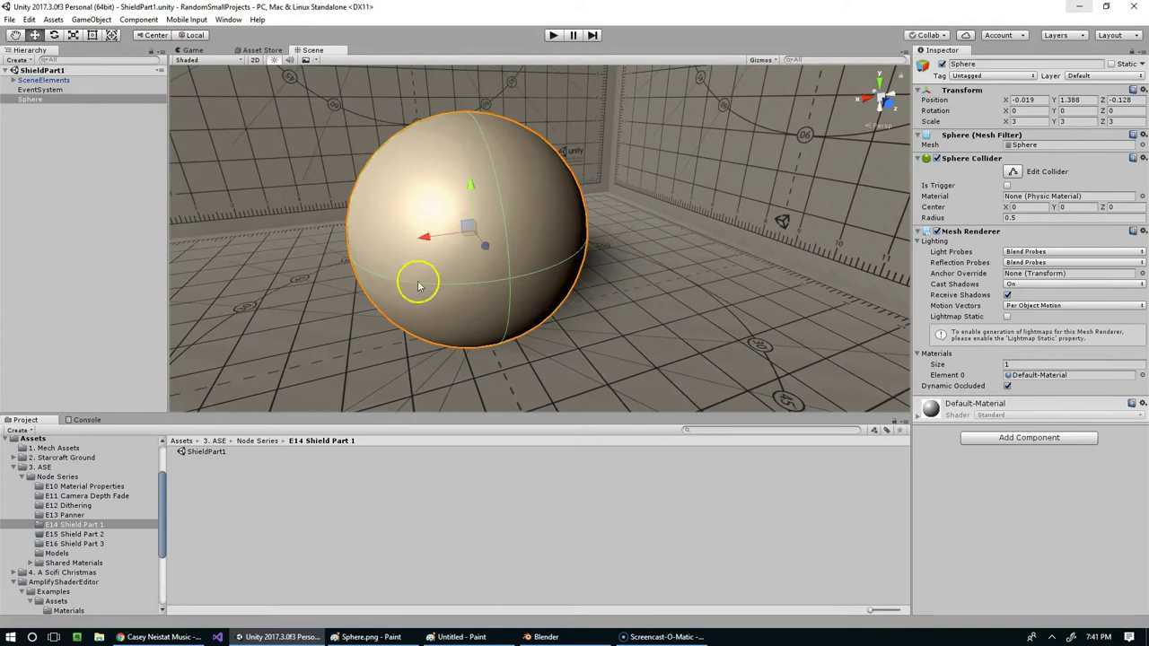
Create a new Amplify Surface Shader asset in the project
{"action": "right_click", "coordinate": [232, 482]}
{"action": "mouse_move", "coordinate": [296, 242]}
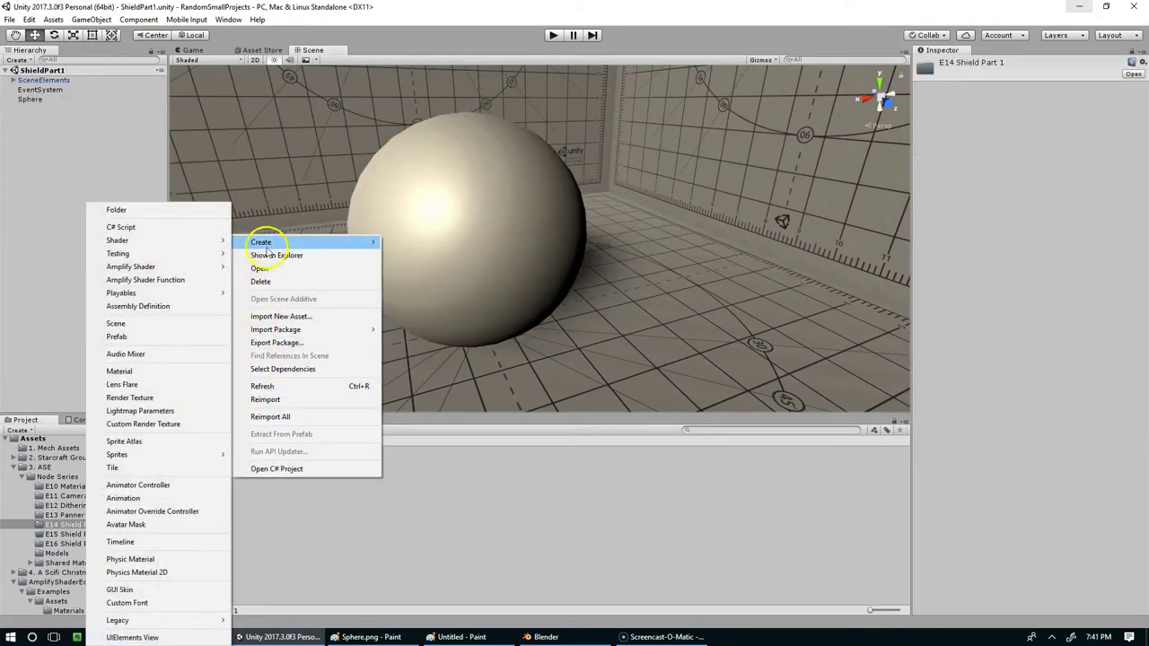
{"action": "mouse_move", "coordinate": [170, 242]}
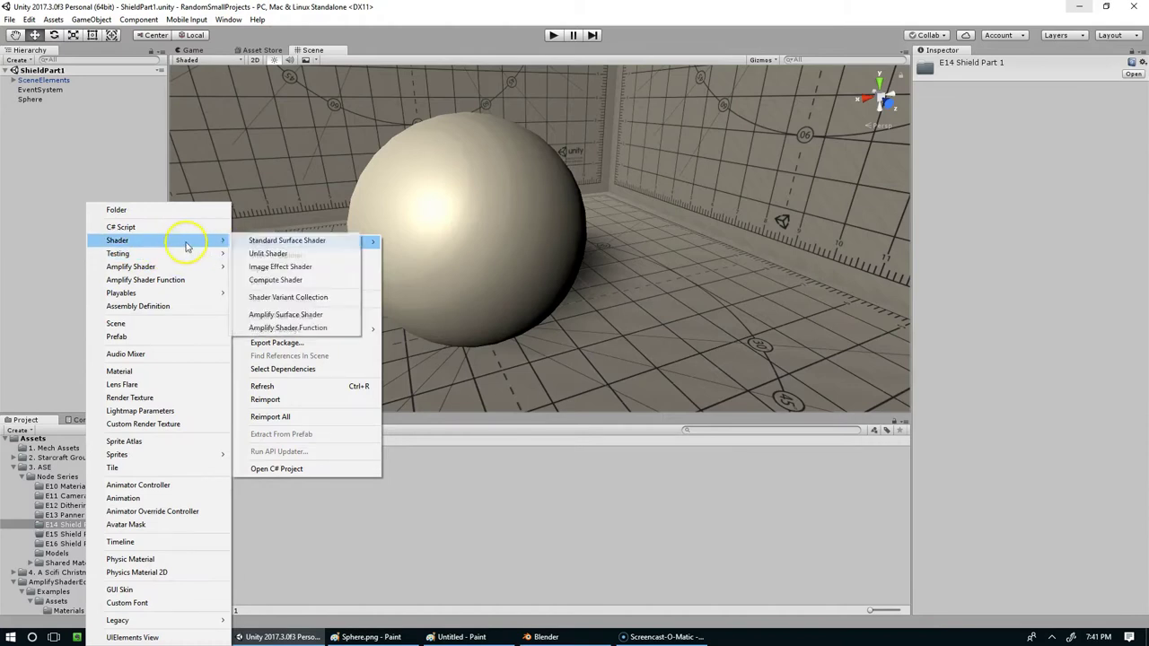
{"action": "left_click", "coordinate": [290, 315]}
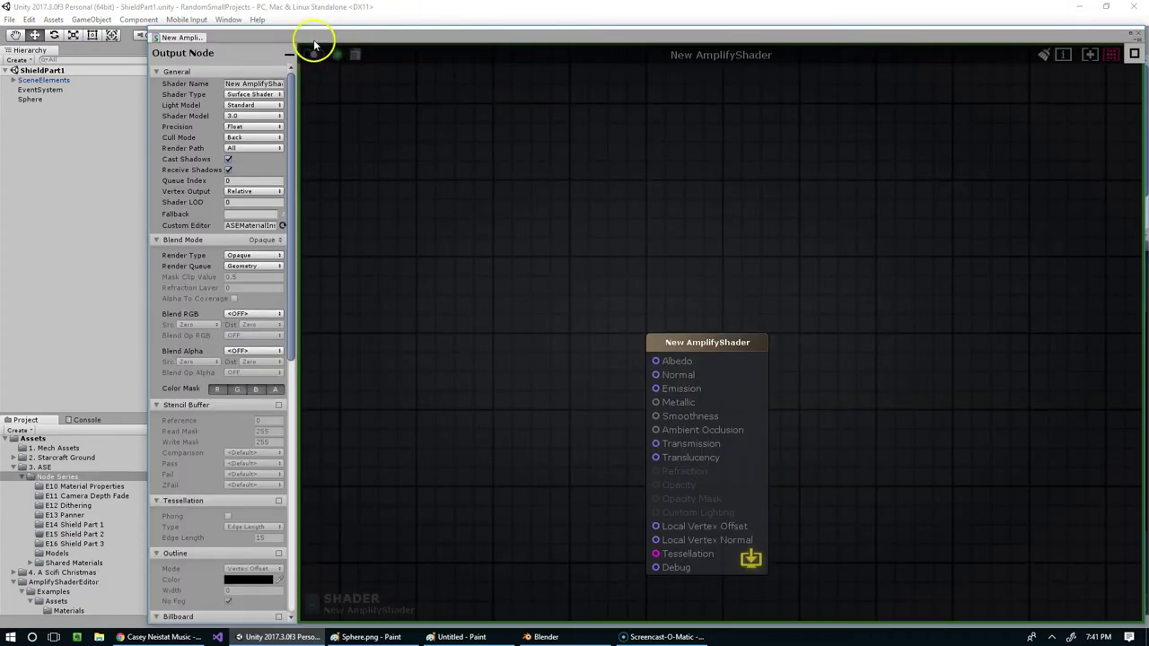
Widen the output node's properties area and replace the shader name with the author's name followed by a slash
{"action": "left_click_drag", "start_coordinate": [302, 86], "coordinate": [424, 83]}
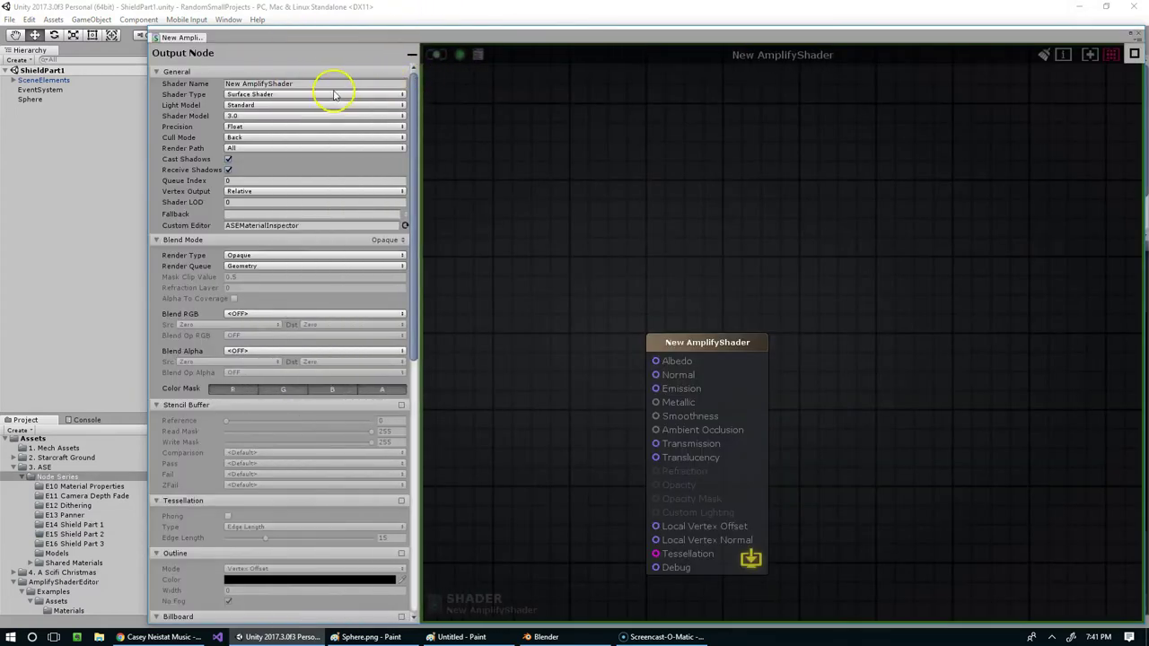
{"action": "left_click", "coordinate": [333, 93]}
{"action": "left_click", "coordinate": [333, 84]}
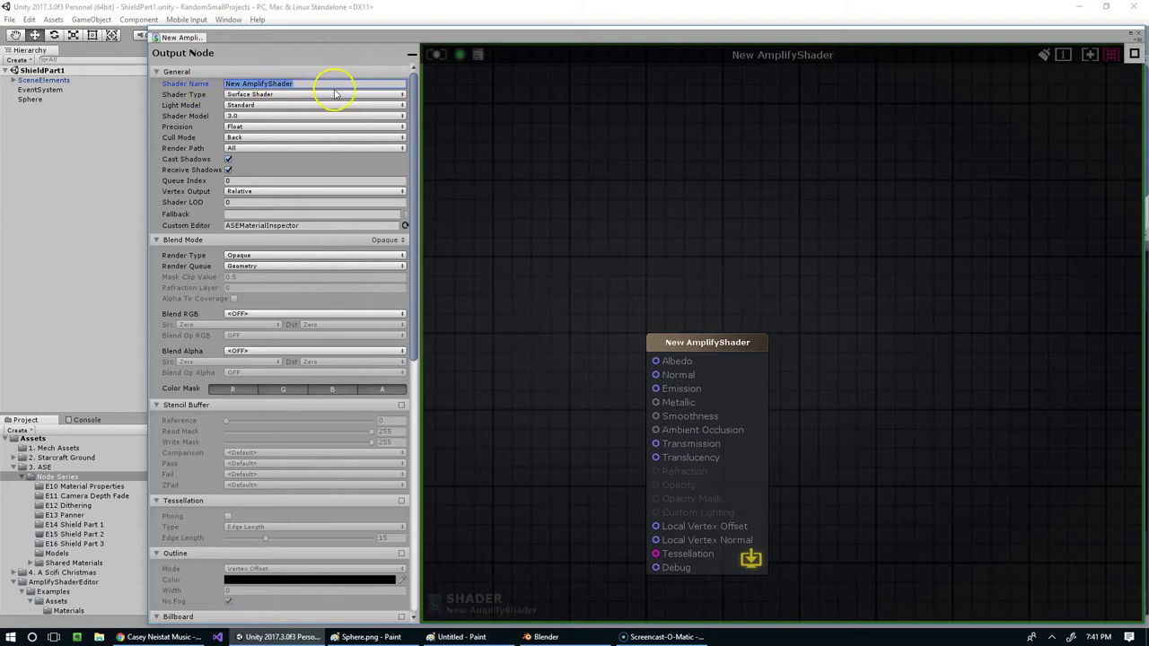
{"action": "type", "text": "EvanDaley/"}
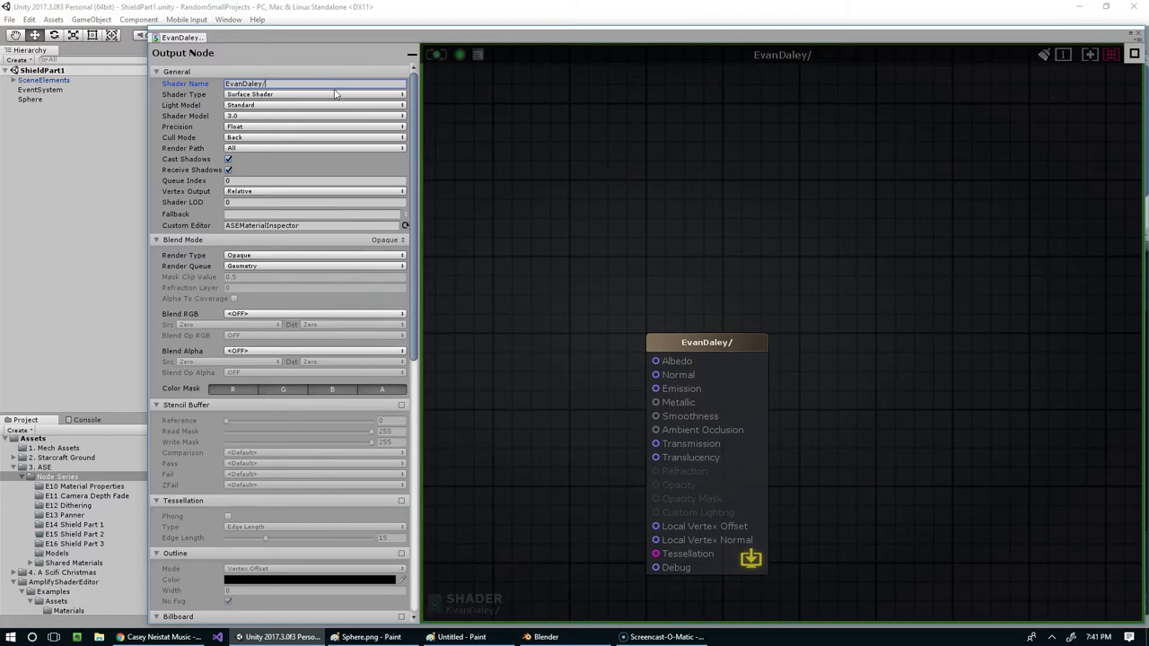
{"action": "type", "text": "Test/Shield1"}
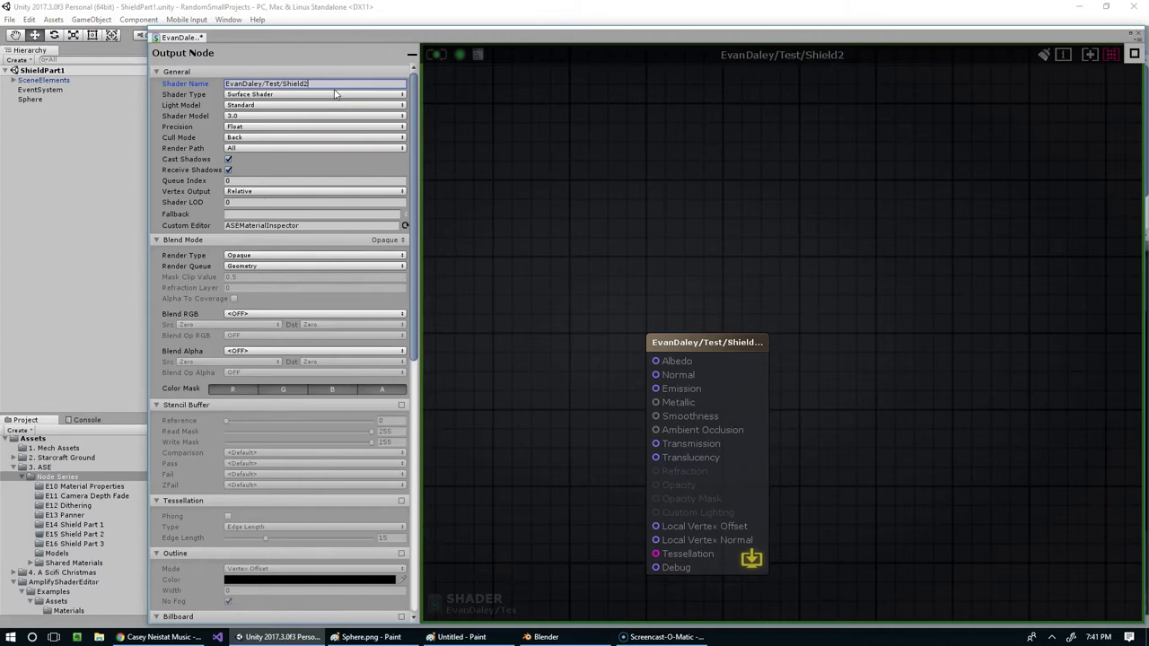
{"action": "key", "text": "BackSpace"}
{"action": "key", "text": "BackSpace"}
{"action": "key", "text": "BackSpace"}
{"action": "key", "text": "BackSpace"}
{"action": "key", "text": "BackSpace"}
{"action": "key", "text": "BackSpace"}
{"action": "key", "text": "BackSpace"}
{"action": "key", "text": "BackSpace"}
{"action": "key", "text": "BackSpace"}
{"action": "key", "text": "BackSpace"}
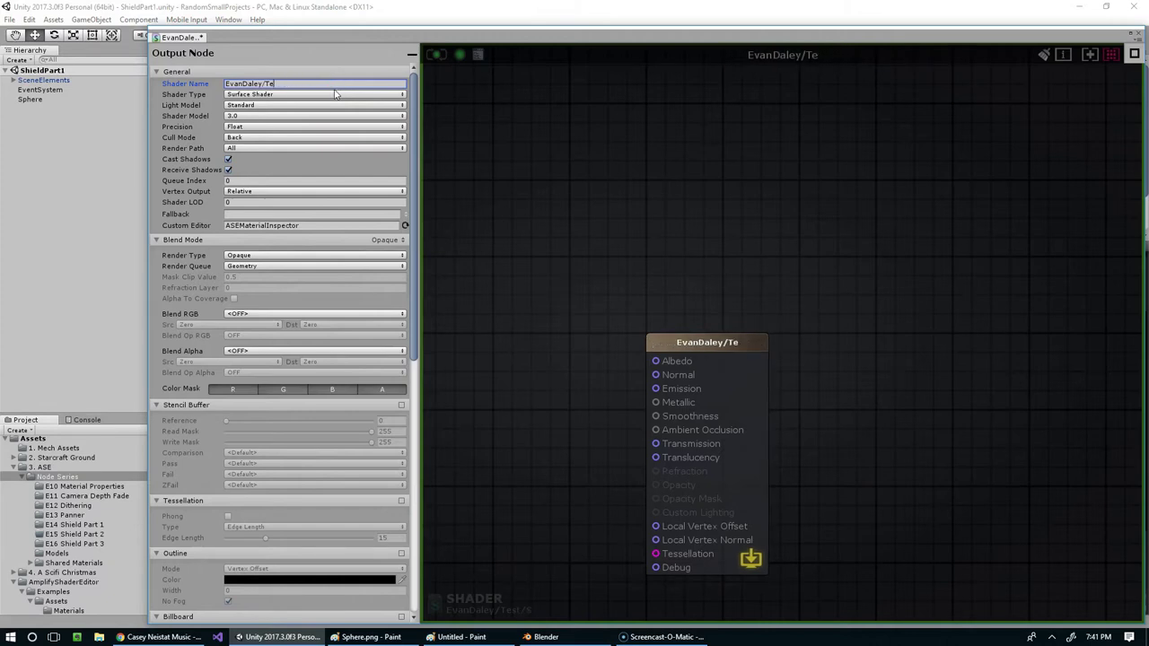
Complete the shader name with Shield1 after the author prefix, update the shader and move the editor window off the scene
{"action": "type", "text": "Shield1"}
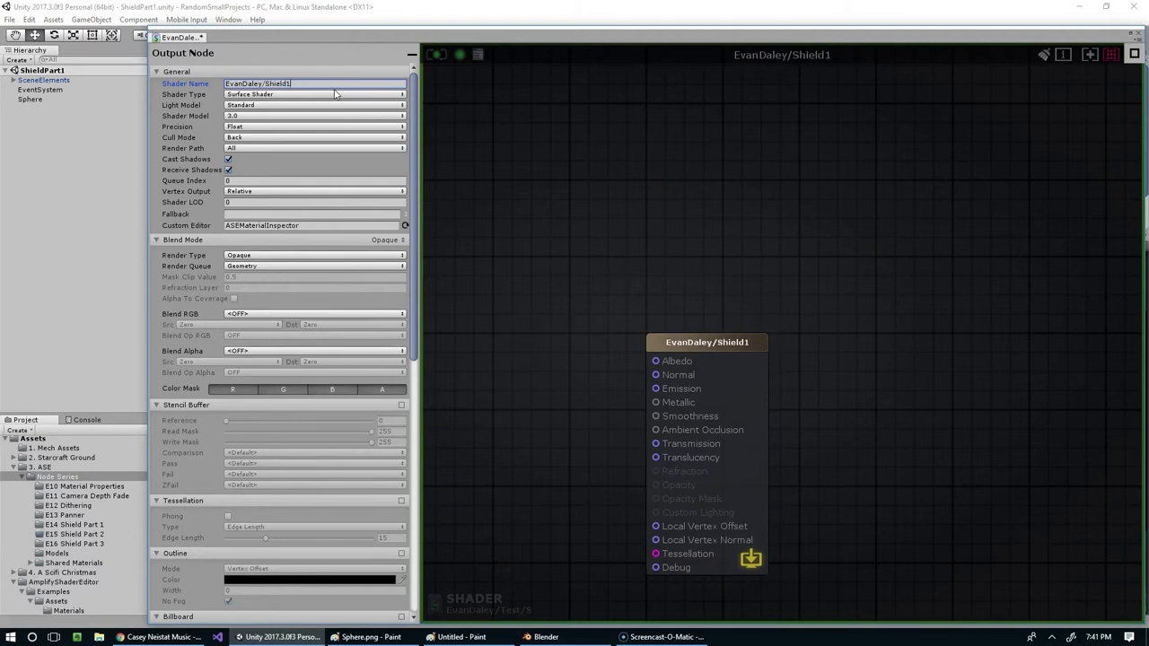
{"action": "left_click", "coordinate": [437, 56]}
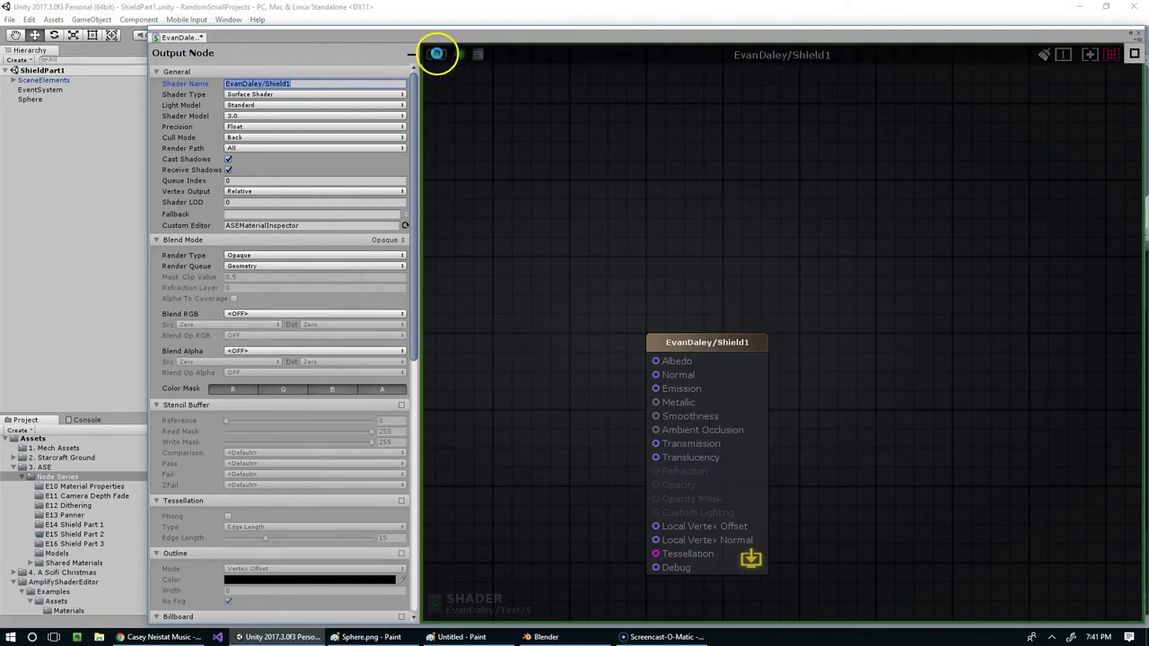
{"action": "left_click_drag", "start_coordinate": [444, 33], "coordinate": [1148, 22]}
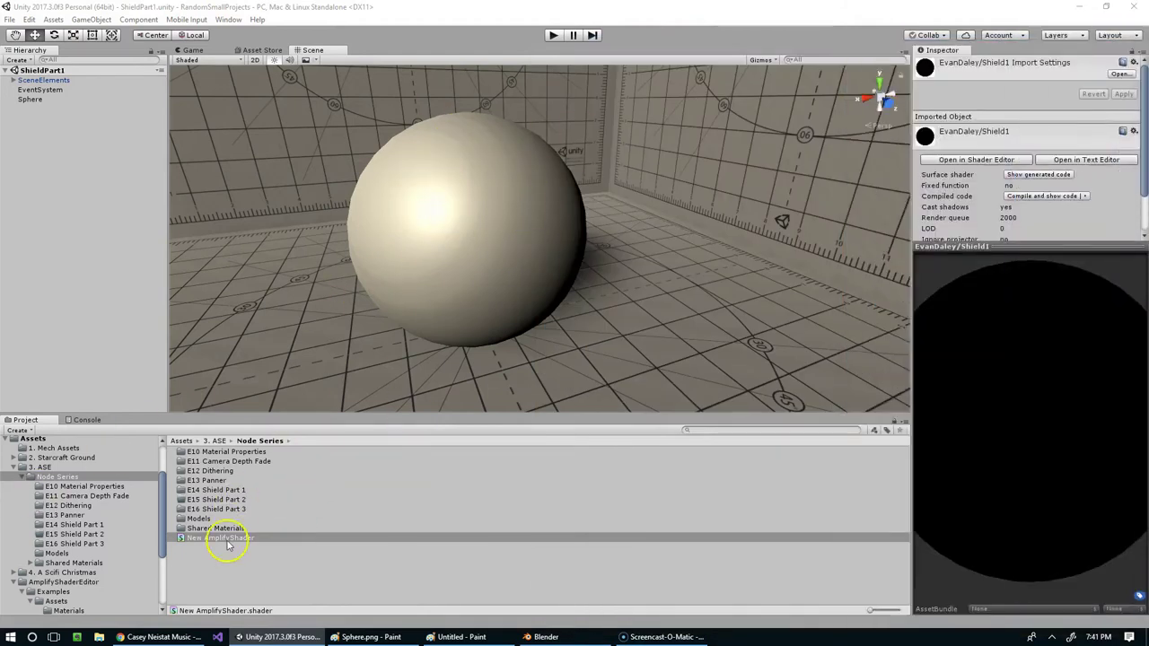
Move the New AmplifyShader file into the E14 Shield Part 1 folder and open that folder
{"action": "left_click_drag", "start_coordinate": [227, 543], "coordinate": [205, 490]}
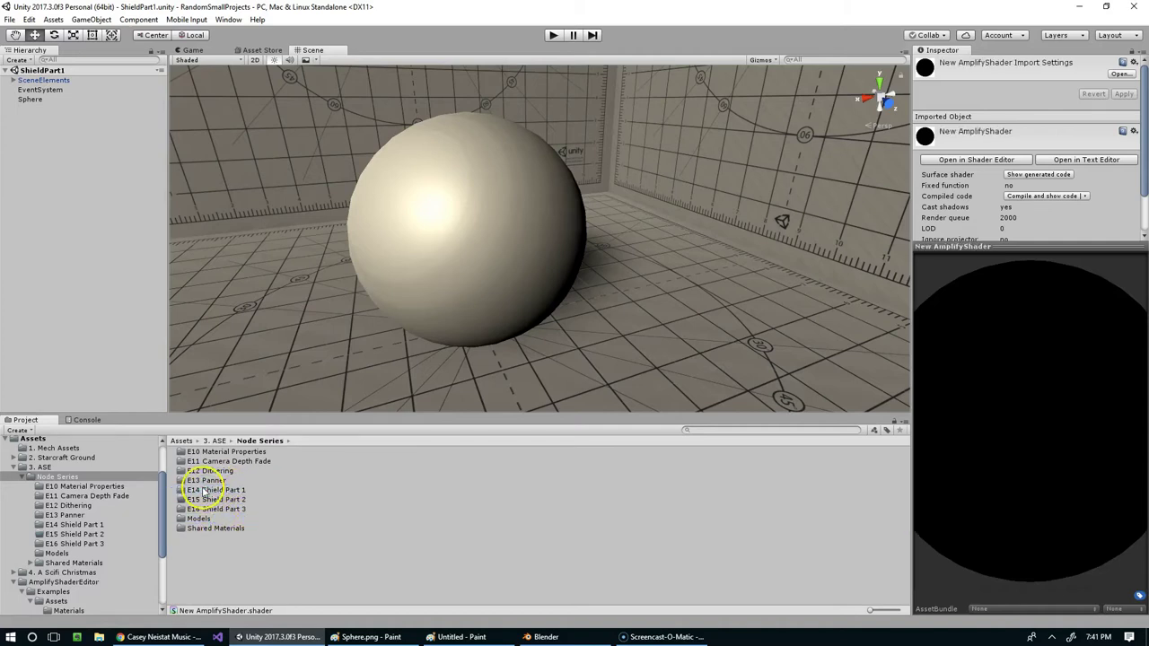
{"action": "left_click", "coordinate": [205, 491]}
{"action": "double_click", "coordinate": [235, 493]}
Create a new material named Shield1 in the E14 Shield Part 1 folder
{"action": "right_click", "coordinate": [208, 522]}
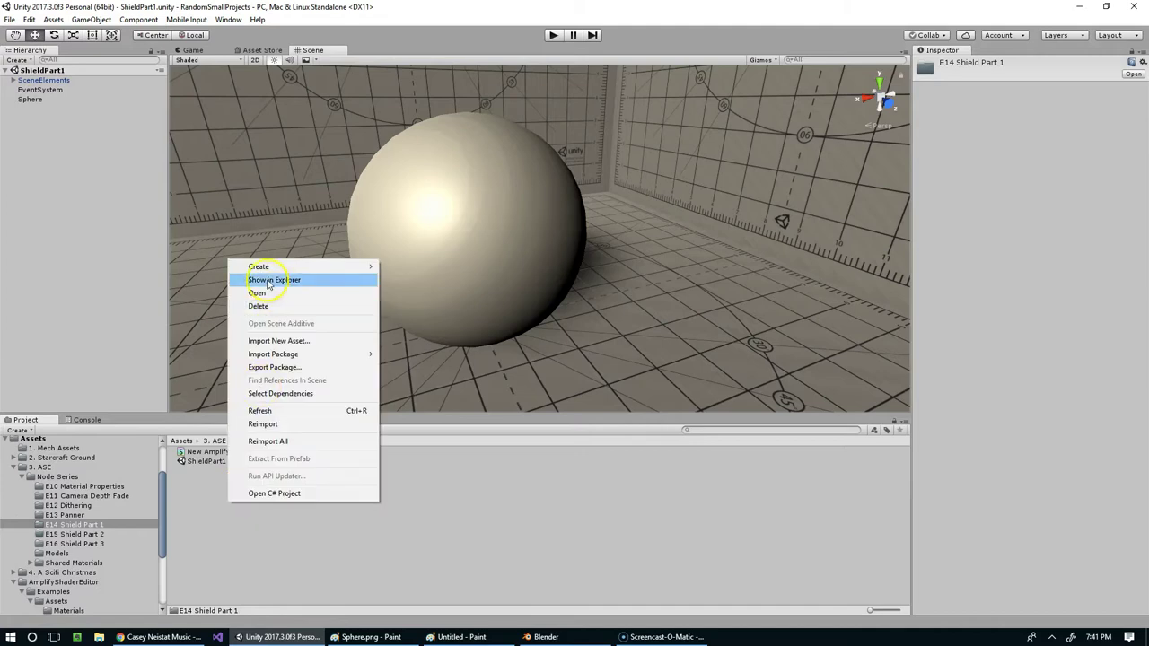
{"action": "mouse_move", "coordinate": [269, 267]}
{"action": "left_click", "coordinate": [141, 371]}
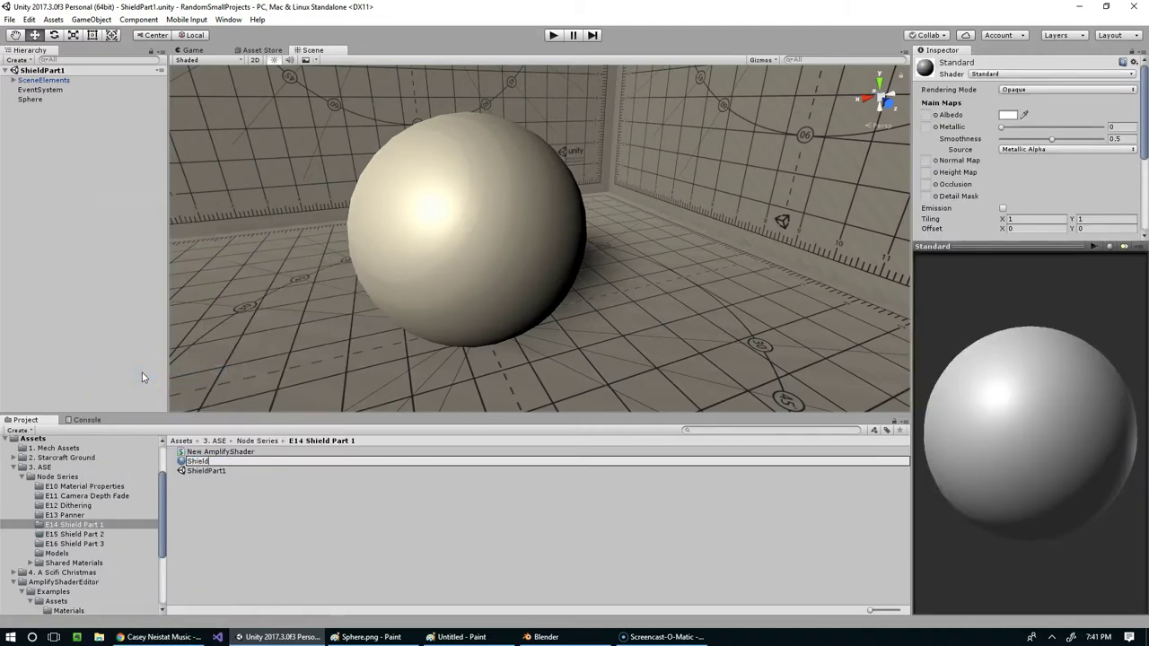
{"action": "type", "text": "Shield1"}
{"action": "key", "text": "Return"}
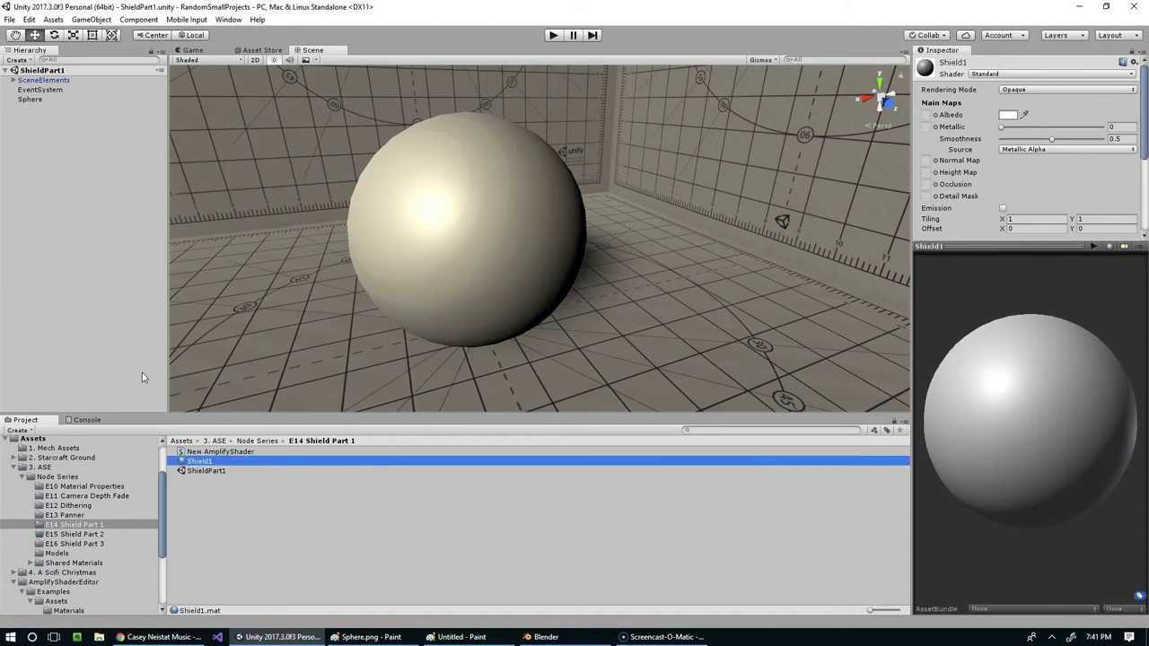
Rename the New AmplifyShader file as Shield1Shader
{"action": "left_click", "coordinate": [198, 451]}
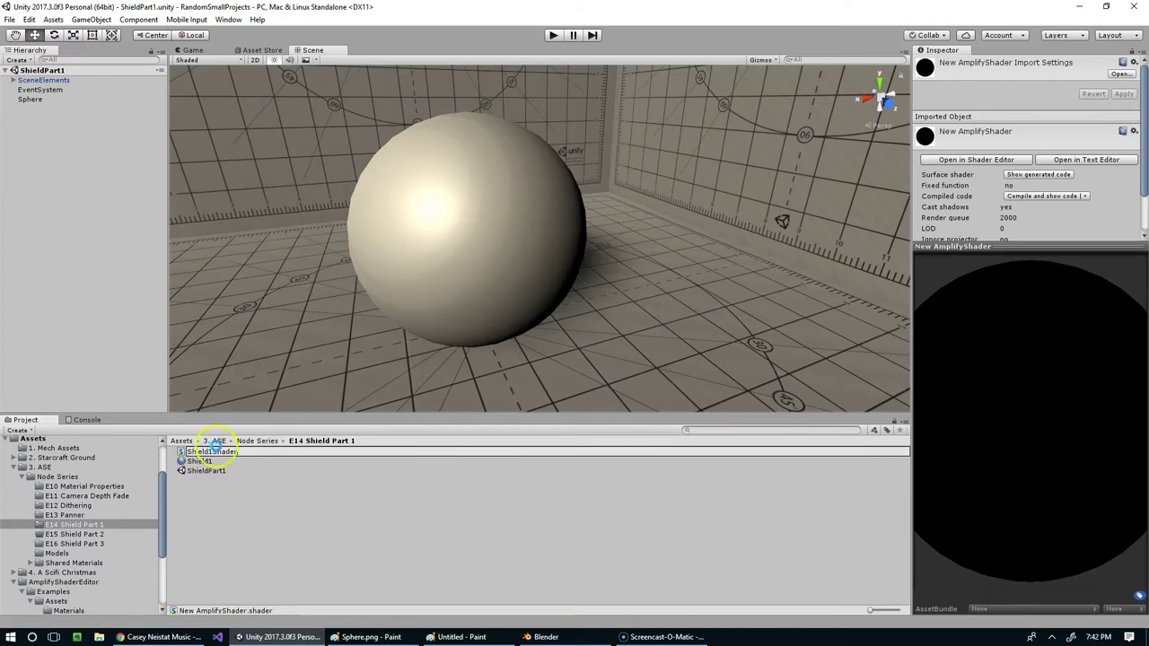
{"action": "key", "text": "Return"}
{"action": "left_click", "coordinate": [183, 440]}
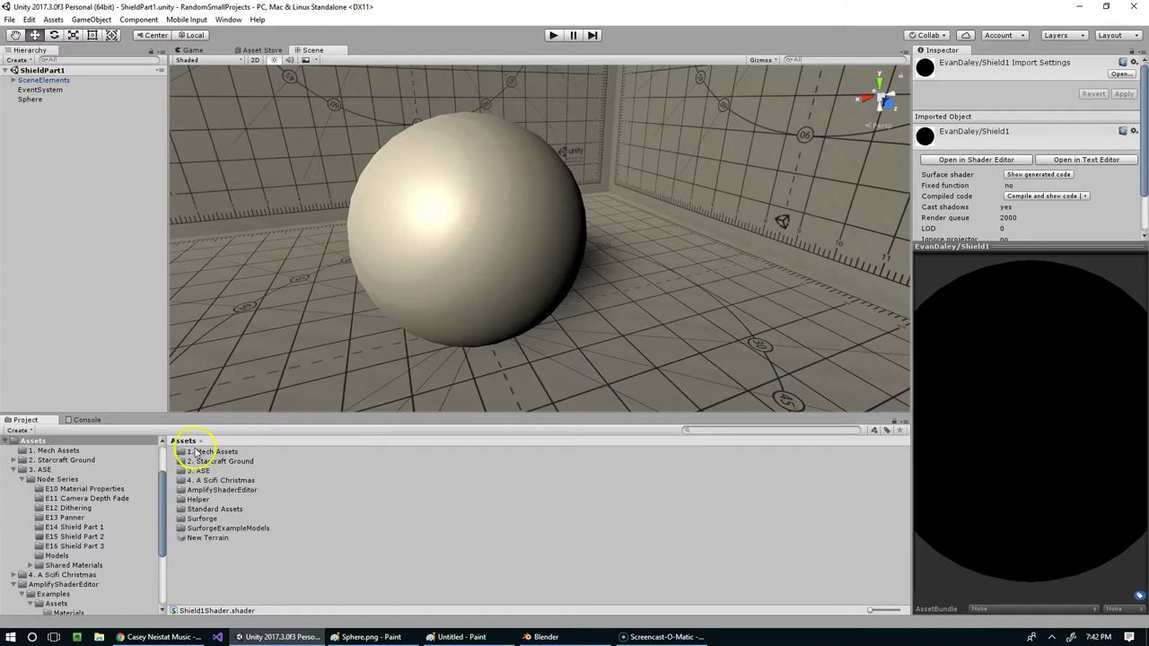
Assign the Shield1 material from the E14 Shield Part 1 folder to the sphere in the scene
{"action": "left_click", "coordinate": [74, 527]}
{"action": "left_click_drag", "start_coordinate": [200, 453], "coordinate": [494, 208]}
{"action": "left_click", "coordinate": [492, 205]}
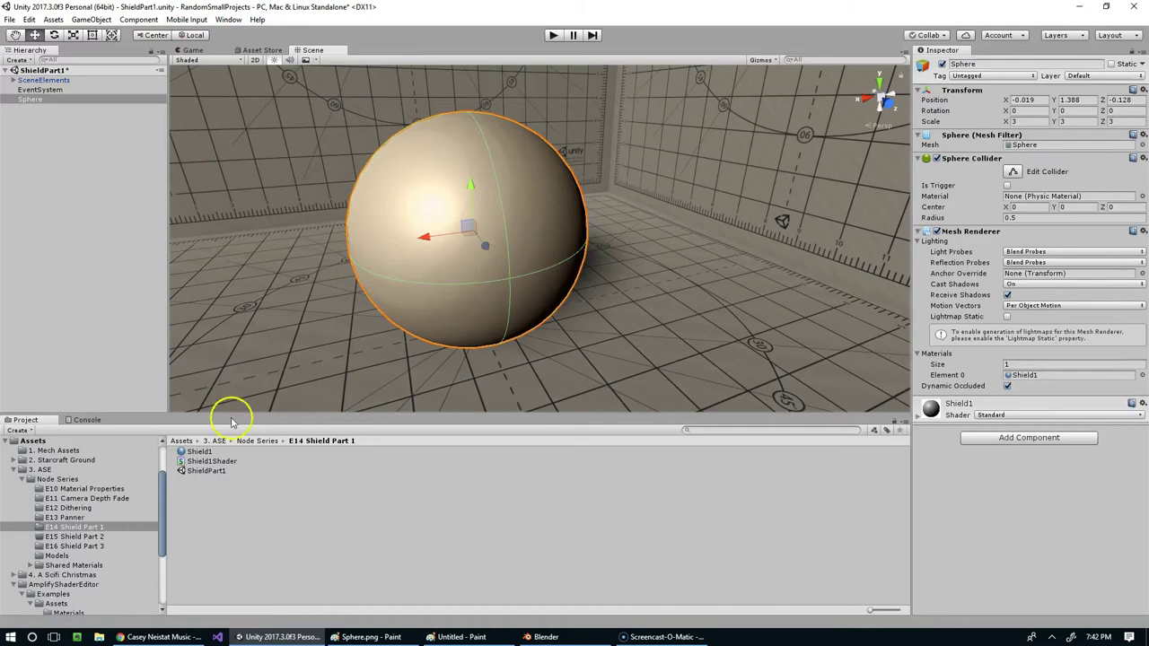
Set the Shield1 material's shader to Shield1 from the author's shader group and check the sphere in the scene
{"action": "left_click", "coordinate": [200, 452]}
{"action": "left_click", "coordinate": [1027, 76]}
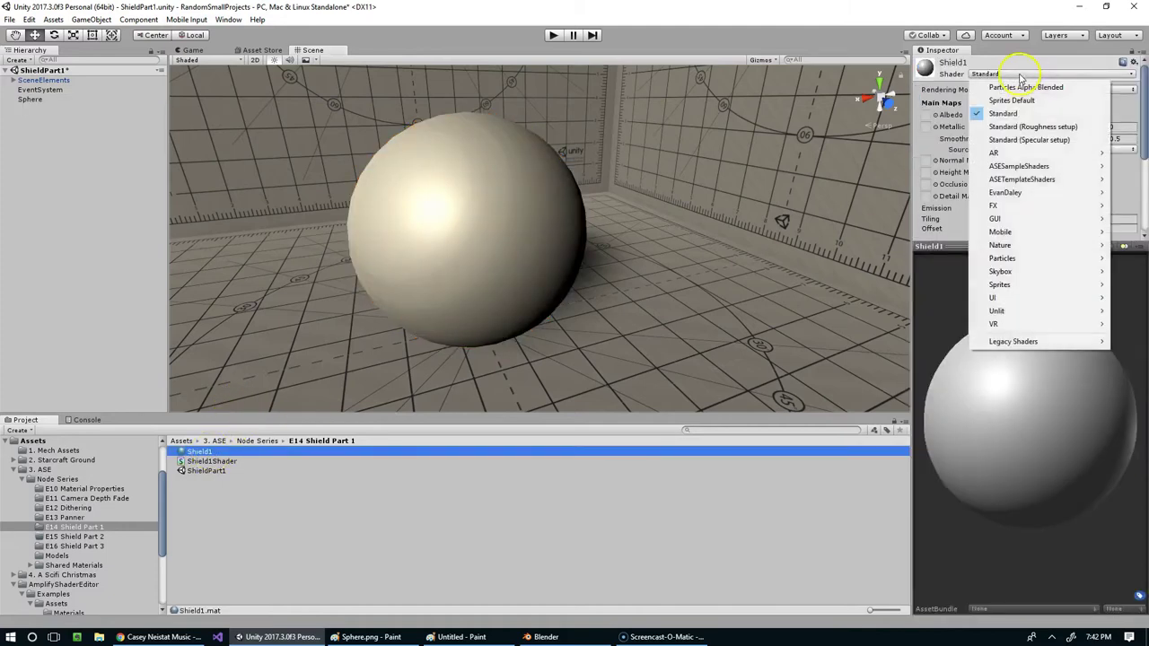
{"action": "mouse_move", "coordinate": [1014, 193]}
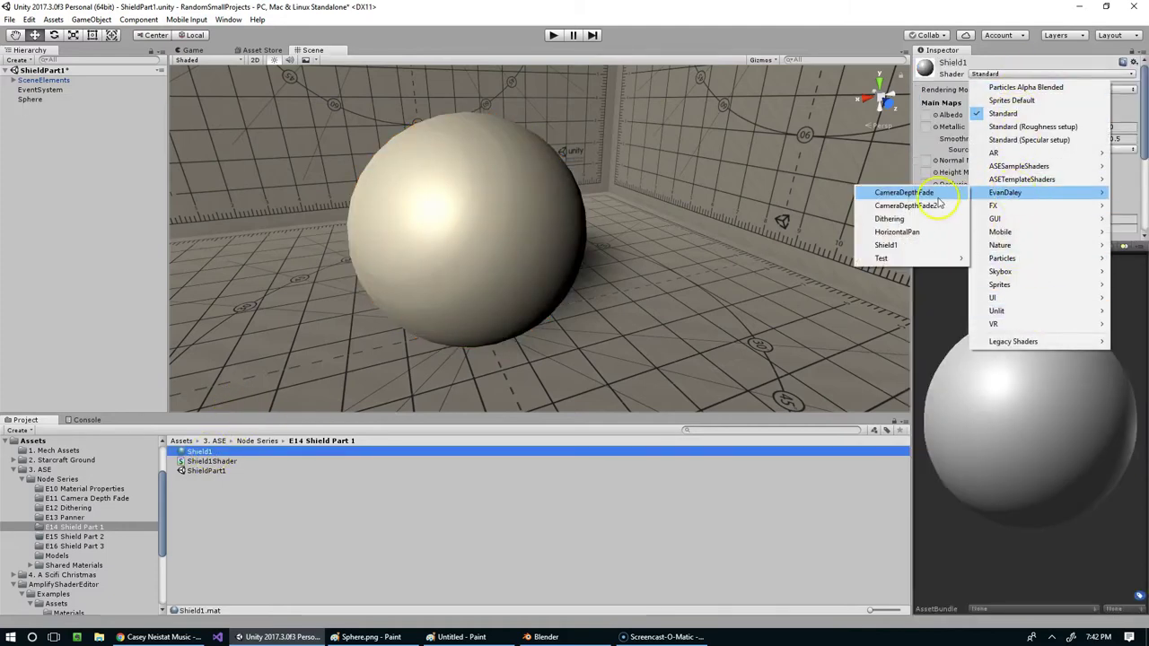
{"action": "left_click", "coordinate": [894, 248]}
{"action": "left_click_drag", "start_coordinate": [638, 232], "coordinate": [648, 194], "text": "alt"}
{"action": "middle_click_drag", "start_coordinate": [648, 194], "coordinate": [744, 147]}
{"action": "left_click_drag", "start_coordinate": [744, 147], "coordinate": [583, 280], "text": "alt"}
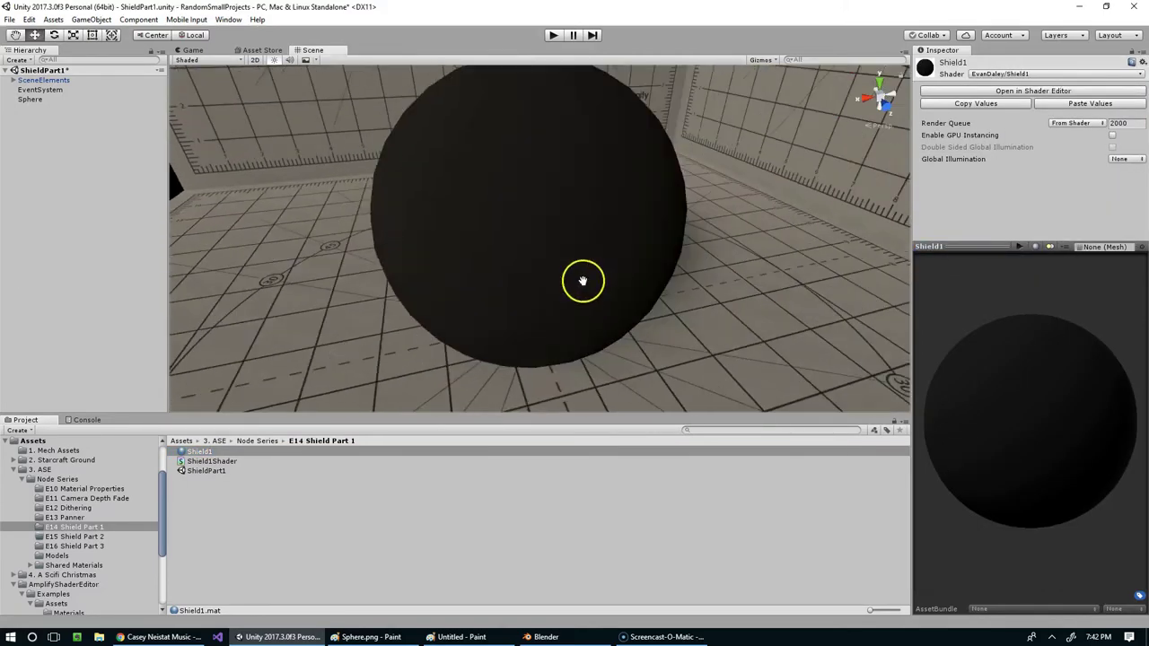
{"action": "scroll", "coordinate": [584, 279], "scroll_direction": "down", "scroll_amount": 3}
Bring back the shader editor, set the Shield1 output node's render queue and render type to Transparent, and update the shader
{"action": "left_click_drag", "start_coordinate": [1148, 71], "coordinate": [221, 72]}
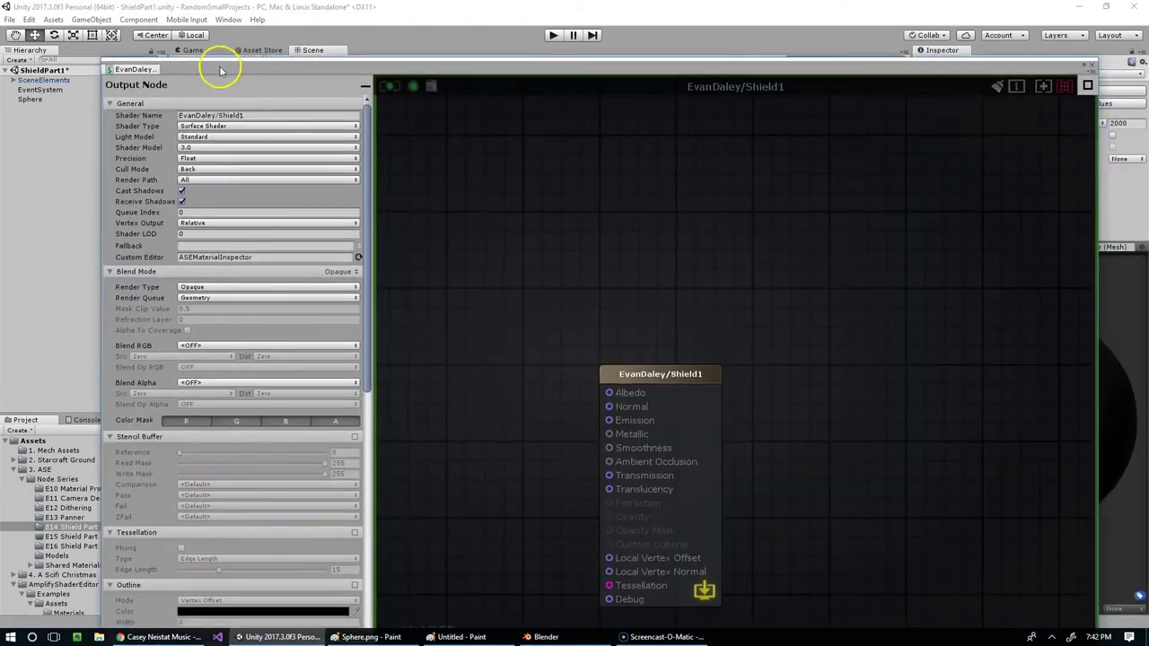
{"action": "middle_click_drag", "start_coordinate": [633, 244], "coordinate": [696, 210]}
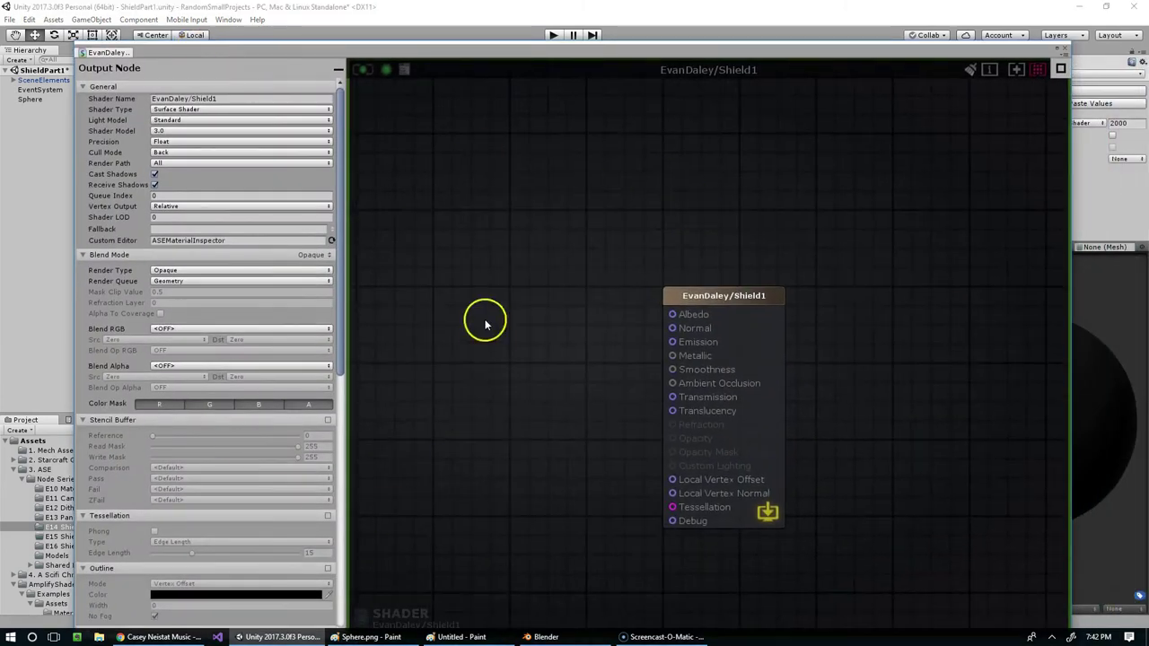
{"action": "left_click", "coordinate": [693, 298]}
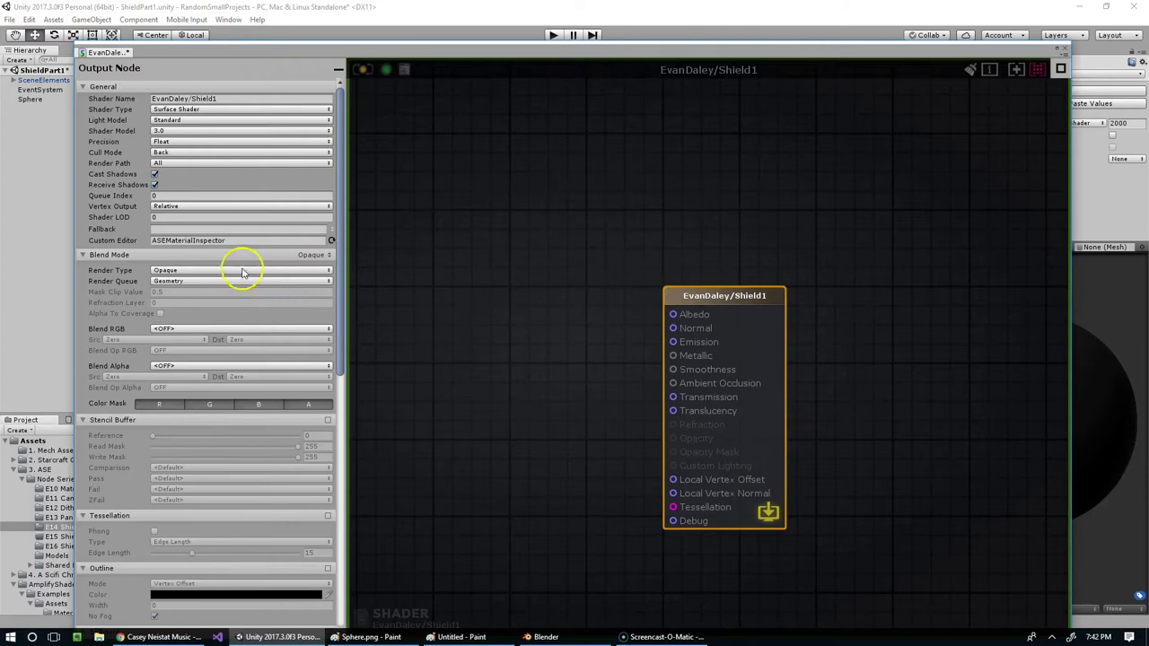
{"action": "left_click", "coordinate": [221, 282]}
{"action": "left_click", "coordinate": [193, 333]}
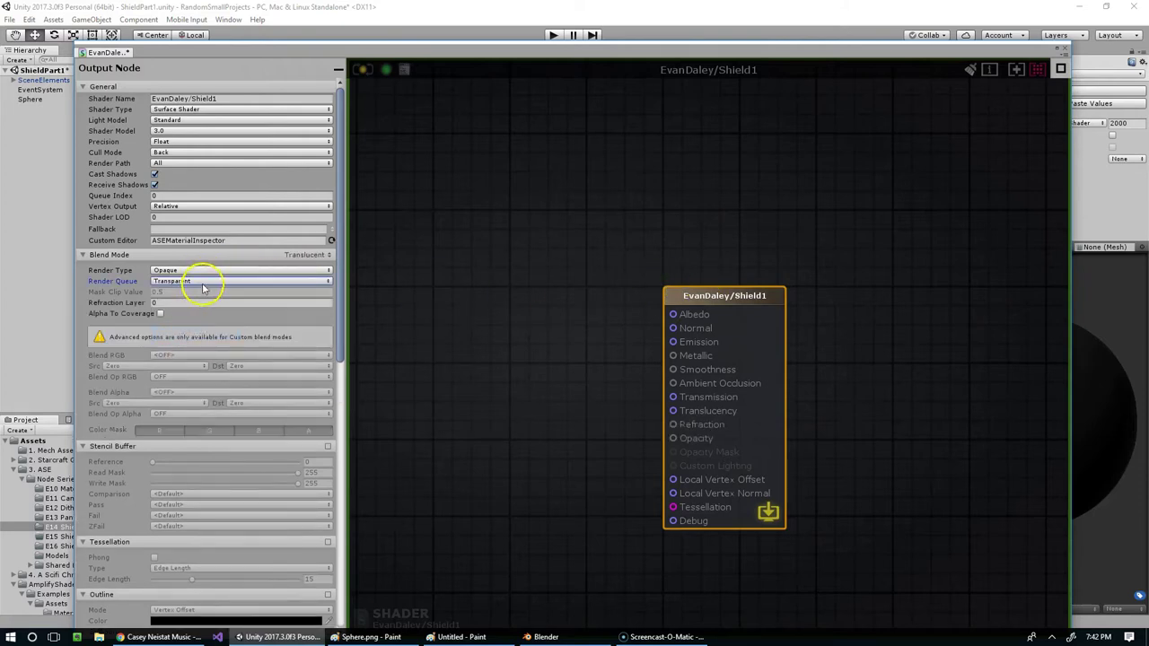
{"action": "left_click", "coordinate": [211, 269]}
{"action": "left_click", "coordinate": [166, 287]}
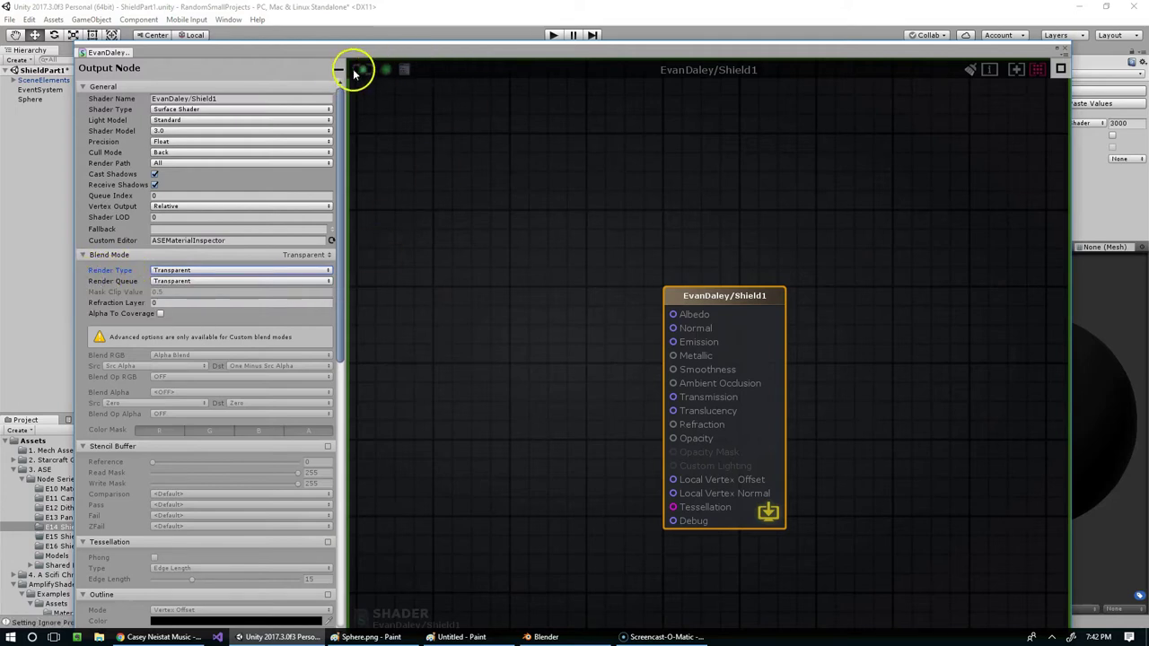
Move the shader editor off the scene and examine how transparent the sphere looks against the grid floor
{"action": "left_click", "coordinate": [496, 636]}
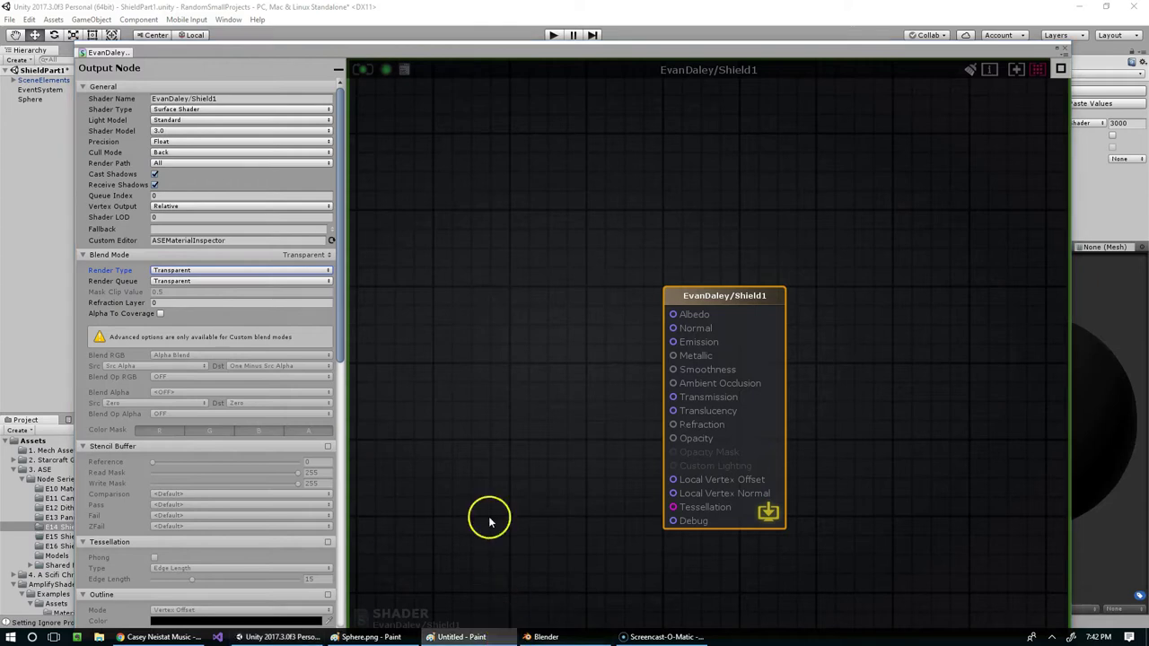
{"action": "middle_click_drag", "start_coordinate": [620, 304], "coordinate": [766, 249]}
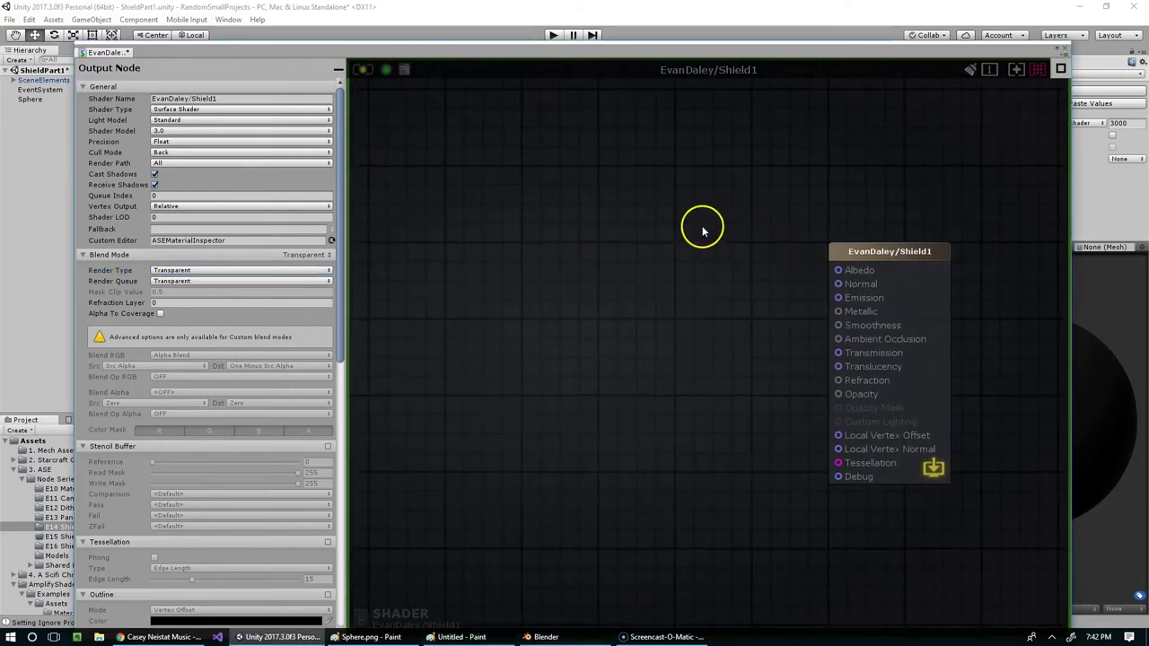
{"action": "left_click_drag", "start_coordinate": [516, 56], "coordinate": [1148, 81]}
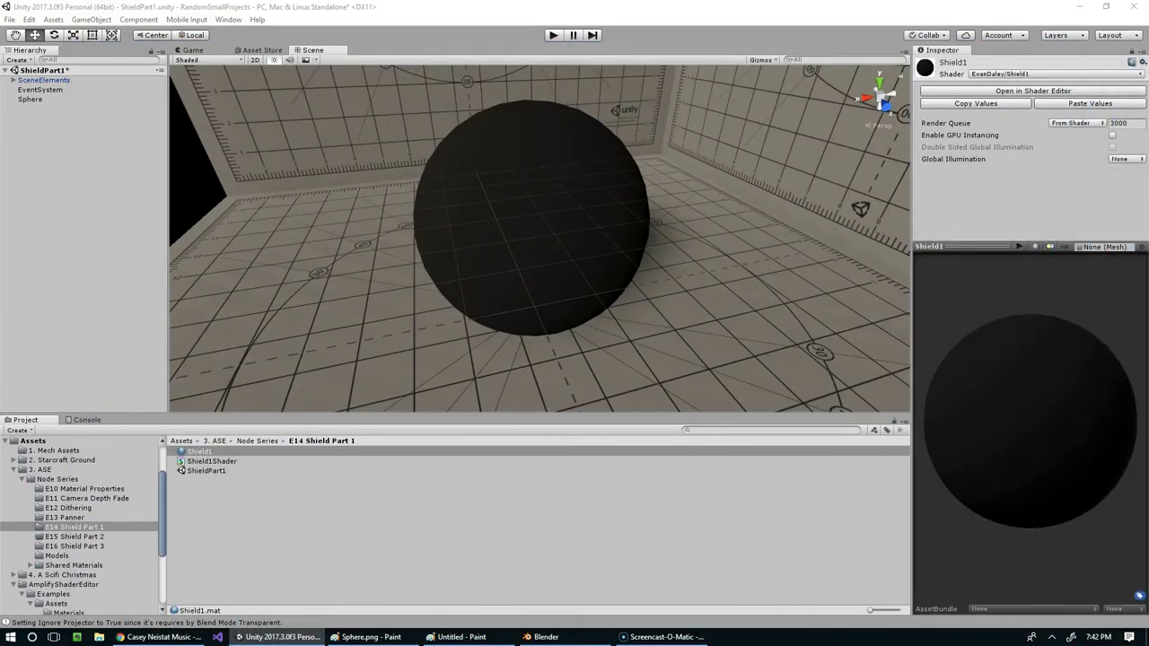
{"action": "middle_click_drag", "start_coordinate": [581, 110], "coordinate": [596, 183]}
{"action": "middle_click_drag", "start_coordinate": [514, 240], "coordinate": [541, 167]}
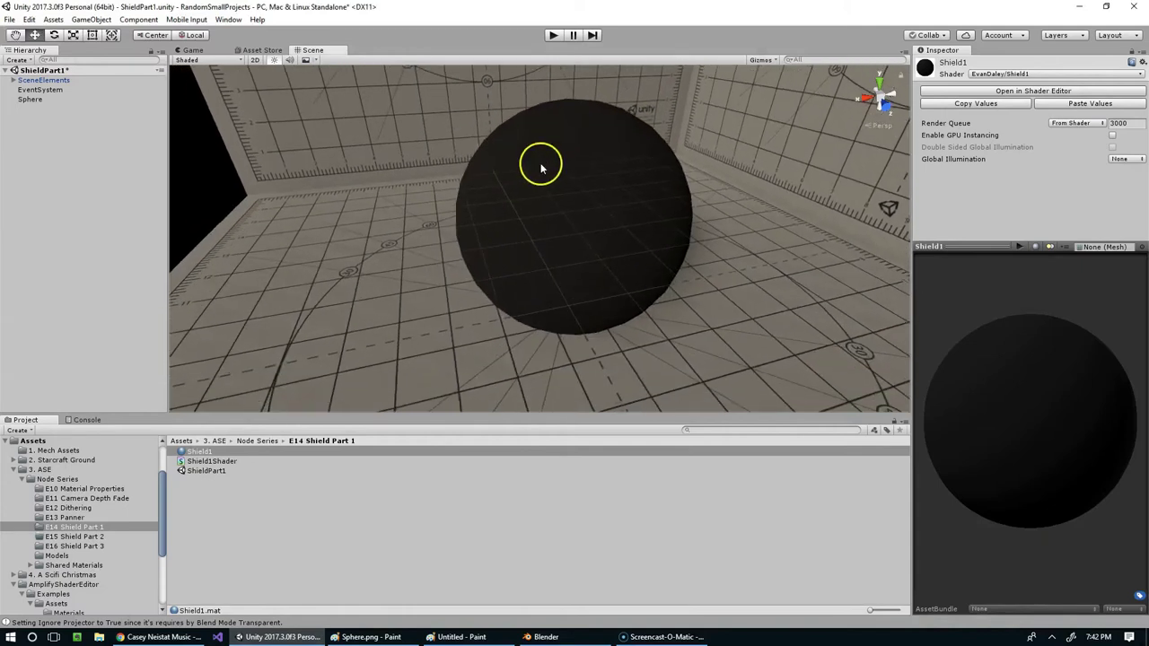
Examine the transparent sphere in the scene from several angles and select it
{"action": "right_click_drag", "start_coordinate": [651, 292], "coordinate": [451, 185]}
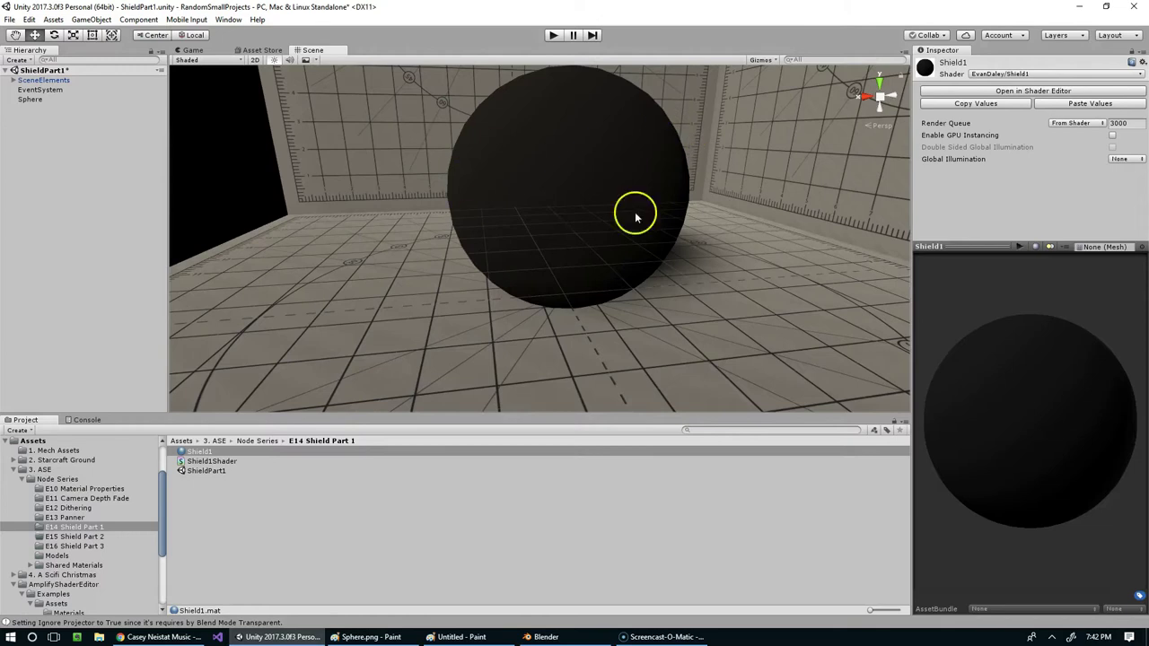
{"action": "middle_click_drag", "start_coordinate": [523, 141], "coordinate": [537, 189]}
{"action": "scroll", "coordinate": [530, 186], "scroll_direction": "up", "scroll_amount": 2}
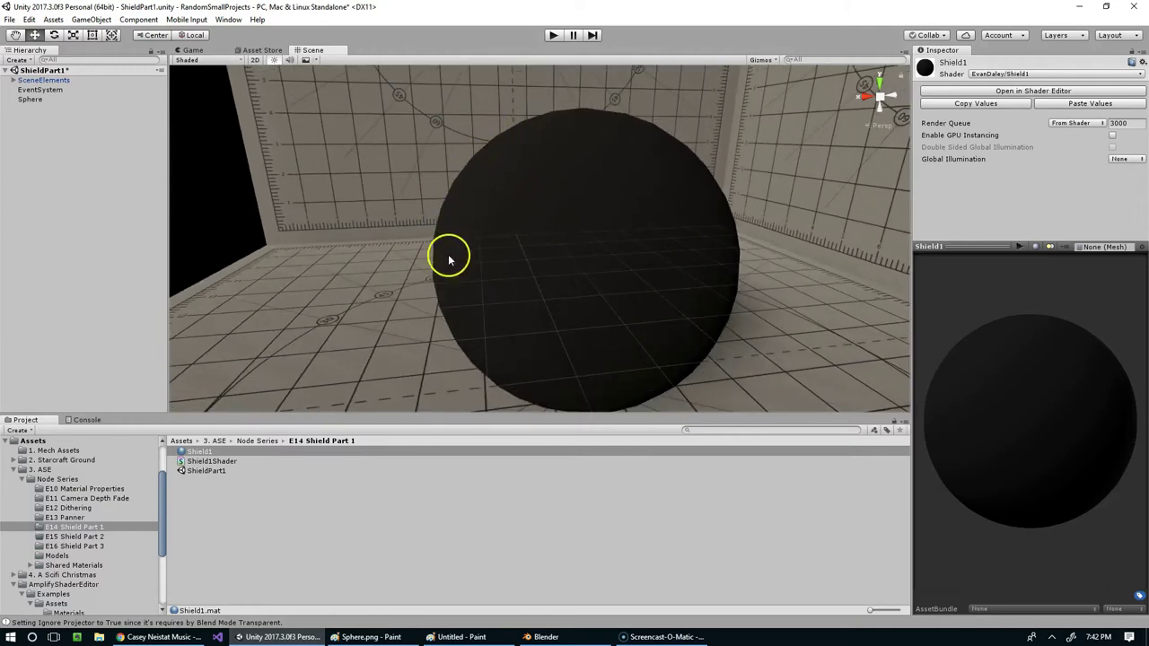
{"action": "right_click_drag", "start_coordinate": [667, 164], "coordinate": [633, 199]}
{"action": "middle_click_drag", "start_coordinate": [577, 145], "coordinate": [574, 171]}
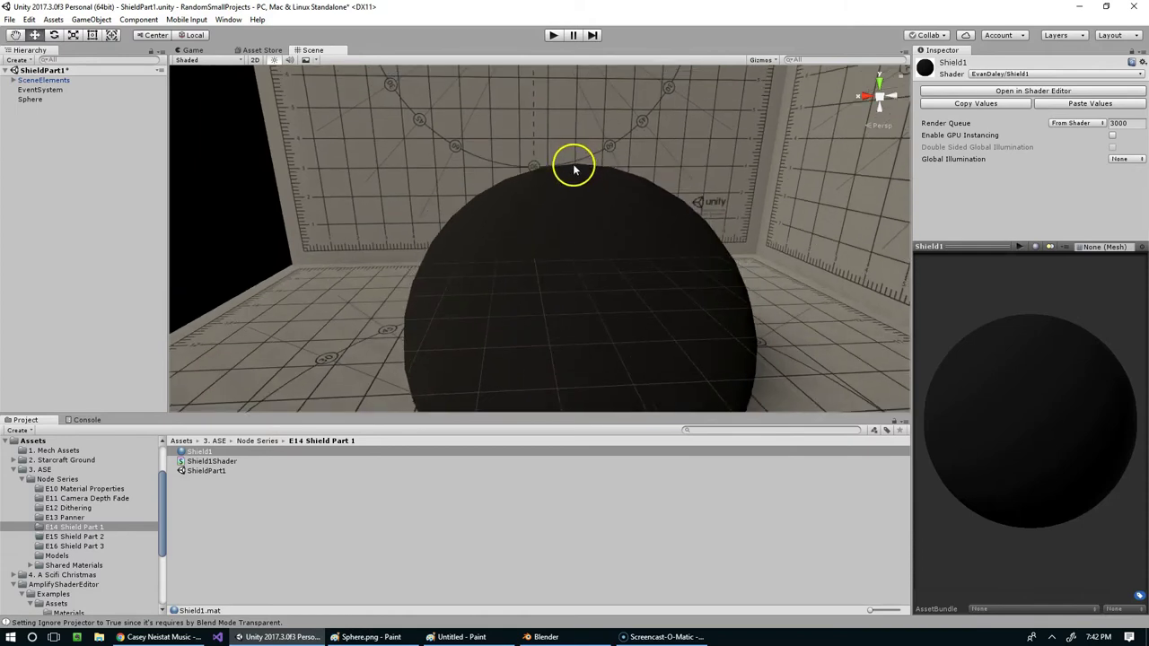
{"action": "middle_click_drag", "start_coordinate": [573, 165], "coordinate": [611, 113]}
{"action": "left_click", "coordinate": [619, 188]}
{"action": "right_click_drag", "start_coordinate": [619, 188], "coordinate": [566, 296]}
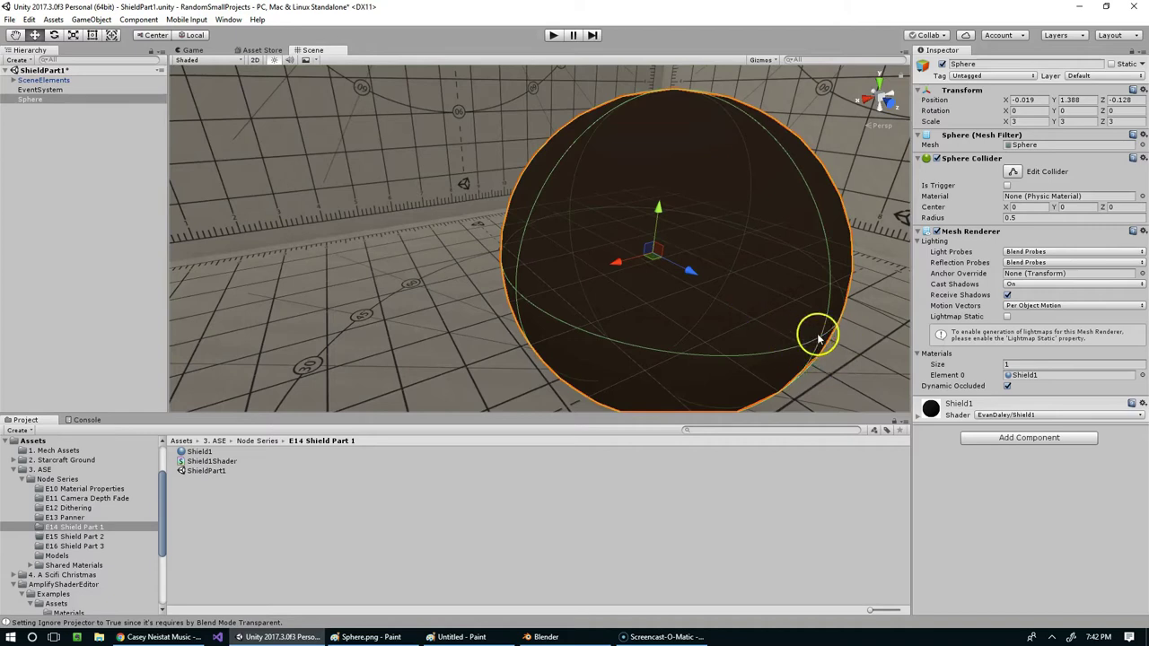
{"action": "right_click_drag", "start_coordinate": [815, 333], "coordinate": [782, 310]}
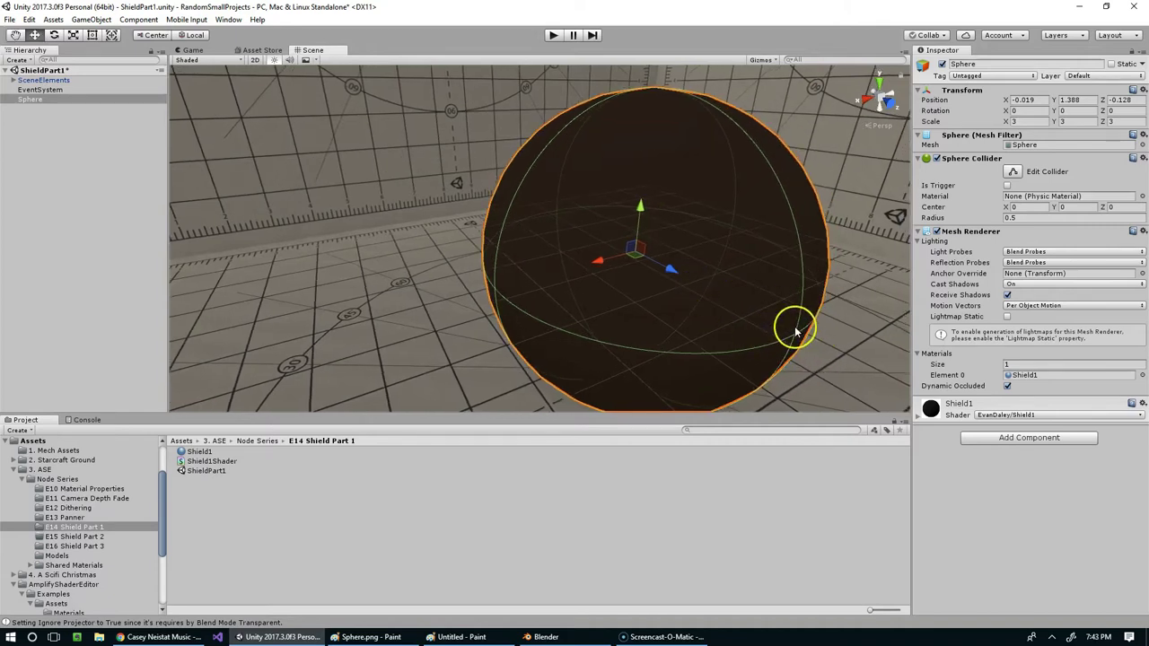
{"action": "left_click", "coordinate": [791, 333]}
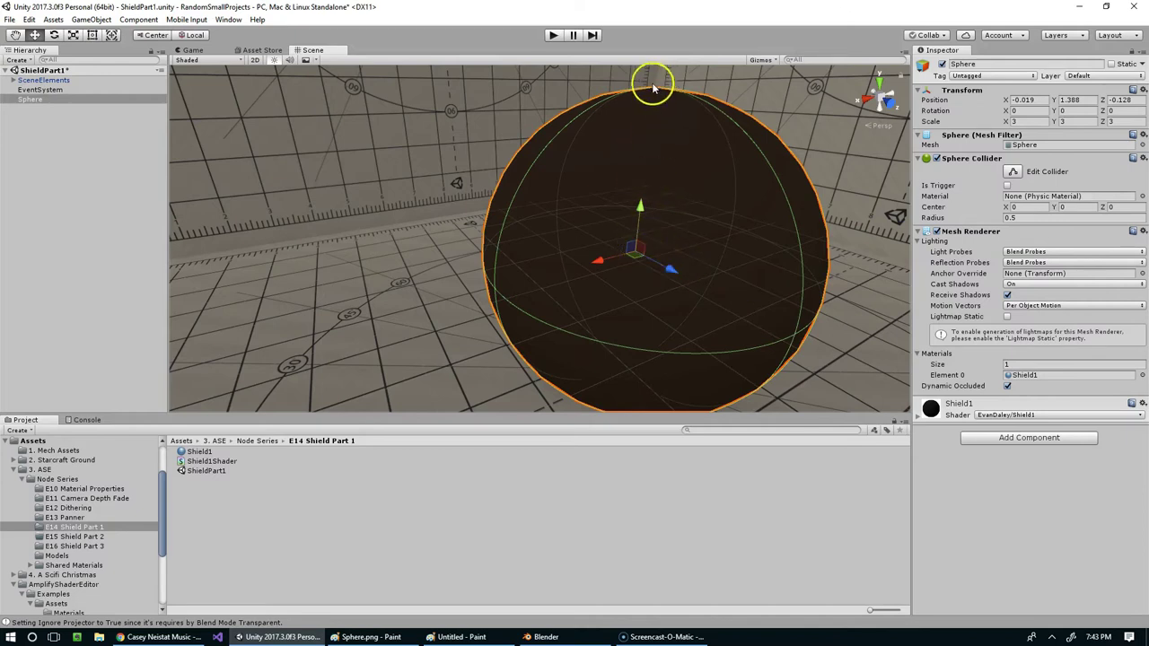
{"action": "middle_click_drag", "start_coordinate": [654, 83], "coordinate": [771, 149]}
Bring the shader editor back over the scene and add a Vertex Position node to the Shield1 graph
{"action": "left_click_drag", "start_coordinate": [1148, 74], "coordinate": [263, 48]}
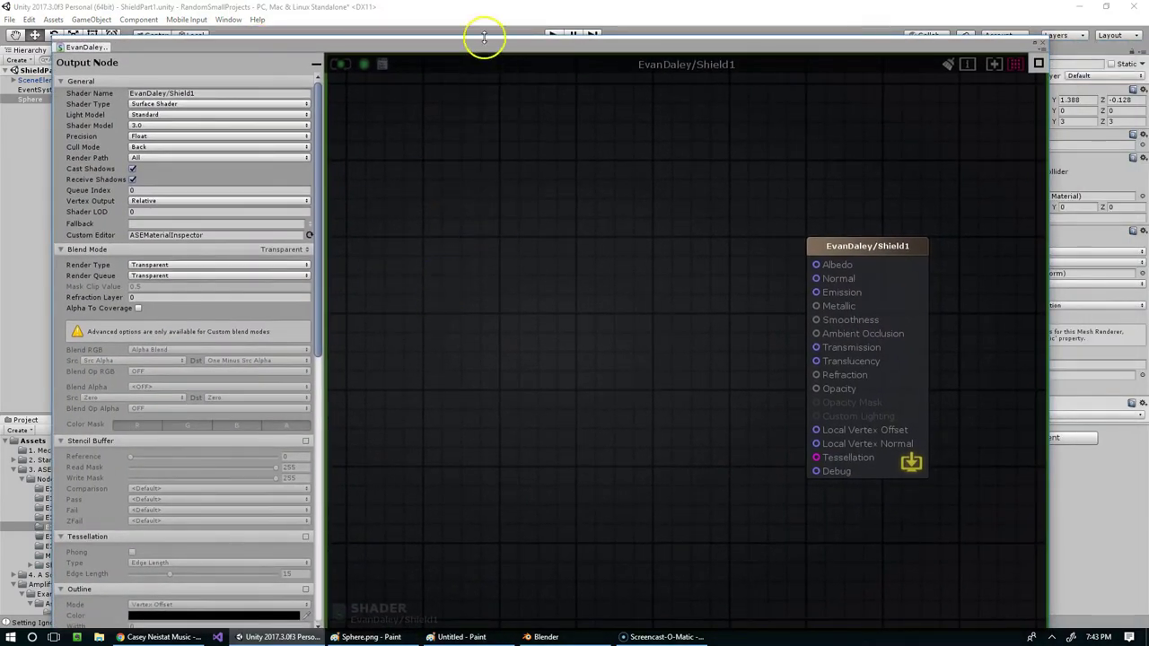
{"action": "left_click_drag", "start_coordinate": [482, 43], "coordinate": [748, 375]}
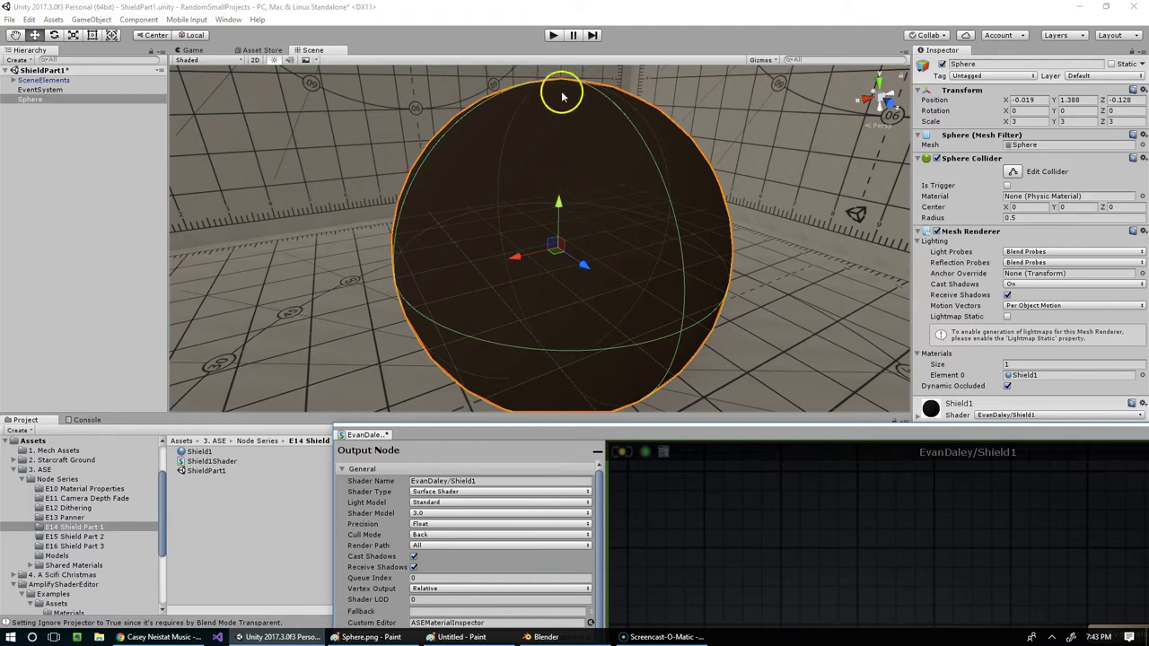
{"action": "left_click_drag", "start_coordinate": [673, 431], "coordinate": [506, 289]}
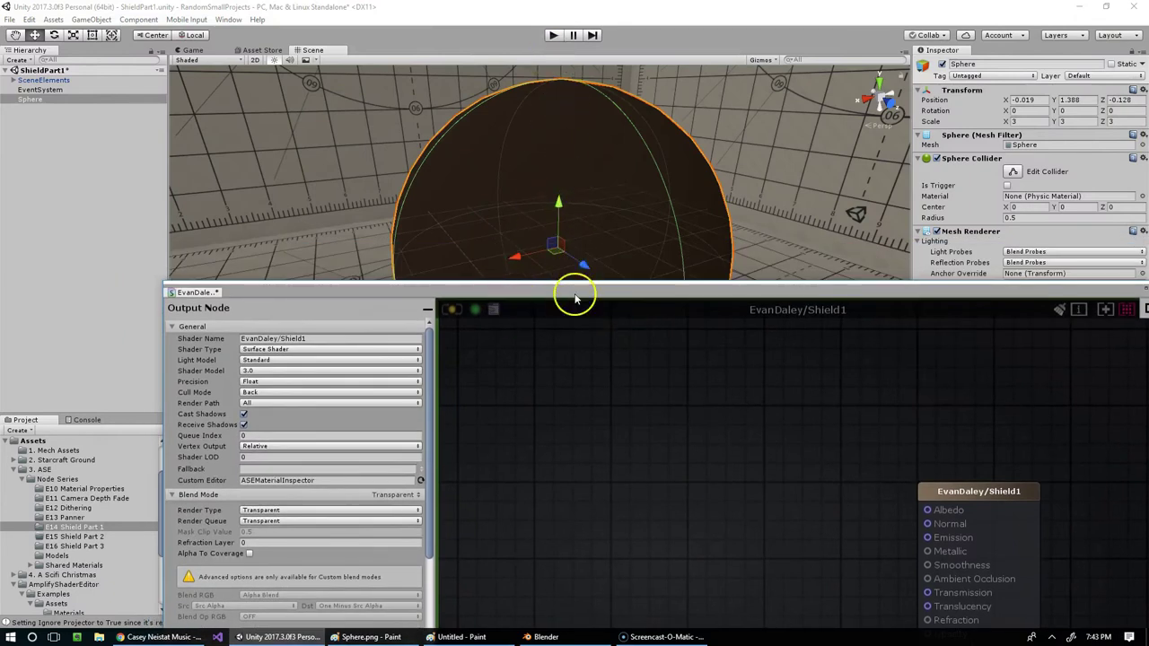
{"action": "left_click_drag", "start_coordinate": [575, 299], "coordinate": [454, 65]}
{"action": "right_click", "coordinate": [406, 235]}
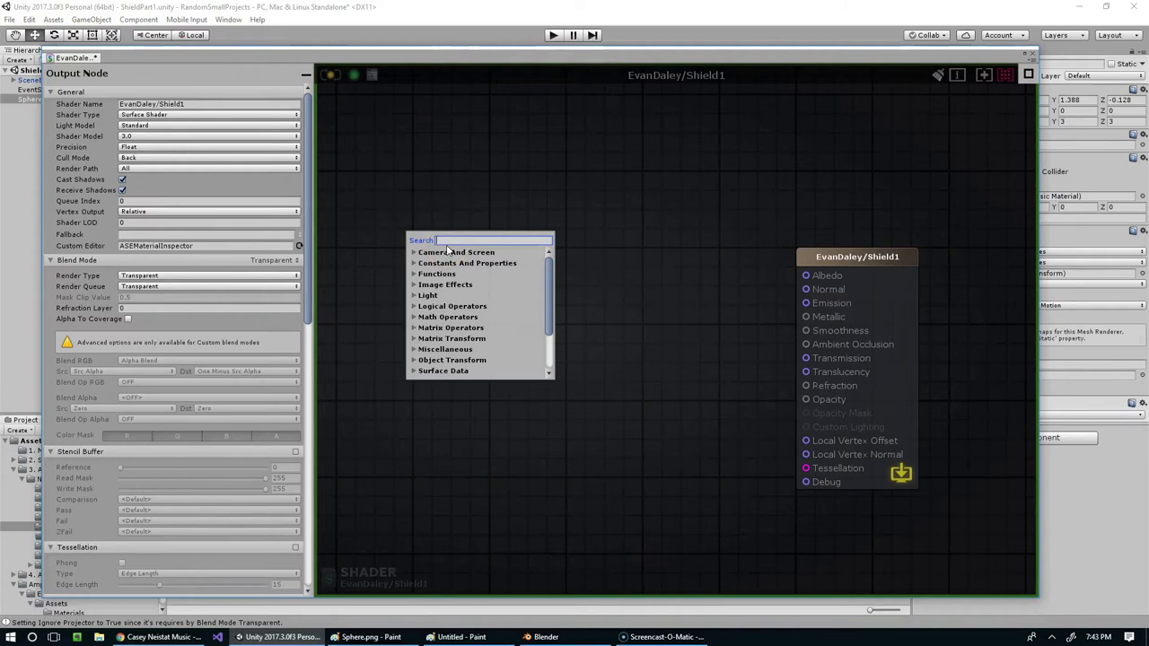
{"action": "type", "text": "vertex"}
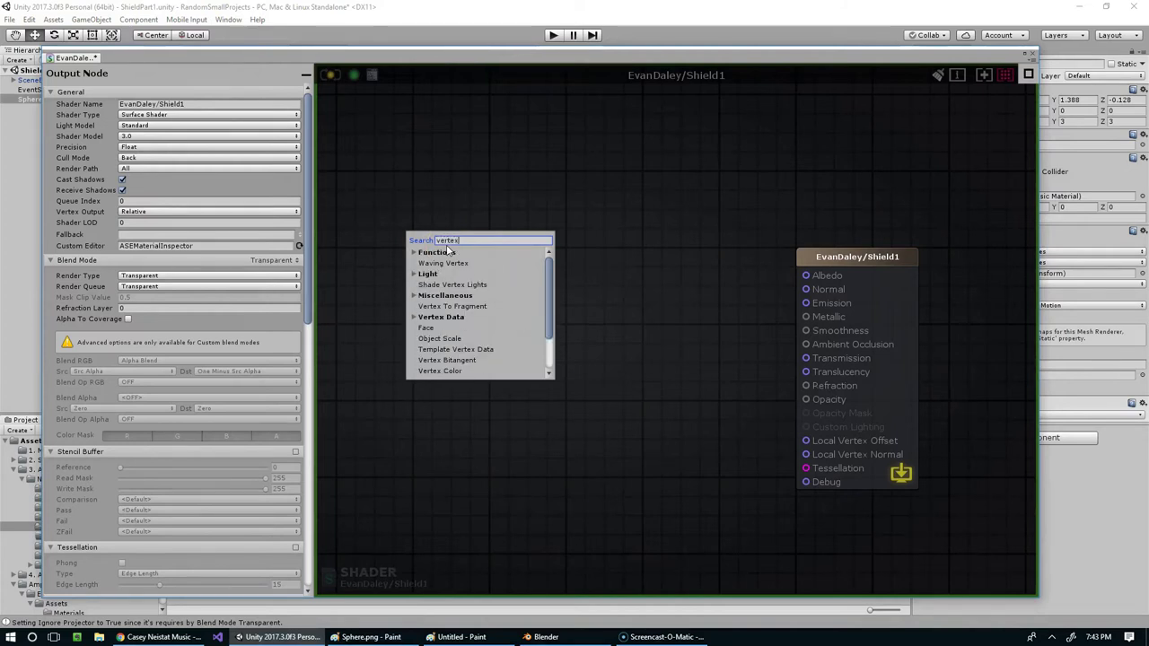
{"action": "type", "text": " pos"}
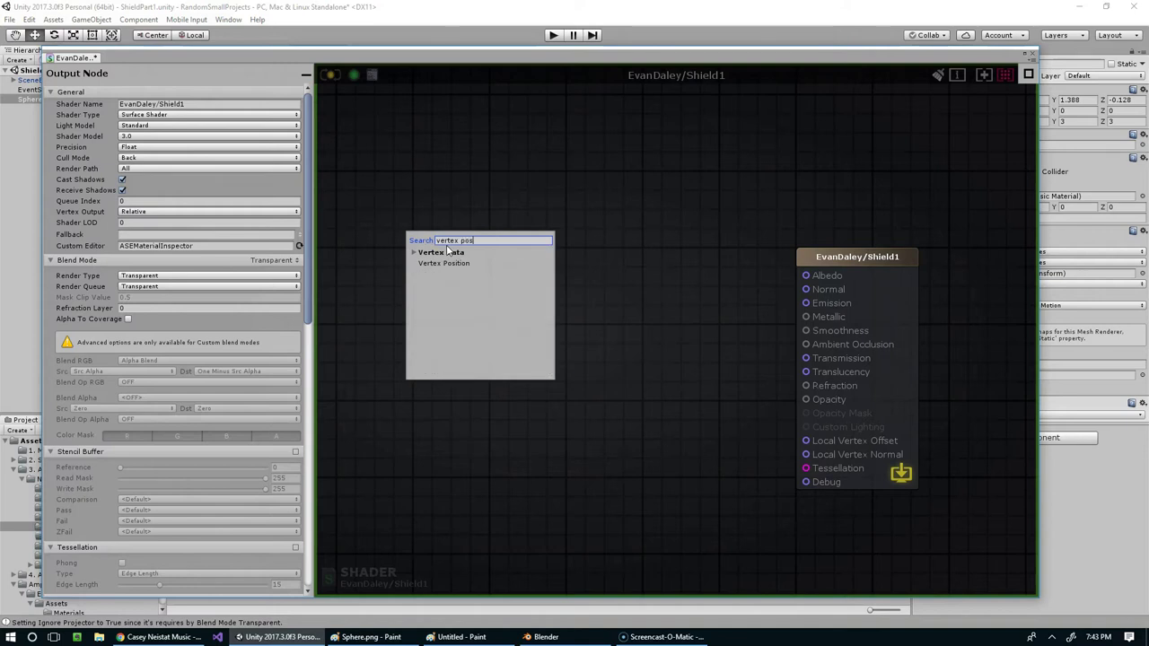
{"action": "left_click", "coordinate": [456, 262]}
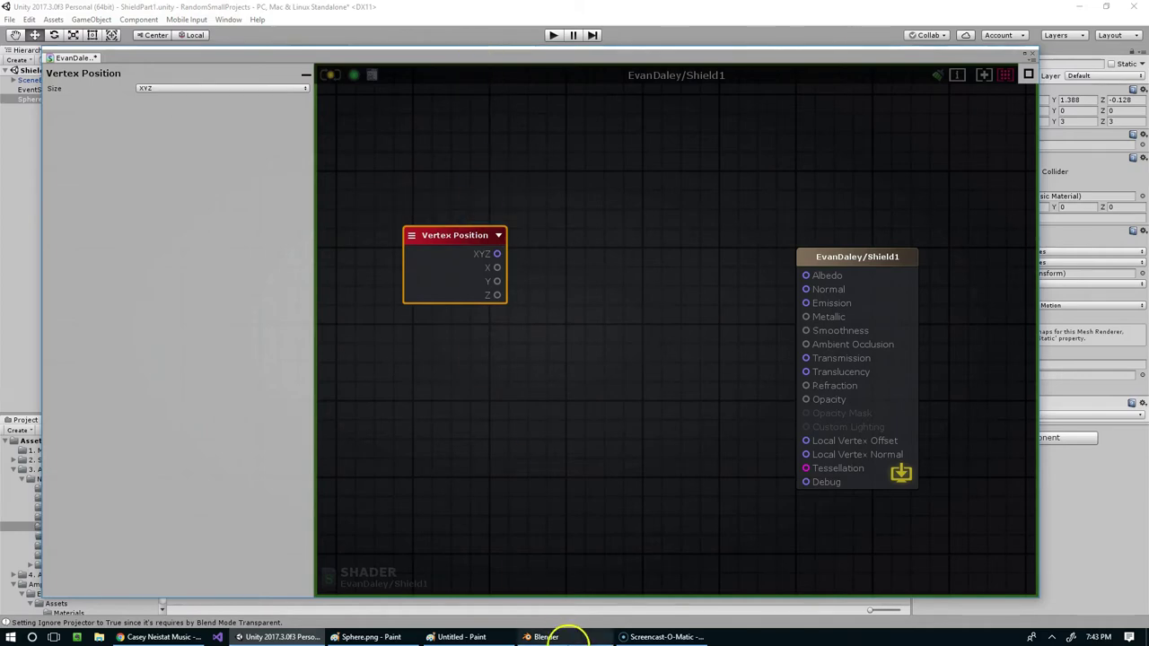
Switch to Blender to view the sphere mesh, return to Unity and compare it with the sphere in the scene
{"action": "left_click", "coordinate": [535, 636]}
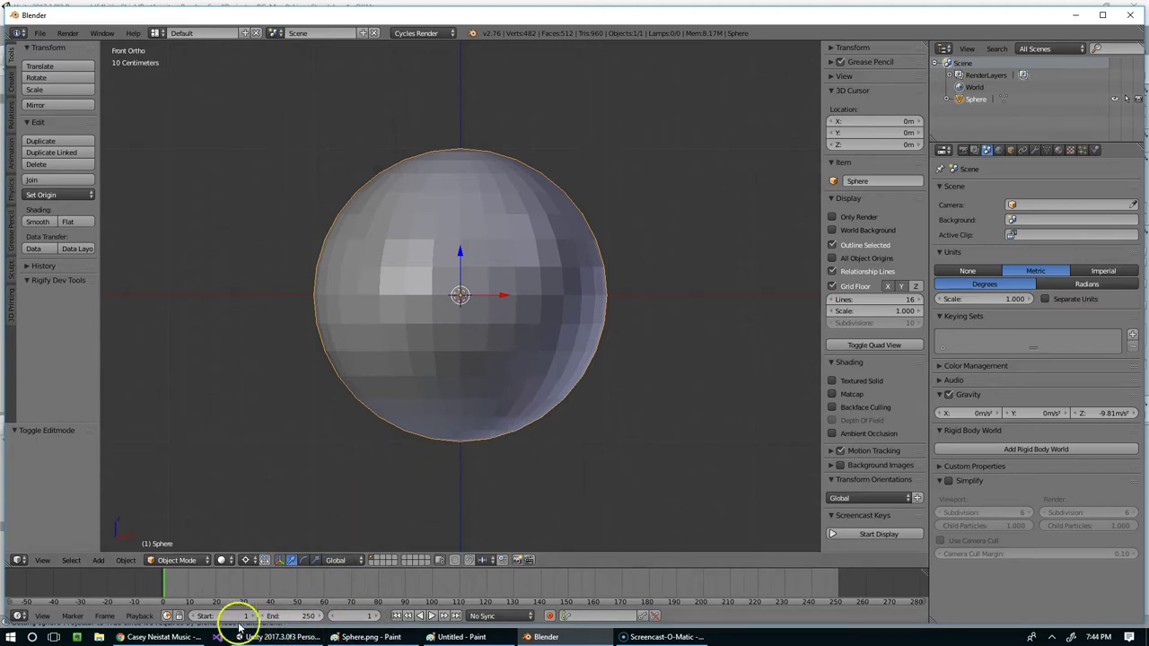
{"action": "left_click", "coordinate": [296, 636]}
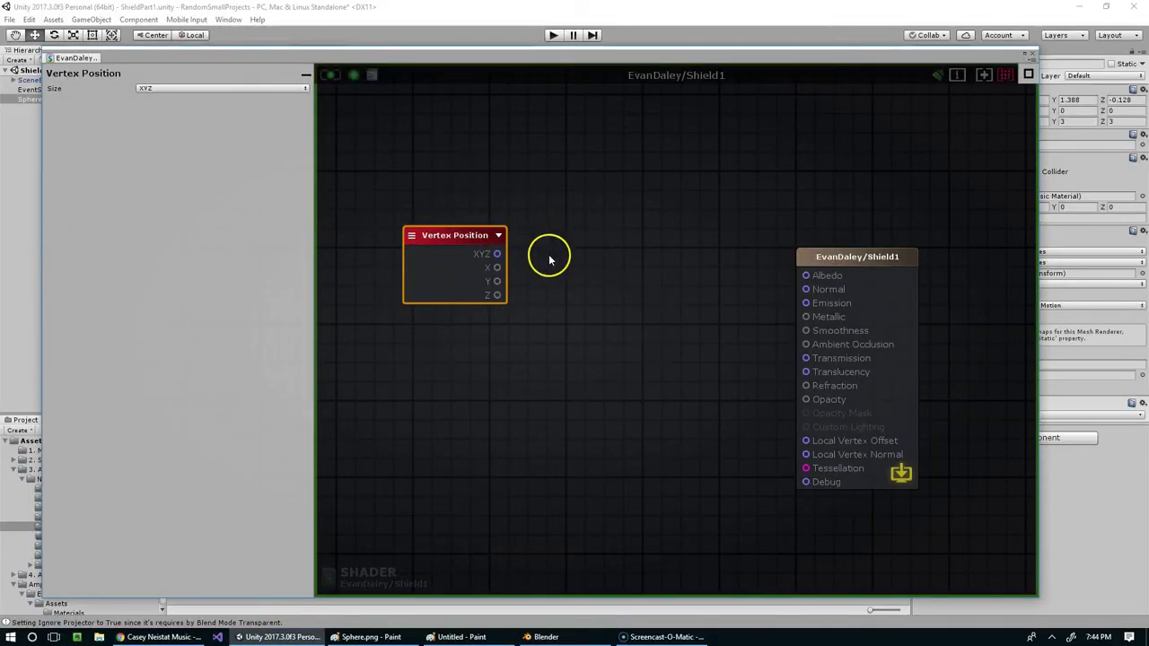
{"action": "middle_click_drag", "start_coordinate": [583, 268], "coordinate": [596, 255]}
{"action": "left_click_drag", "start_coordinate": [502, 57], "coordinate": [641, 433]}
{"action": "middle_click_drag", "start_coordinate": [592, 140], "coordinate": [596, 175]}
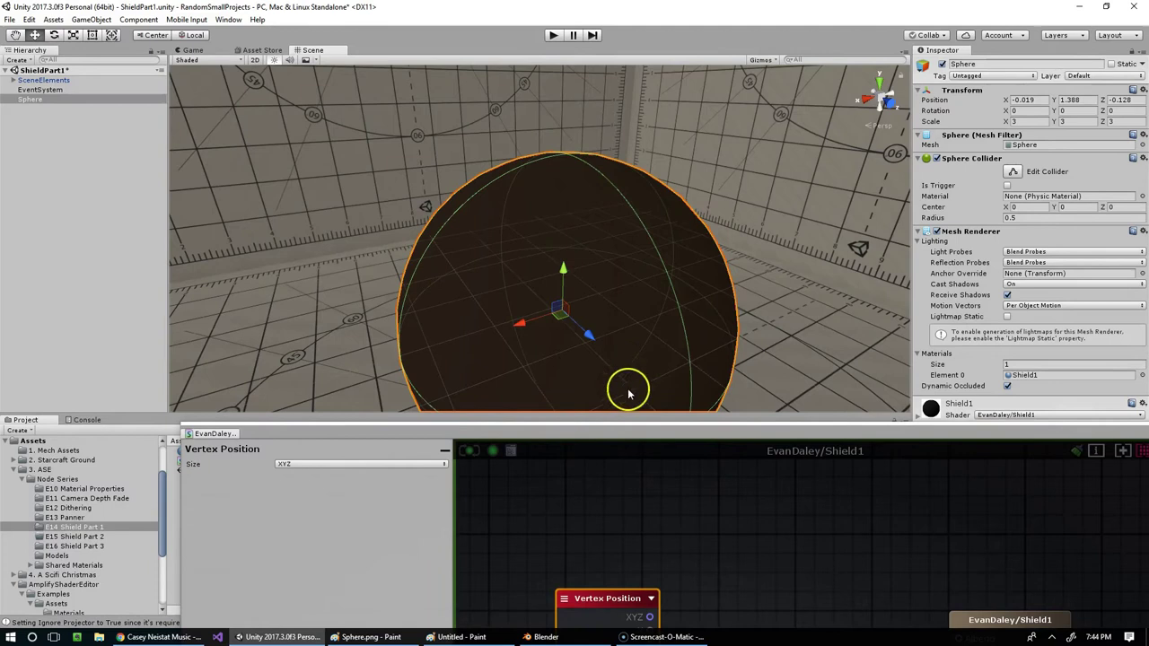
{"action": "left_click_drag", "start_coordinate": [623, 435], "coordinate": [484, 57]}
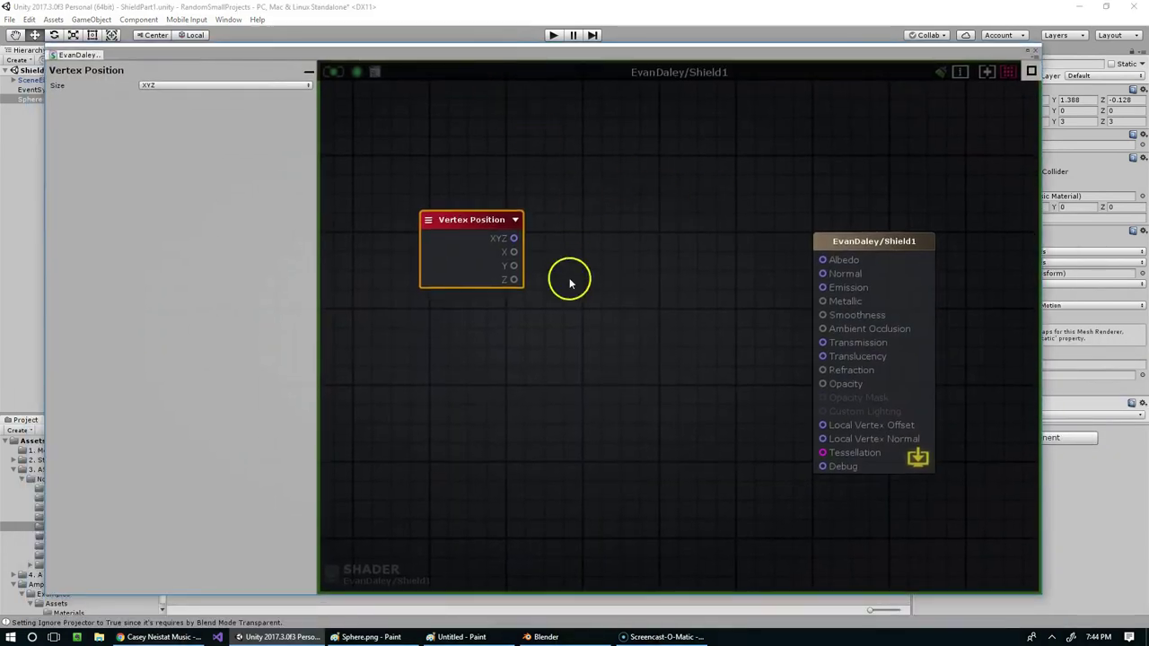
Add a Distance node and place it beside the Vertex Position node
{"action": "right_click", "coordinate": [614, 299]}
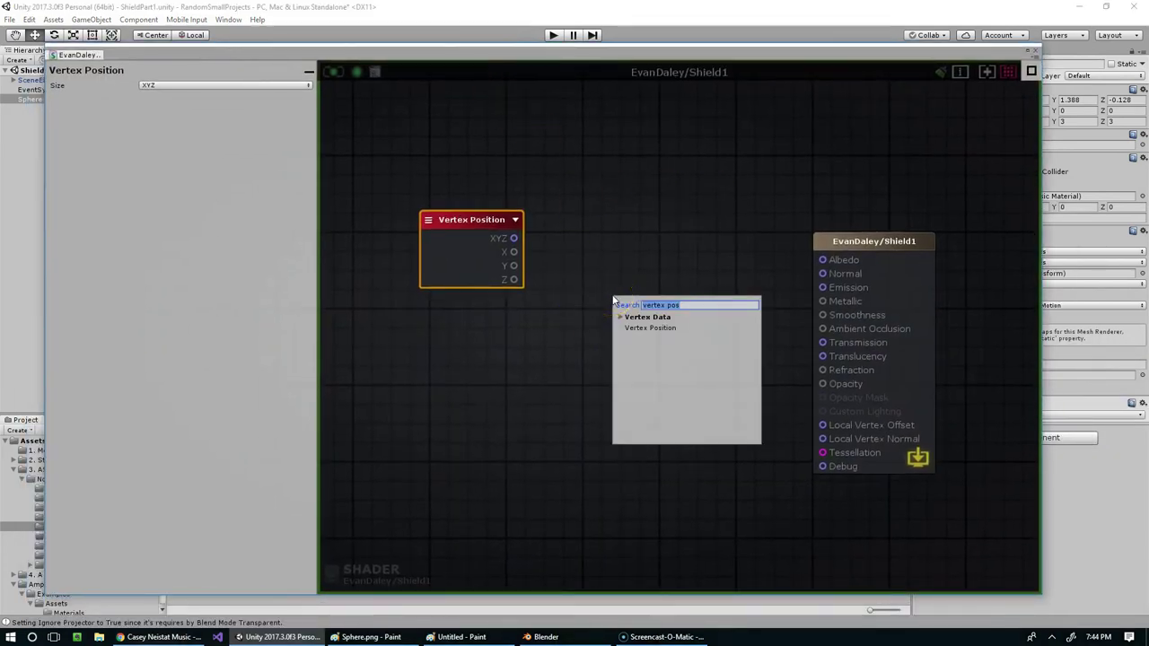
{"action": "type", "text": "dist"}
{"action": "left_click", "coordinate": [639, 349]}
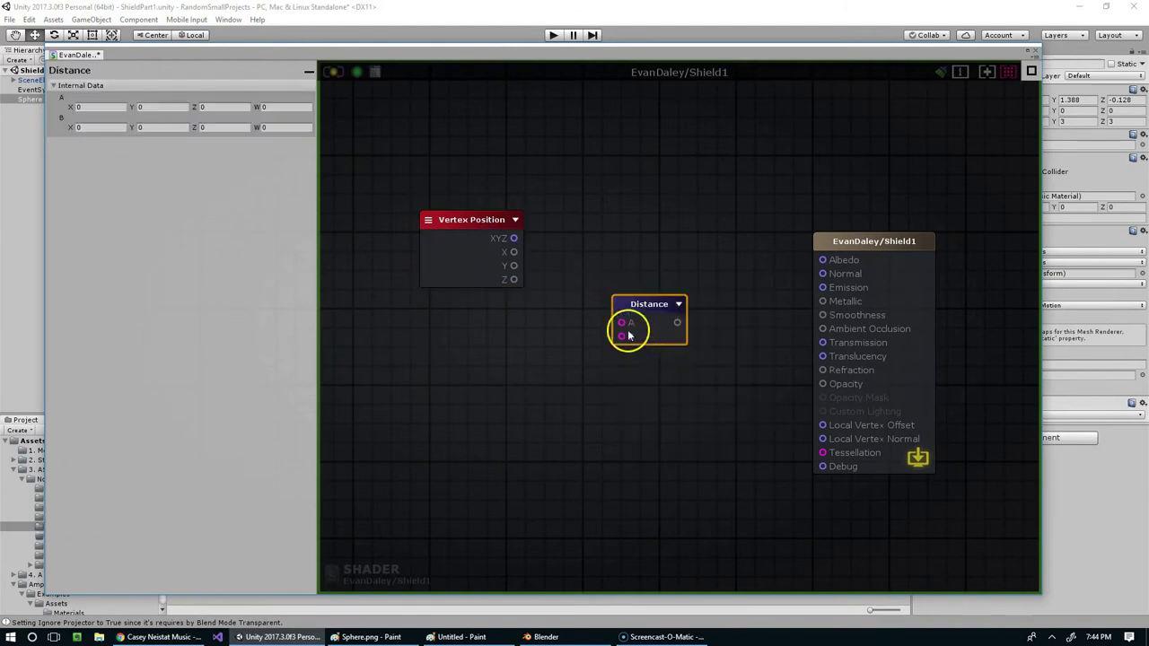
{"action": "left_click_drag", "start_coordinate": [623, 329], "coordinate": [580, 277]}
Add a Vector3 node below Vertex Position and connect its XYZ output to the Distance node's B input
{"action": "right_click", "coordinate": [452, 321]}
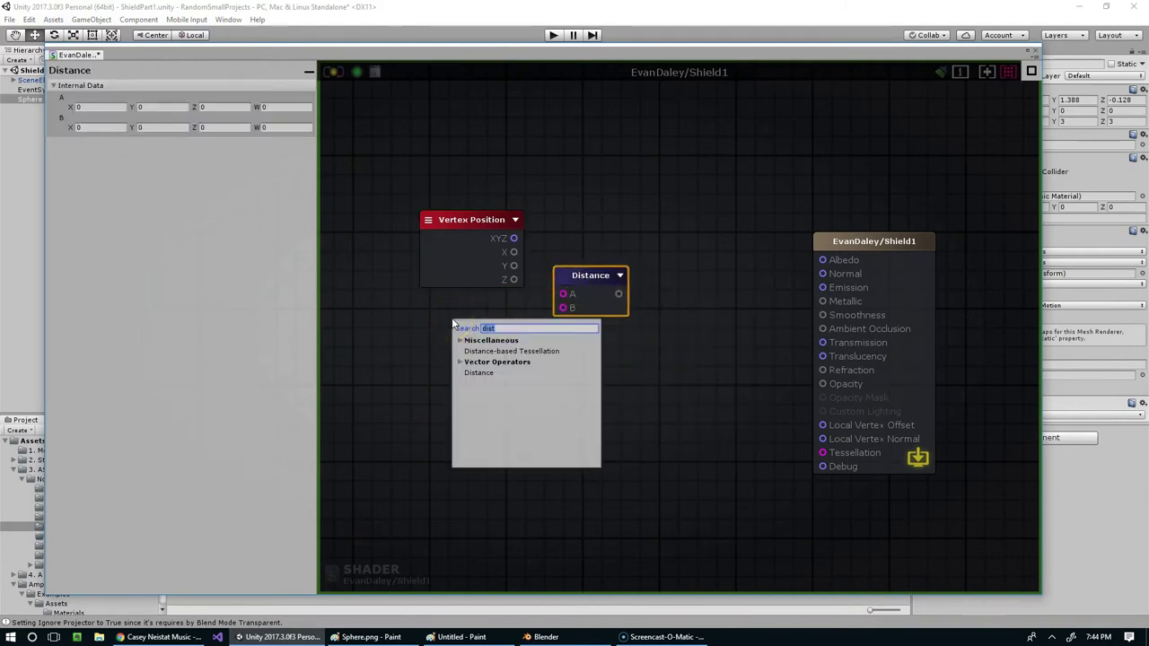
{"action": "type", "text": "vector"}
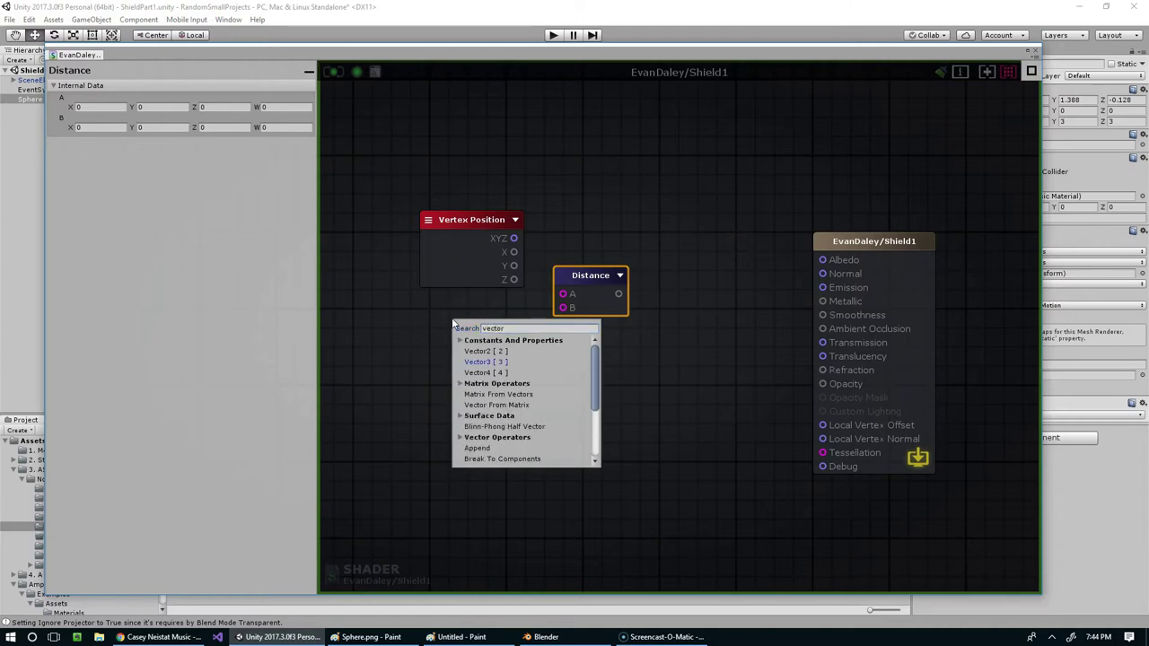
{"action": "key", "text": "Return"}
{"action": "left_click_drag", "start_coordinate": [470, 337], "coordinate": [563, 308]}
{"action": "left_click", "coordinate": [508, 308]}
Make the Vector3 node a Property named HitPosition and connect Vertex Position's XYZ output to the Distance node's A input
{"action": "left_click", "coordinate": [476, 325]}
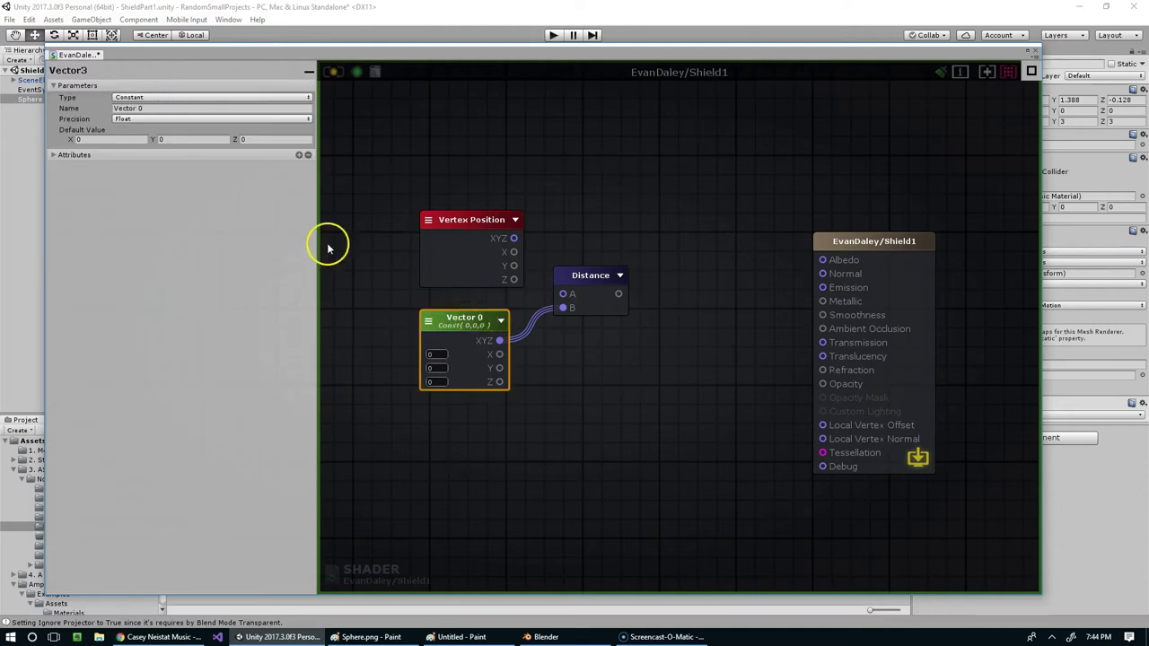
{"action": "left_click", "coordinate": [187, 100]}
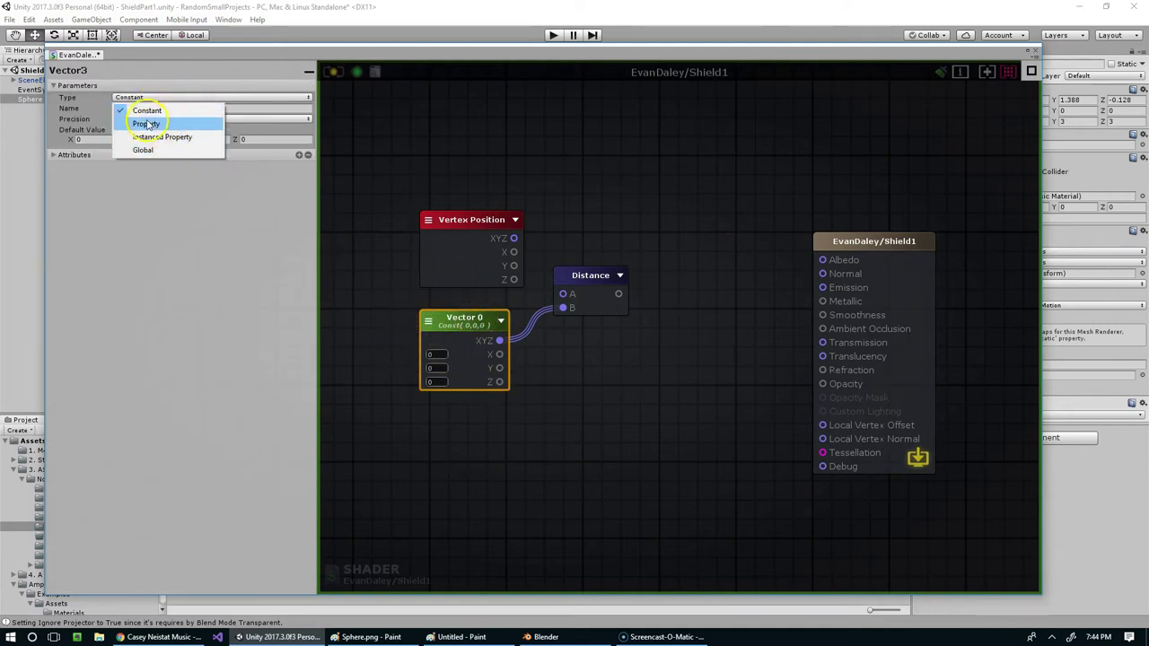
{"action": "left_click", "coordinate": [146, 123]}
{"action": "left_click_drag", "start_coordinate": [460, 220], "coordinate": [563, 293]}
{"action": "left_click", "coordinate": [461, 320]}
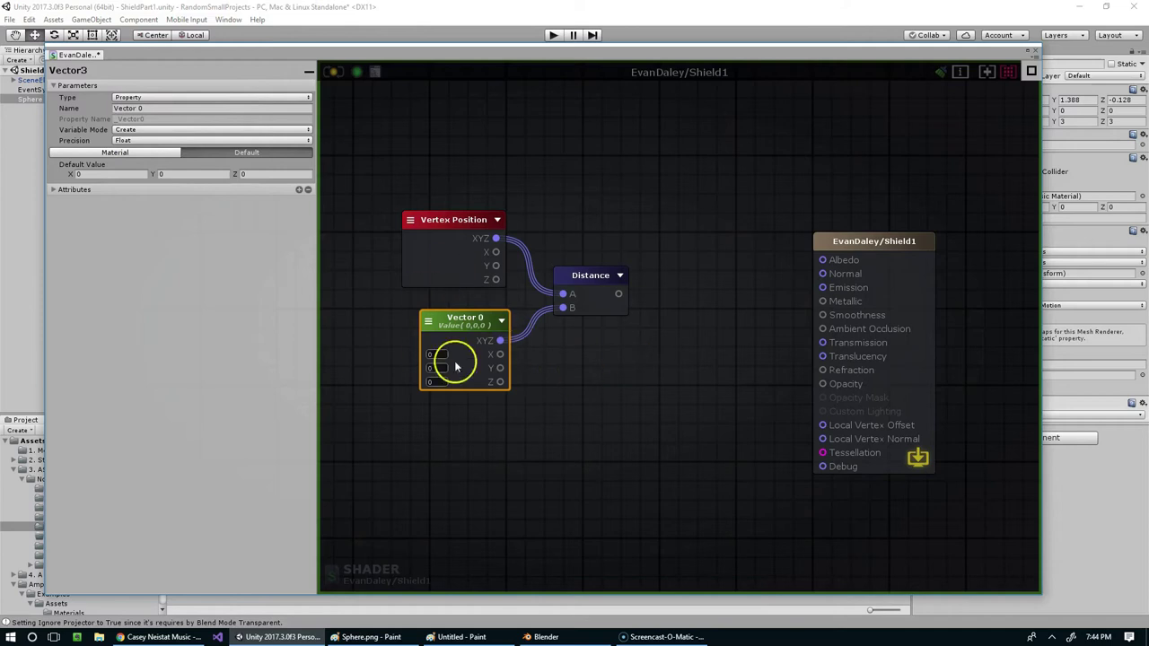
{"action": "left_click_drag", "start_coordinate": [464, 321], "coordinate": [449, 321]}
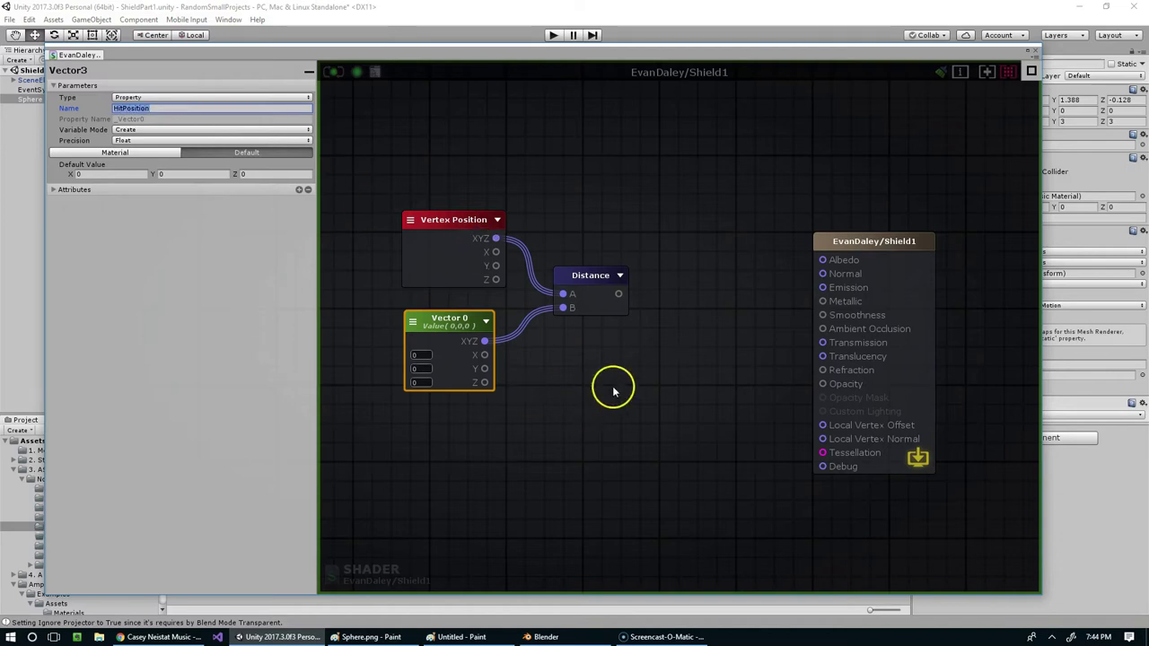
{"action": "right_click_drag", "start_coordinate": [610, 385], "coordinate": [623, 374]}
Add a Compare (A < B) node between the Distance node and the Shield1 output node
{"action": "right_click", "coordinate": [584, 386]}
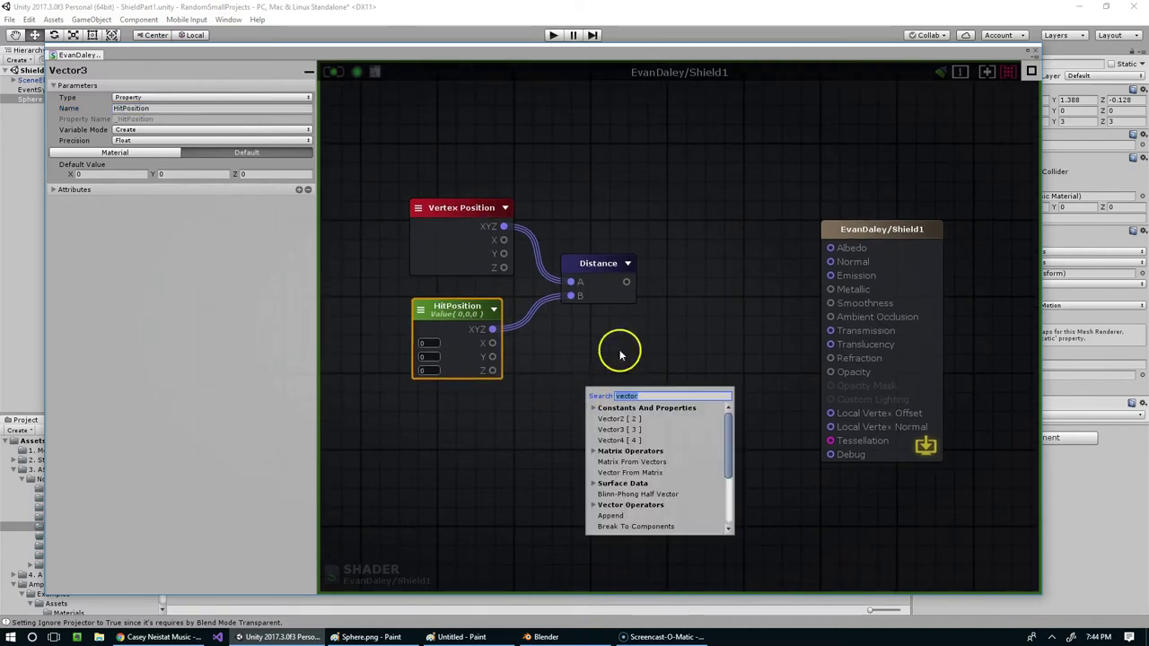
{"action": "right_click", "coordinate": [696, 254]}
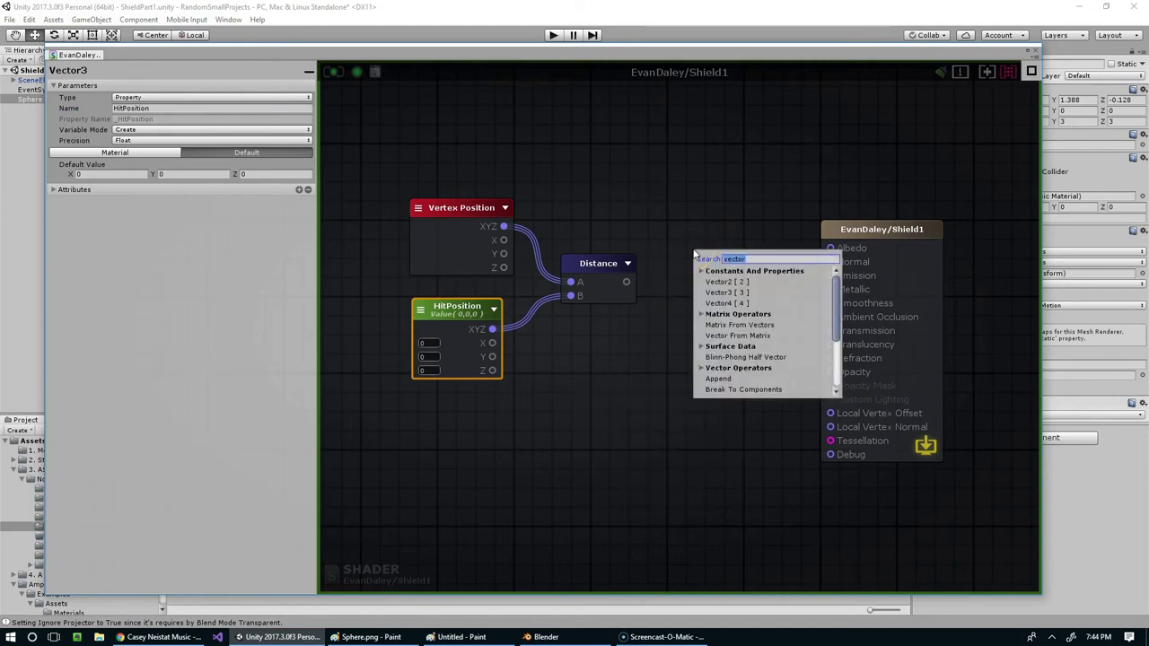
{"action": "type", "text": "compa"}
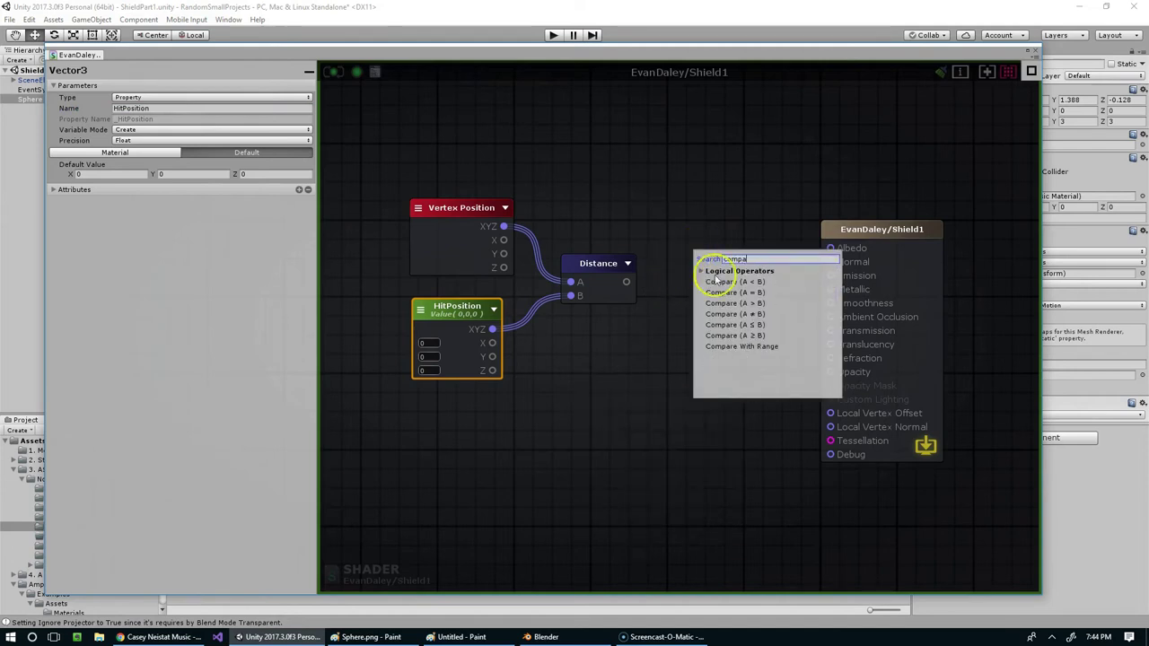
{"action": "left_click", "coordinate": [756, 282]}
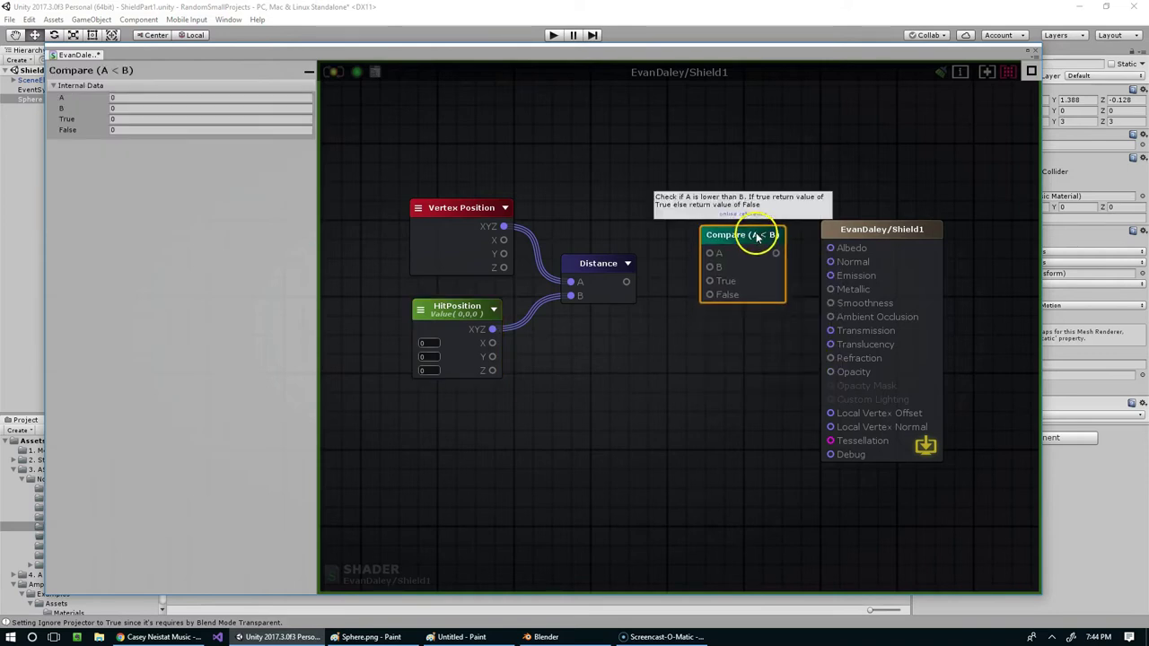
Add a Float node wired to the Compare node's B input, and connect the Distance output to its A input
{"action": "right_click", "coordinate": [527, 351]}
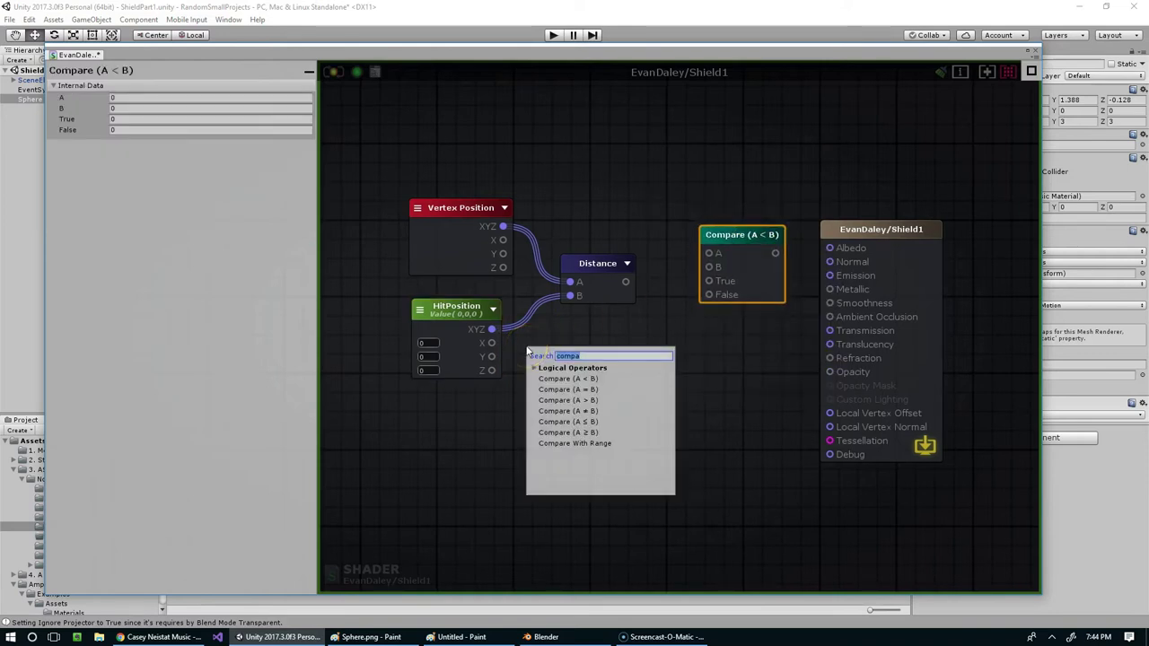
{"action": "type", "text": "float"}
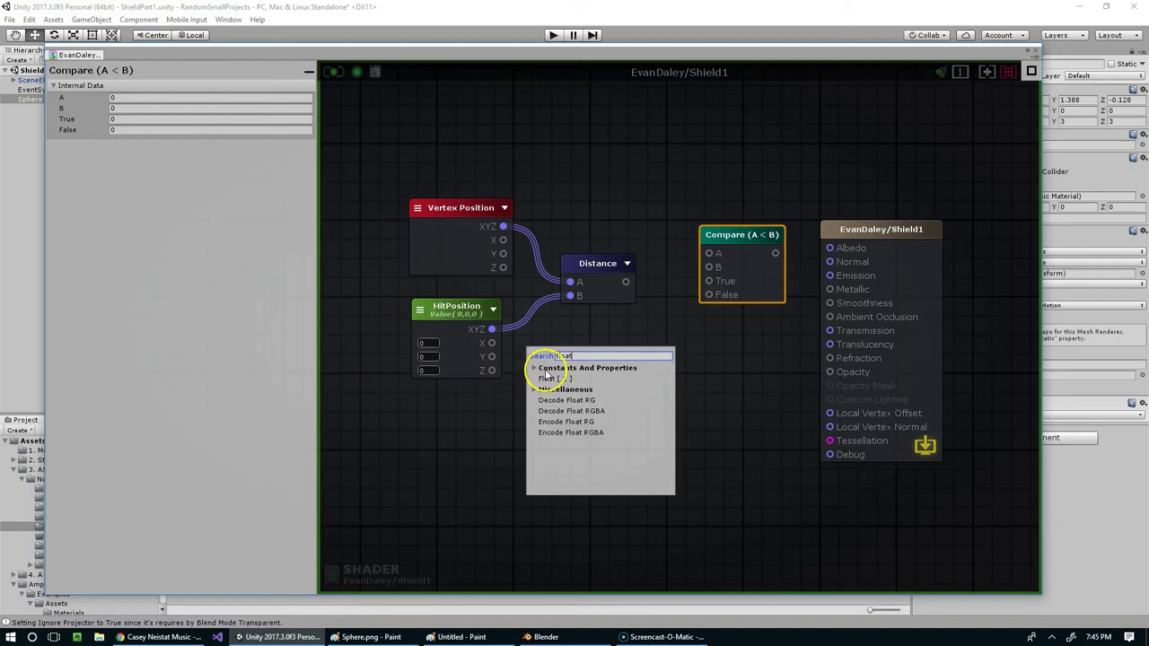
{"action": "left_click", "coordinate": [547, 378]}
{"action": "left_click_drag", "start_coordinate": [557, 372], "coordinate": [709, 266]}
{"action": "left_click_drag", "start_coordinate": [748, 227], "coordinate": [744, 249]}
{"action": "left_click_drag", "start_coordinate": [625, 282], "coordinate": [706, 274]}
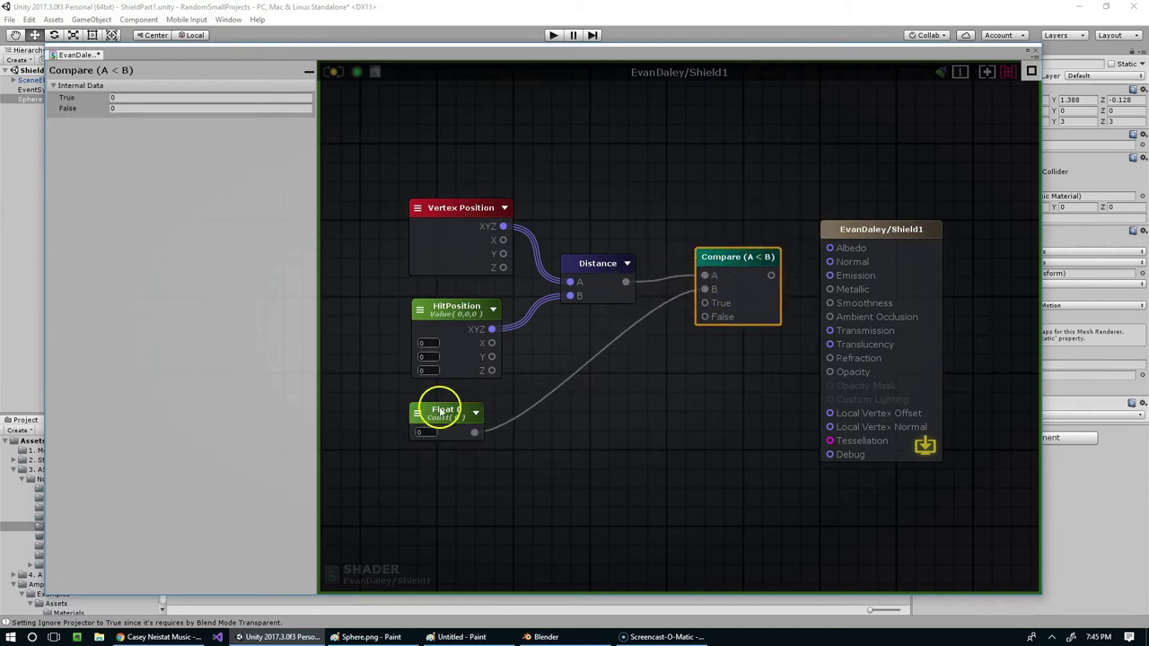
Rename the Float node feeding the Compare node as Hit Size
{"action": "left_click", "coordinate": [441, 412]}
{"action": "left_click", "coordinate": [144, 108]}
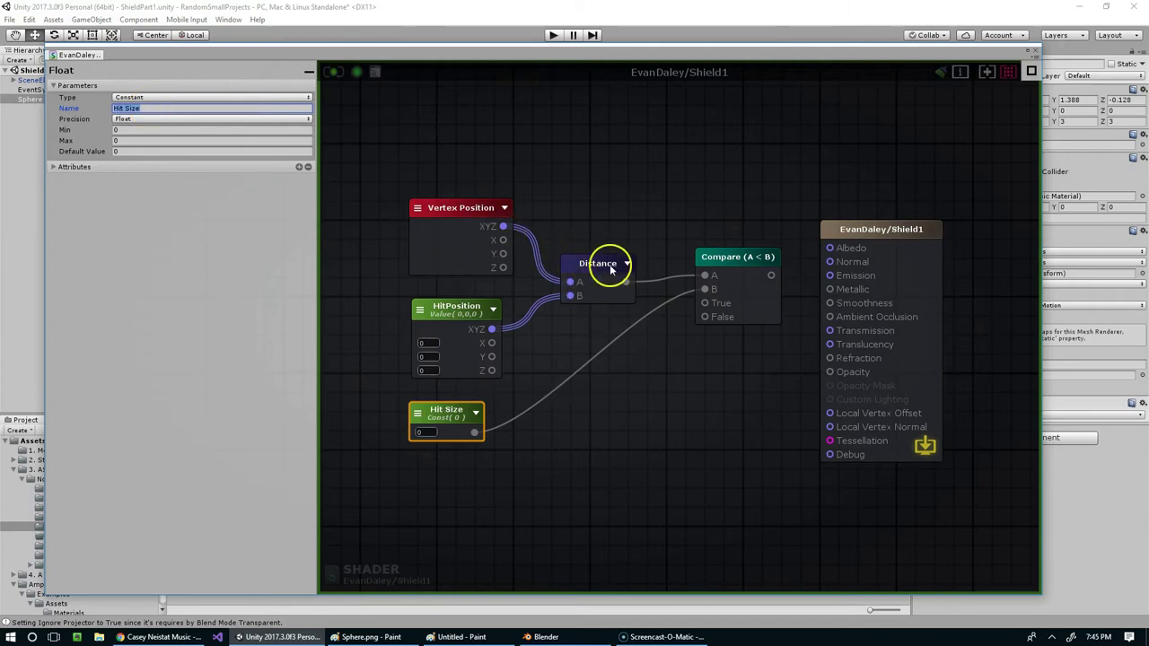
{"action": "left_click_drag", "start_coordinate": [551, 304], "coordinate": [569, 296]}
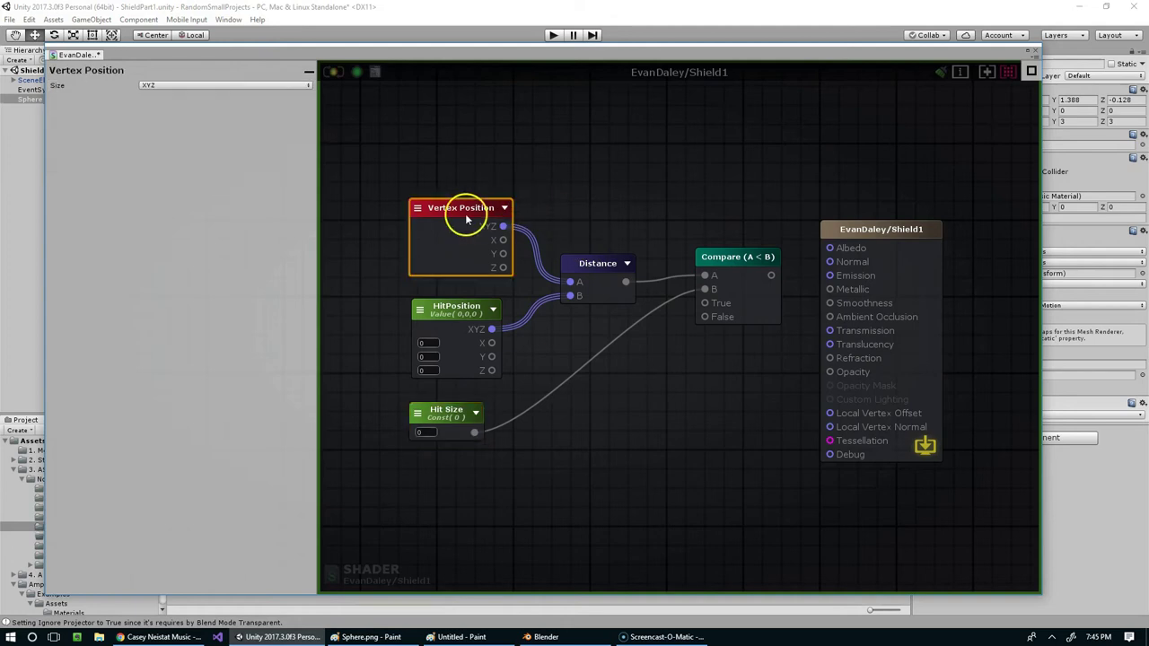
{"action": "left_click", "coordinate": [603, 269]}
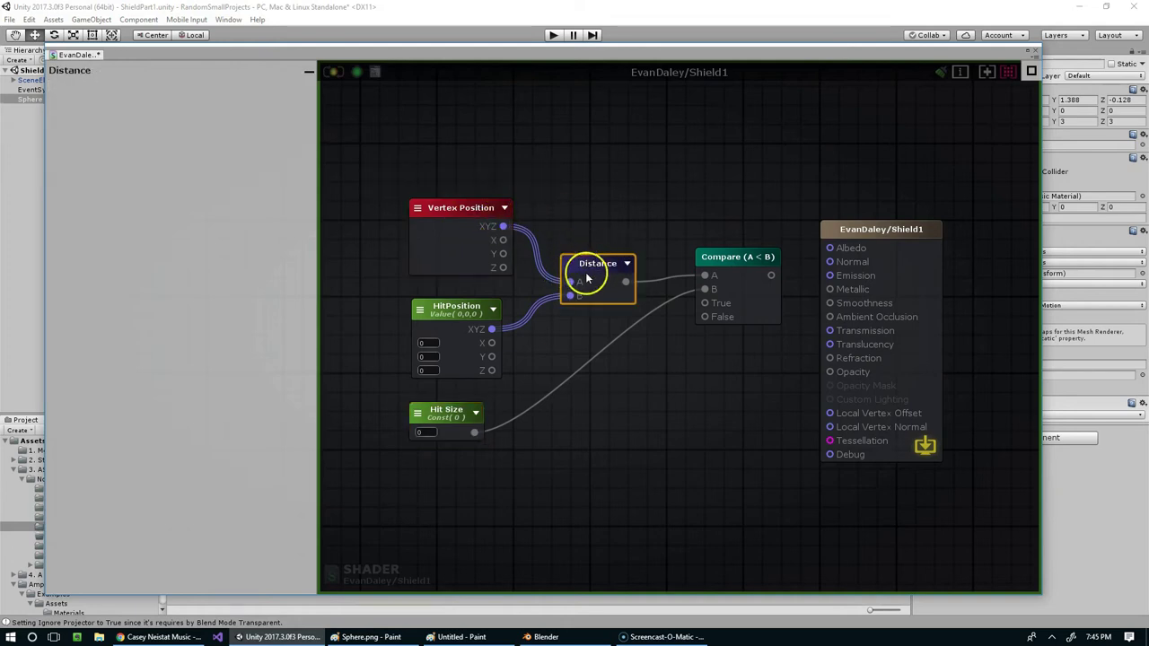
Switch to Sphere.png in Paint and draw straight lines between the hit point and nearby sphere points within the surrounding circle
{"action": "left_click_drag", "start_coordinate": [482, 47], "coordinate": [523, 56]}
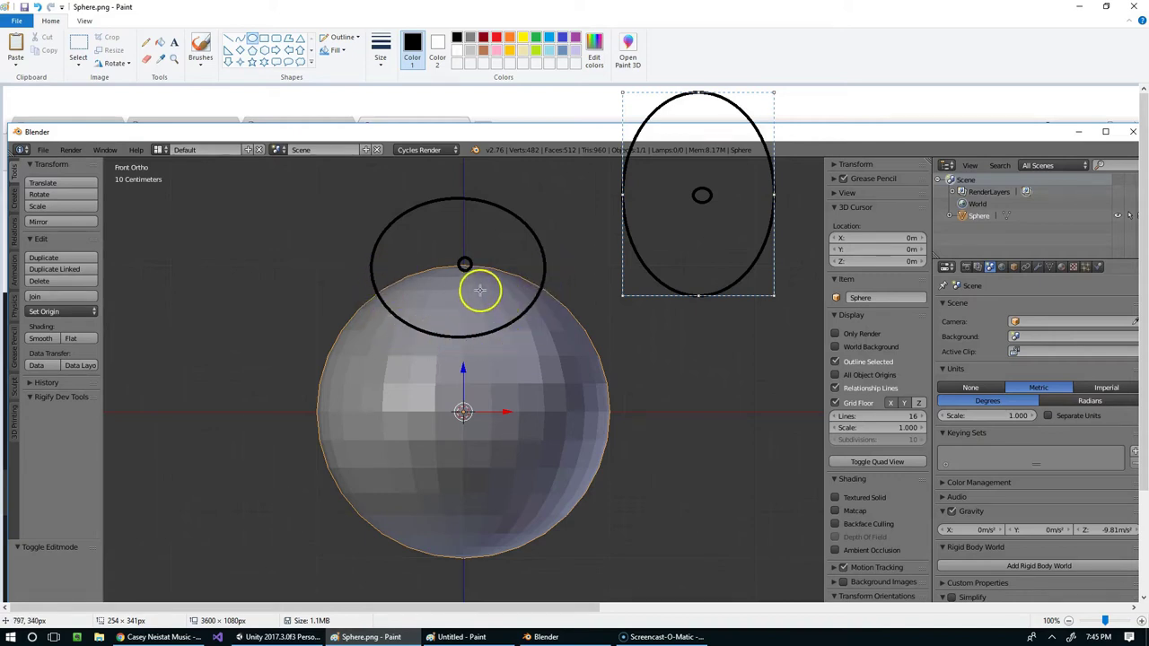
{"action": "left_click_drag", "start_coordinate": [481, 293], "coordinate": [463, 258]}
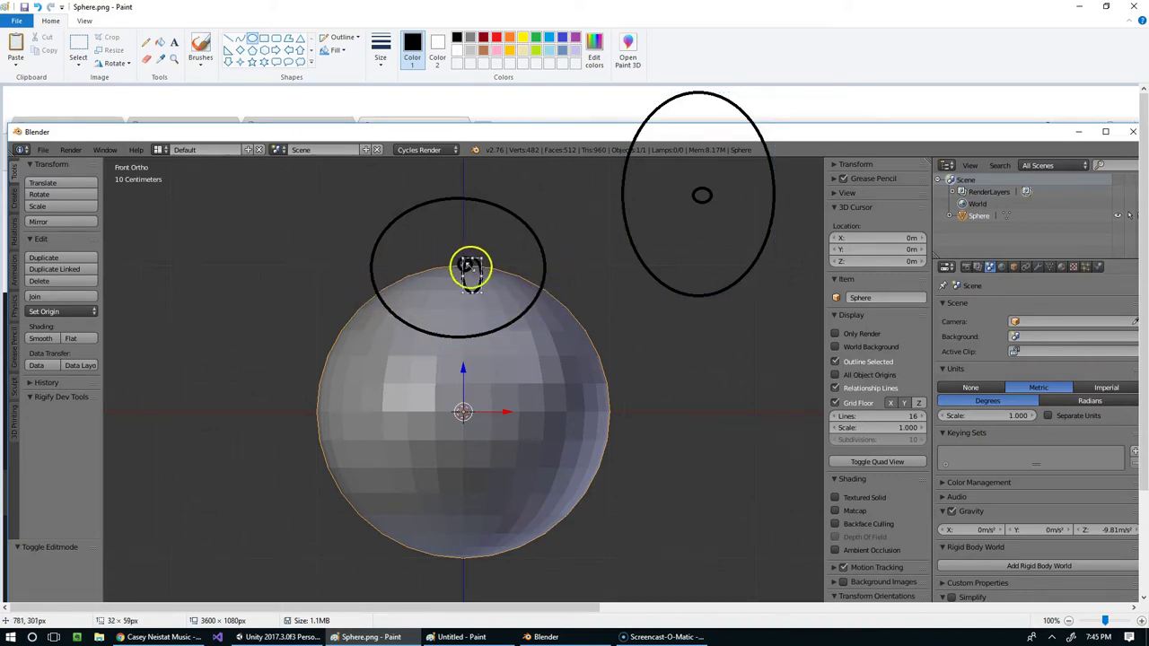
{"action": "key", "text": "ctrl+z"}
{"action": "left_click", "coordinate": [228, 40]}
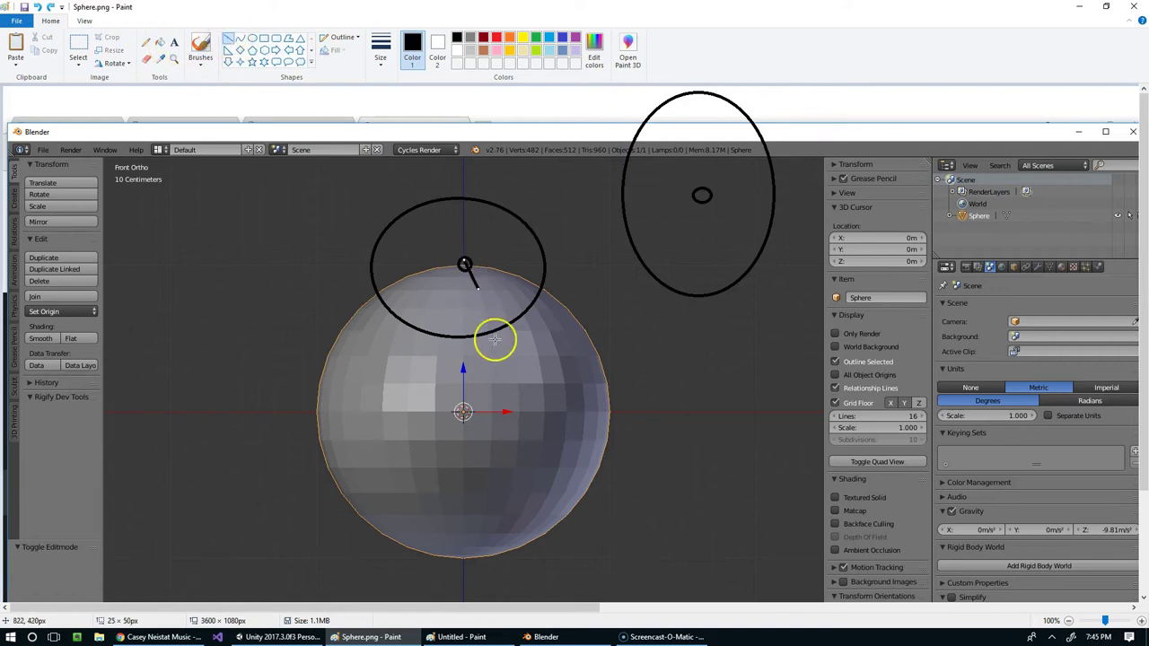
{"action": "left_click_drag", "start_coordinate": [460, 336], "coordinate": [464, 264]}
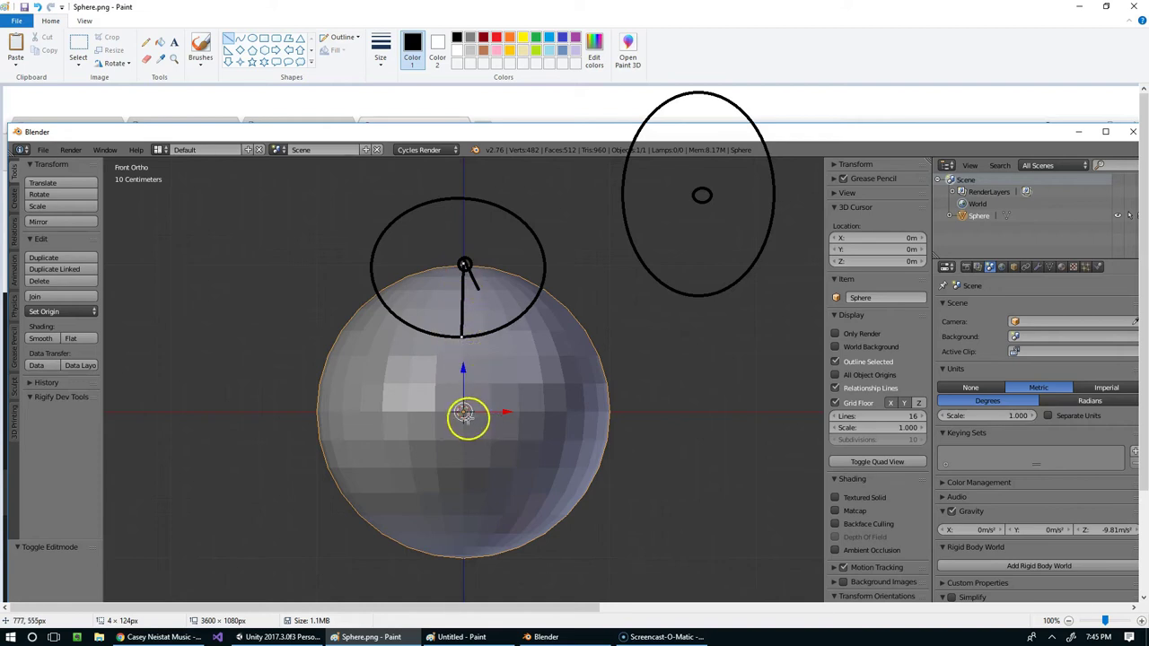
Draw lines from the sphere's center and lowest point up to the hit point, and undo them
{"action": "left_click_drag", "start_coordinate": [464, 413], "coordinate": [460, 258]}
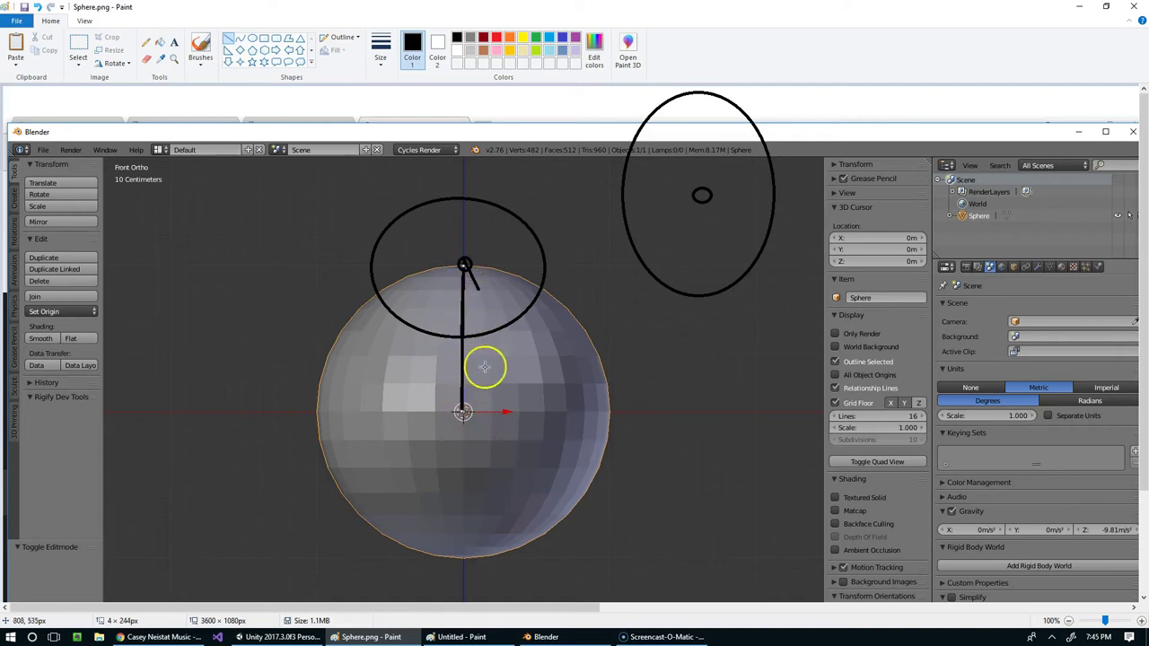
{"action": "left_click_drag", "start_coordinate": [463, 565], "coordinate": [462, 261]}
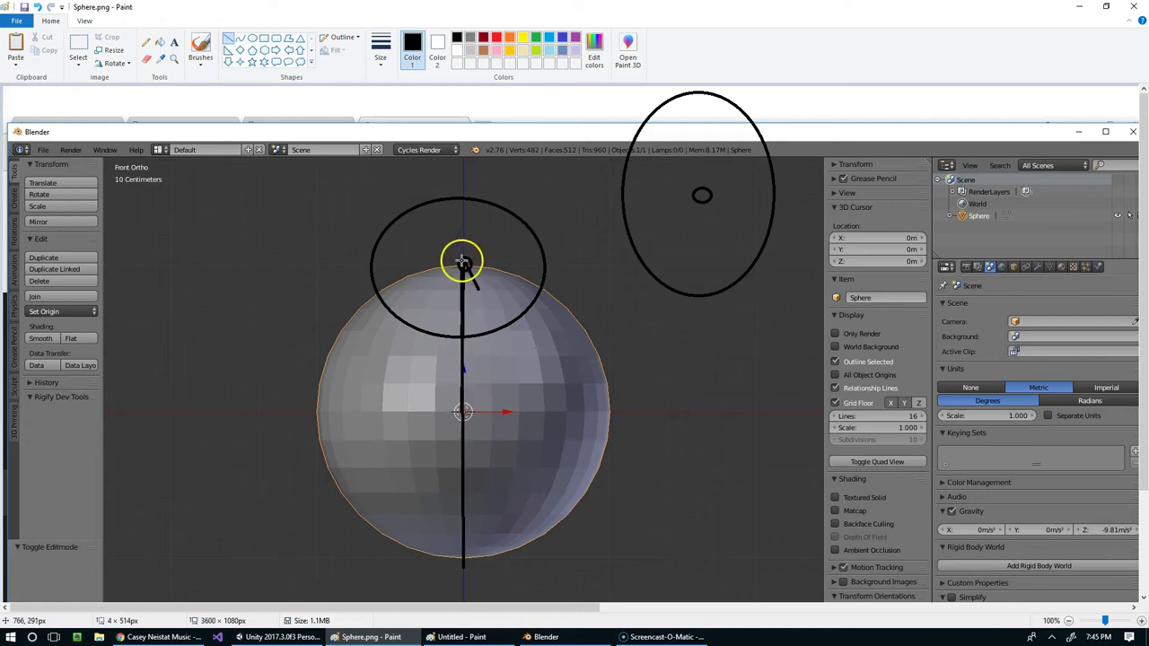
{"action": "key", "text": "ctrl+z"}
{"action": "key", "text": "ctrl+z"}
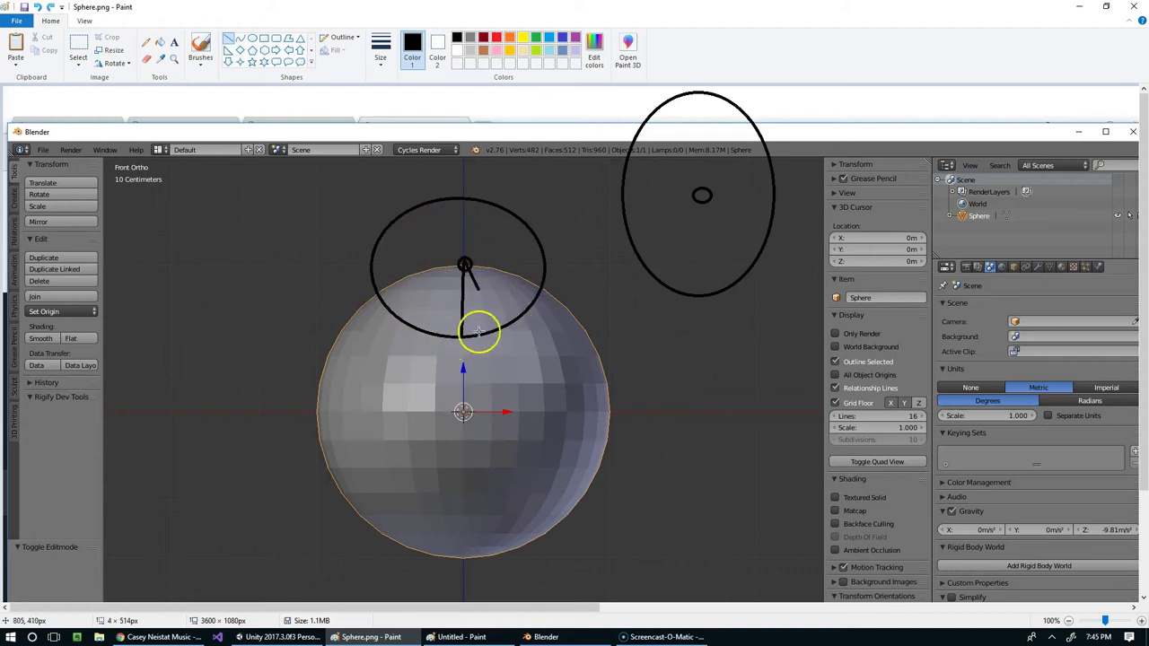
{"action": "left_click_drag", "start_coordinate": [464, 262], "coordinate": [540, 294]}
Switch back to Unity and move the input, Distance and Compare nodes farther away from the Shield1 output node
{"action": "left_click", "coordinate": [542, 636]}
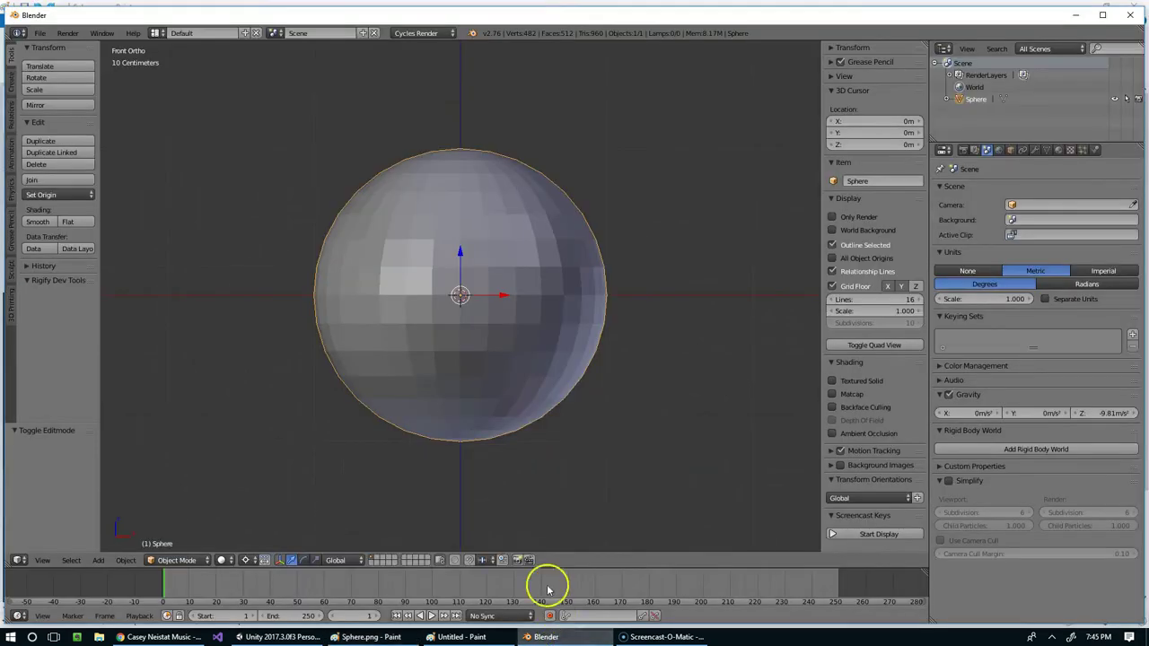
{"action": "left_click", "coordinate": [268, 636]}
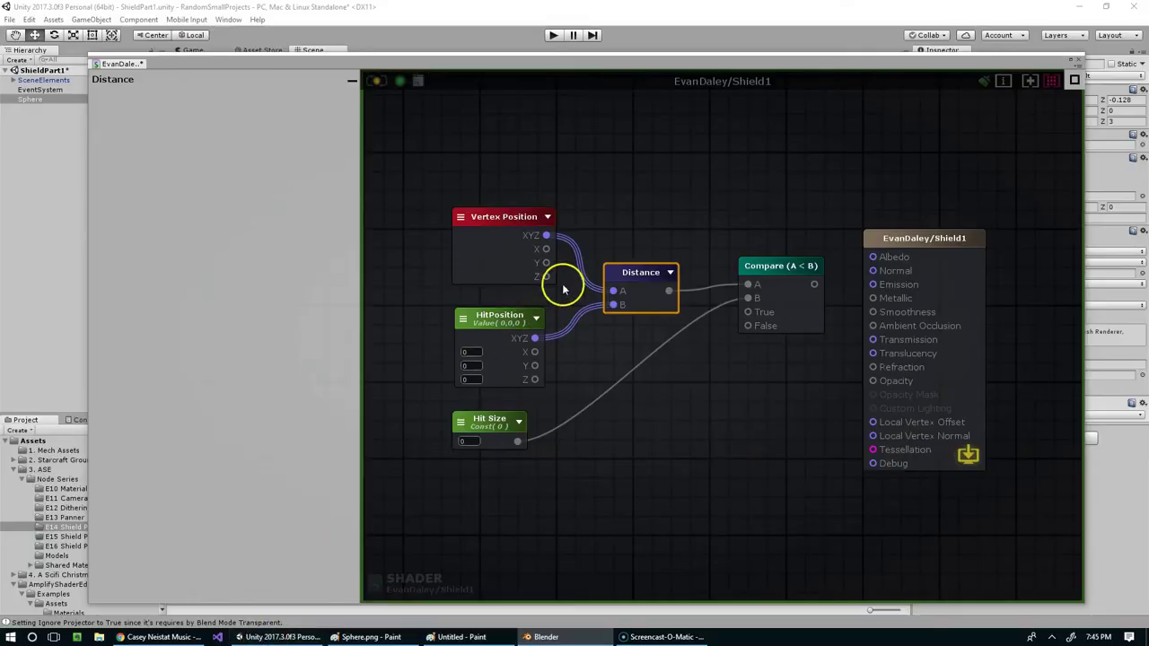
{"action": "left_click_drag", "start_coordinate": [486, 434], "coordinate": [498, 430]}
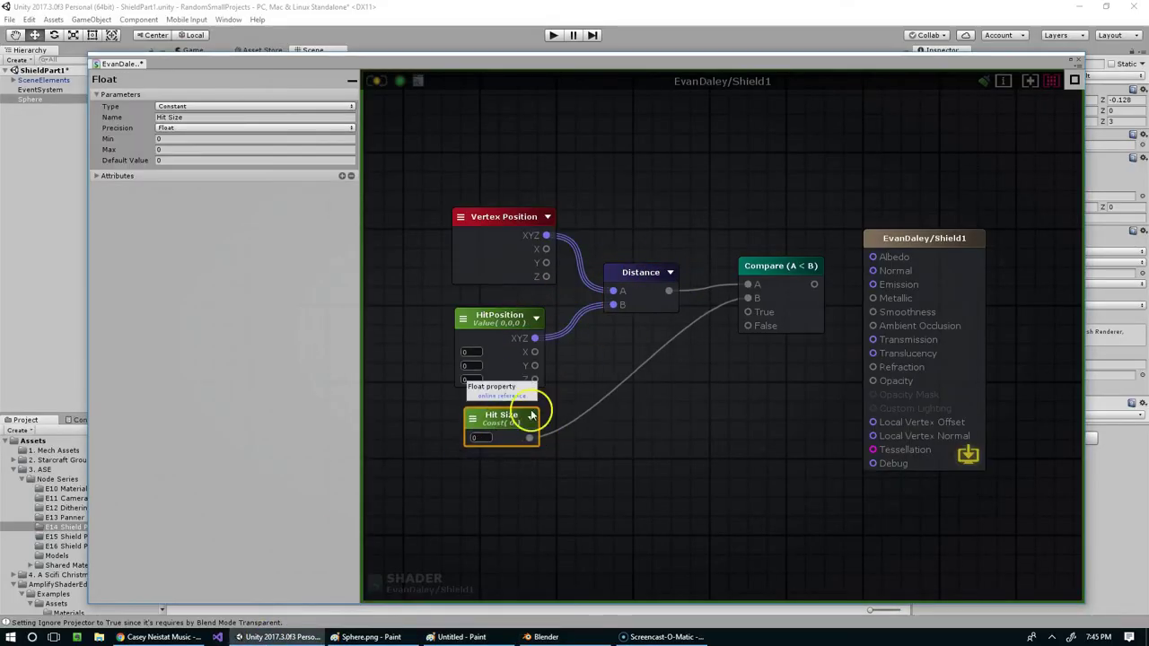
{"action": "left_click_drag", "start_coordinate": [377, 193], "coordinate": [830, 480]}
{"action": "left_click_drag", "start_coordinate": [795, 282], "coordinate": [689, 243]}
{"action": "left_click", "coordinate": [727, 342]}
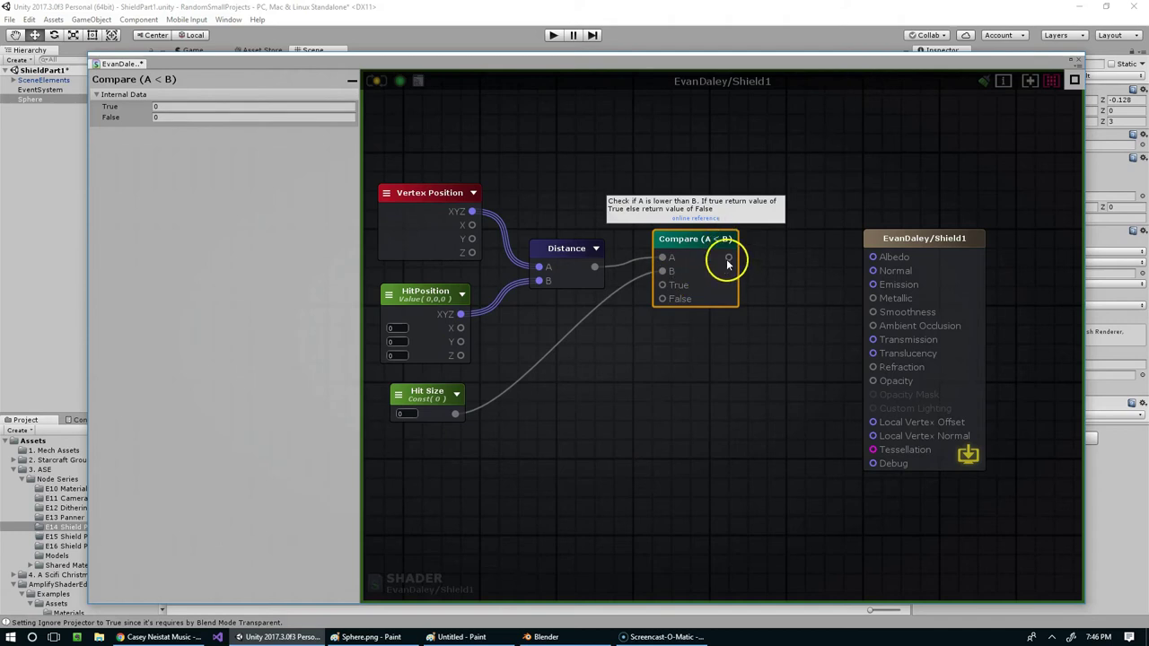
{"action": "mouse_move", "coordinate": [692, 241]}
{"action": "left_mouse_down"}
{"action": "mouse_move", "coordinate": [705, 248]}
{"action": "mouse_move", "coordinate": [689, 250]}
{"action": "left_mouse_up"}
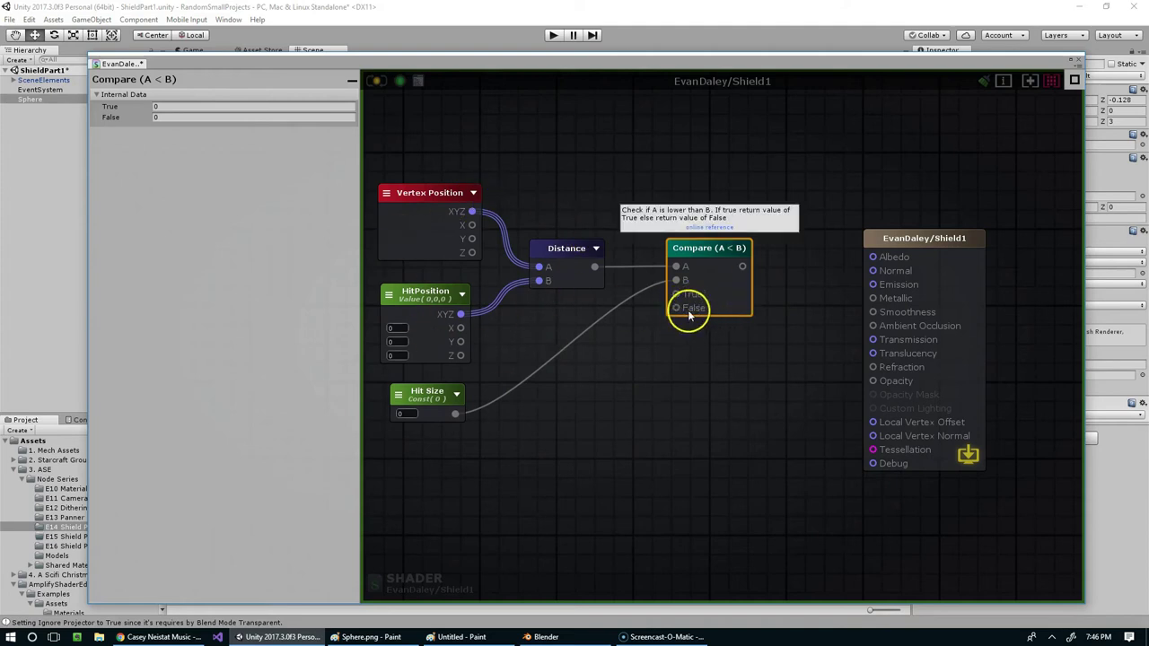
Add two Color nodes below the Distance and Compare nodes, one beneath the other
{"action": "right_click", "coordinate": [584, 380]}
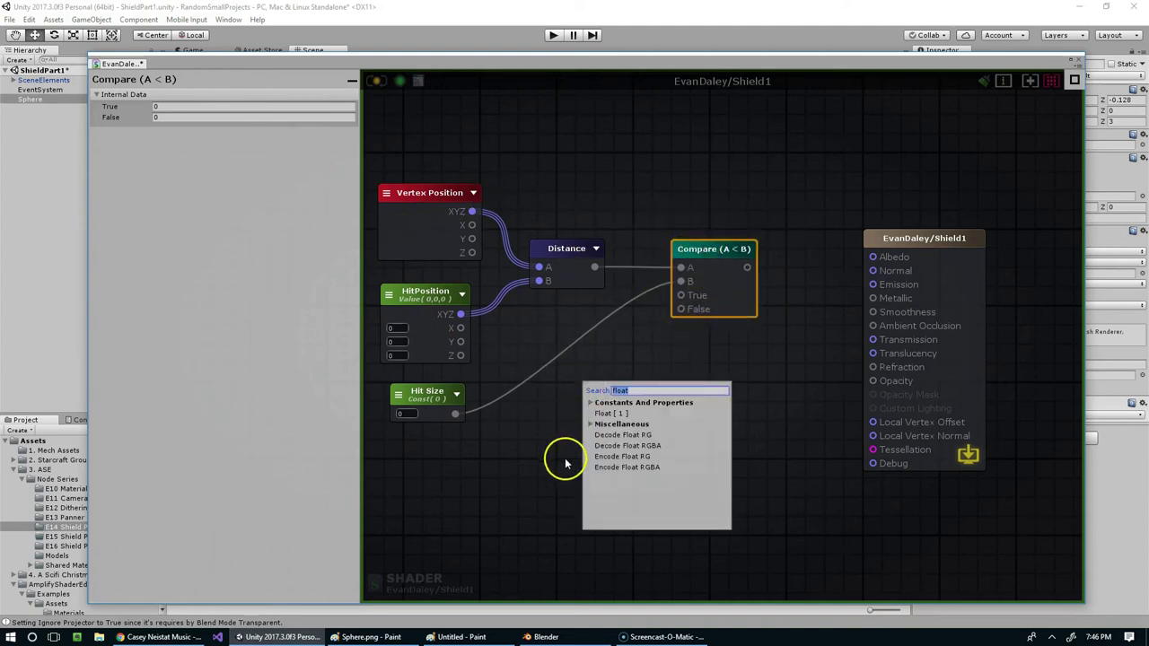
{"action": "left_click", "coordinate": [549, 433]}
{"action": "key", "text": "5"}
{"action": "left_click", "coordinate": [544, 403]}
{"action": "left_click_drag", "start_coordinate": [598, 414], "coordinate": [566, 415]}
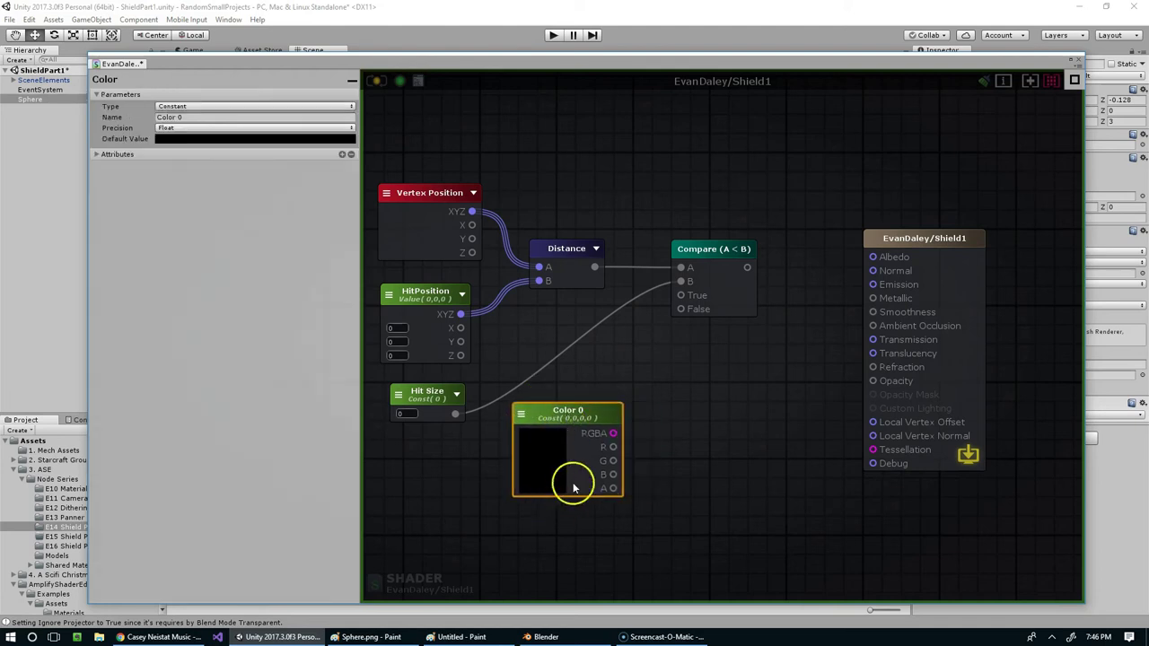
{"action": "key", "text": "5"}
{"action": "left_click", "coordinate": [531, 518]}
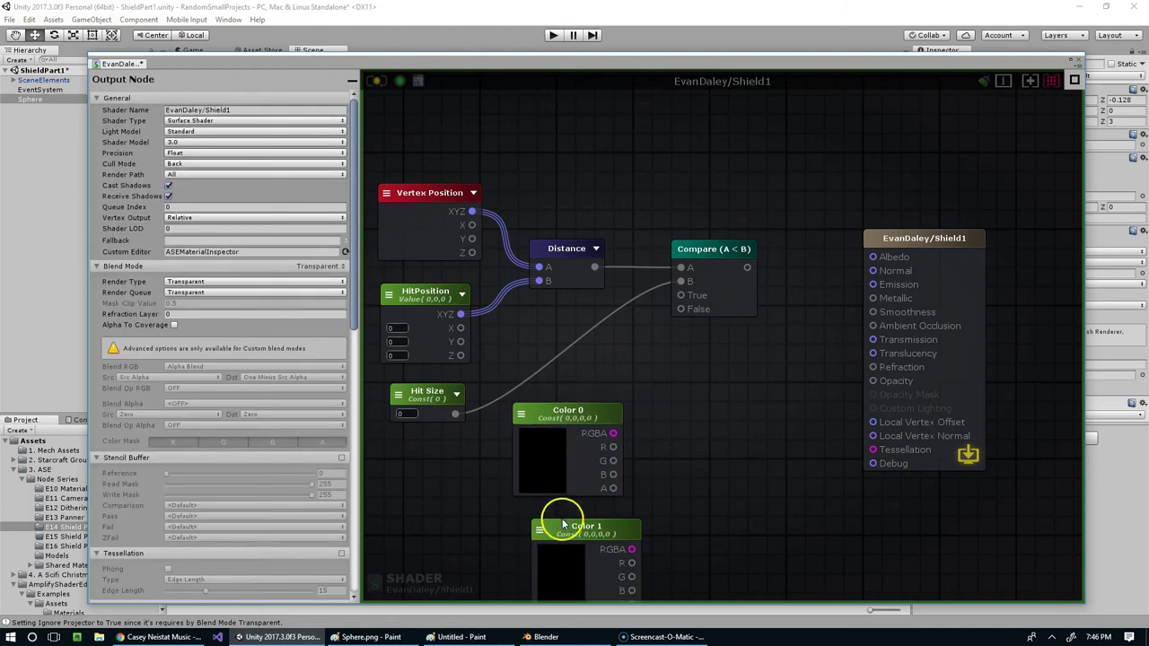
{"action": "left_click_drag", "start_coordinate": [575, 531], "coordinate": [585, 533]}
Connect the upper Color node's RGBA output to Compare's True input and the lower one's RGBA output to False
{"action": "left_click_drag", "start_coordinate": [614, 433], "coordinate": [680, 296]}
{"action": "left_click_drag", "start_coordinate": [643, 549], "coordinate": [684, 303]}
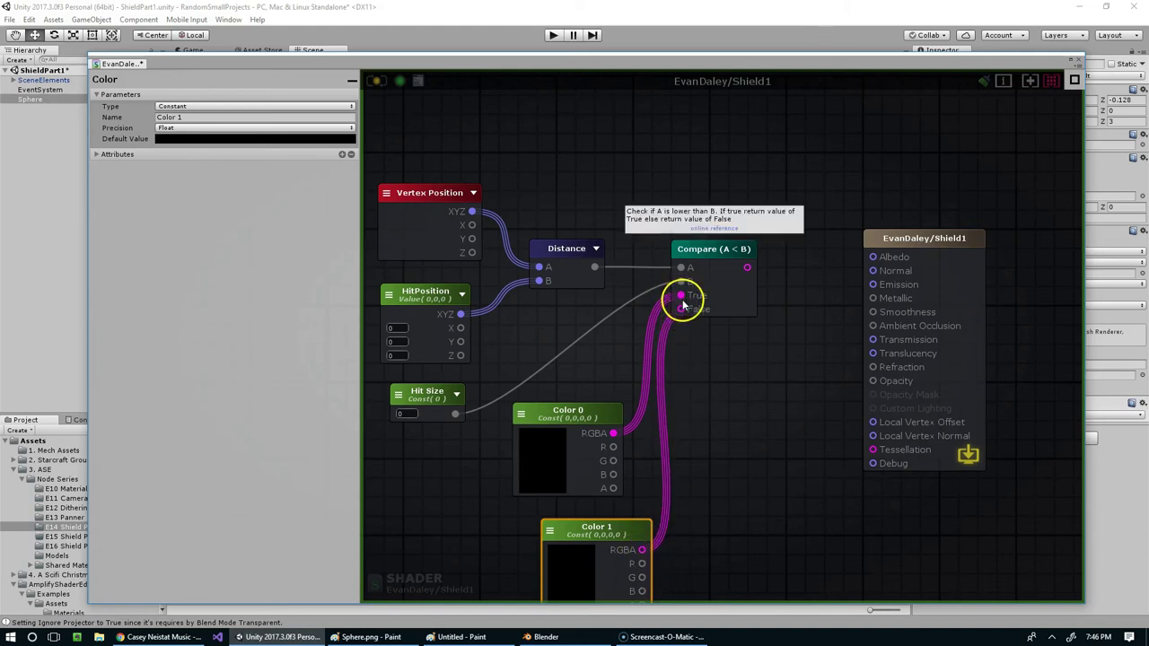
{"action": "left_click", "coordinate": [579, 411]}
{"action": "left_click_drag", "start_coordinate": [579, 411], "coordinate": [573, 420]}
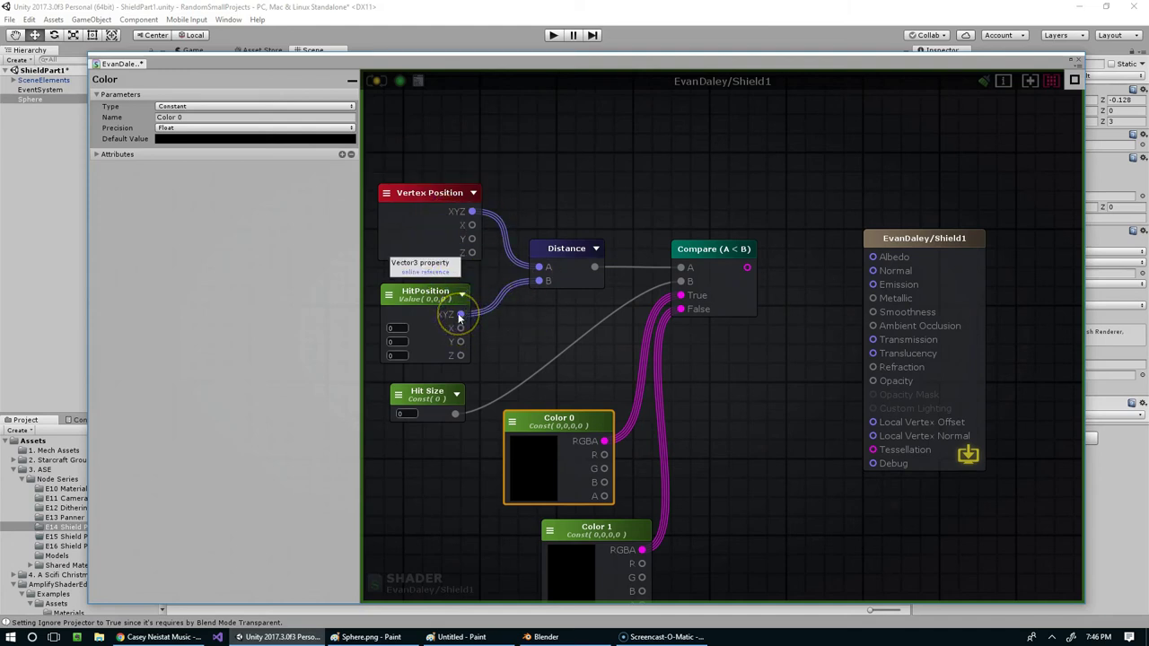
Set the Hit Size node's value to 0.5
{"action": "left_click", "coordinate": [410, 413]}
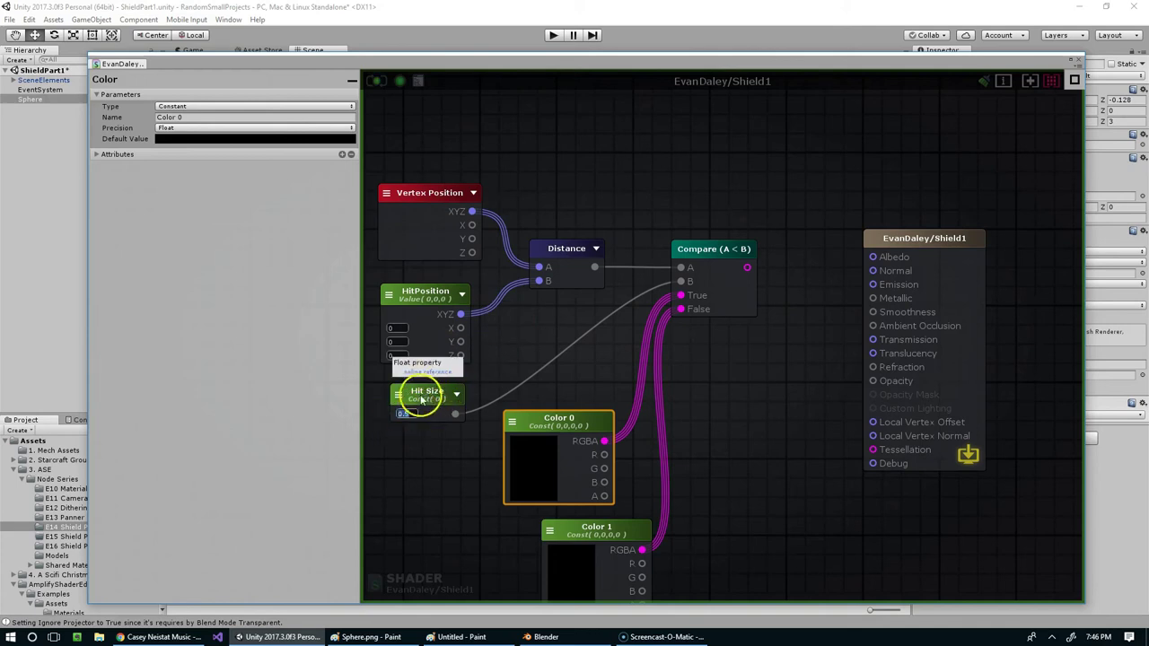
{"action": "left_click", "coordinate": [428, 401]}
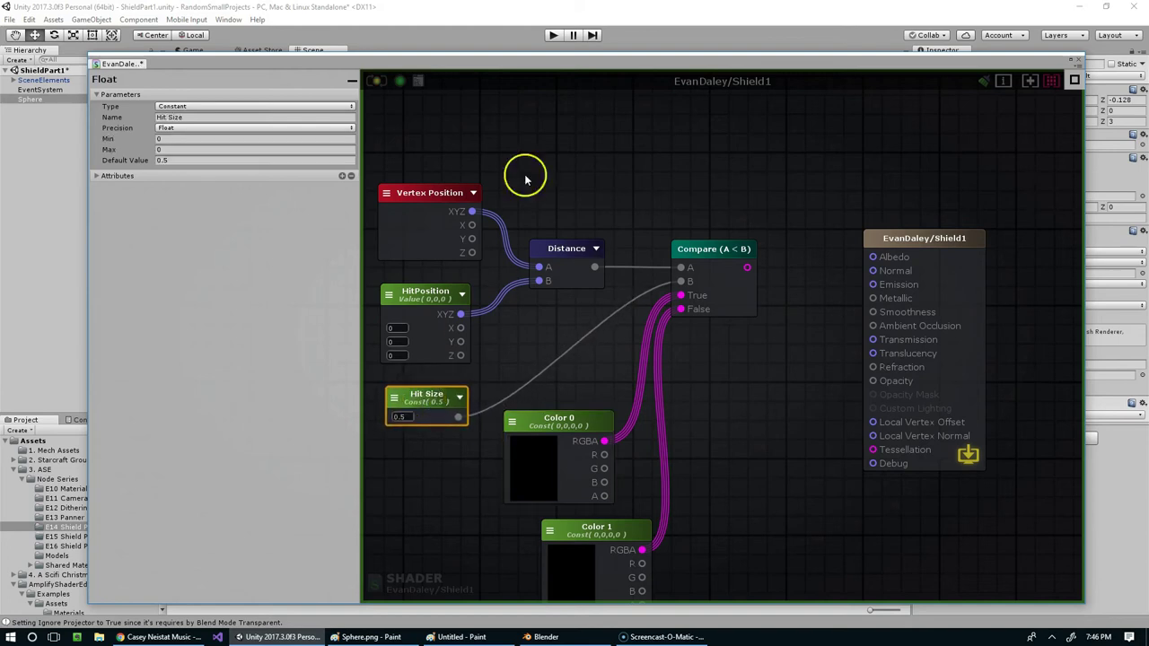
In the Sphere.png drawing in Paint, draw two crossing lines through the circle around the hit point, and undo them
{"action": "left_click", "coordinate": [370, 636]}
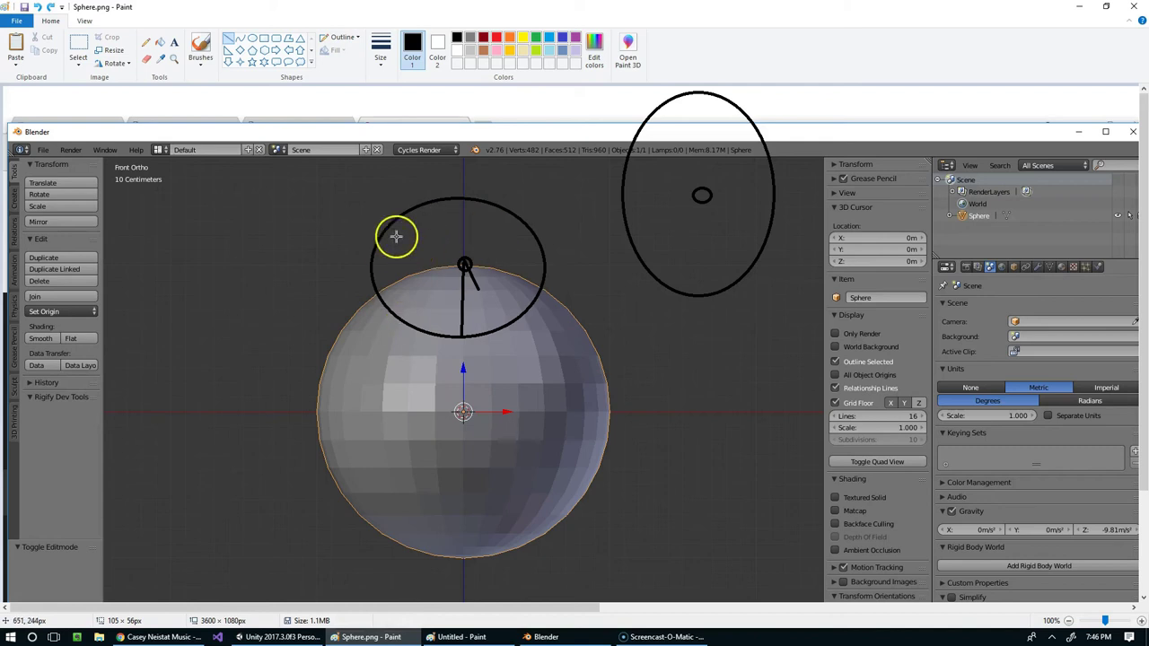
{"action": "left_click_drag", "start_coordinate": [380, 211], "coordinate": [509, 319]}
{"action": "left_click_drag", "start_coordinate": [397, 319], "coordinate": [551, 219]}
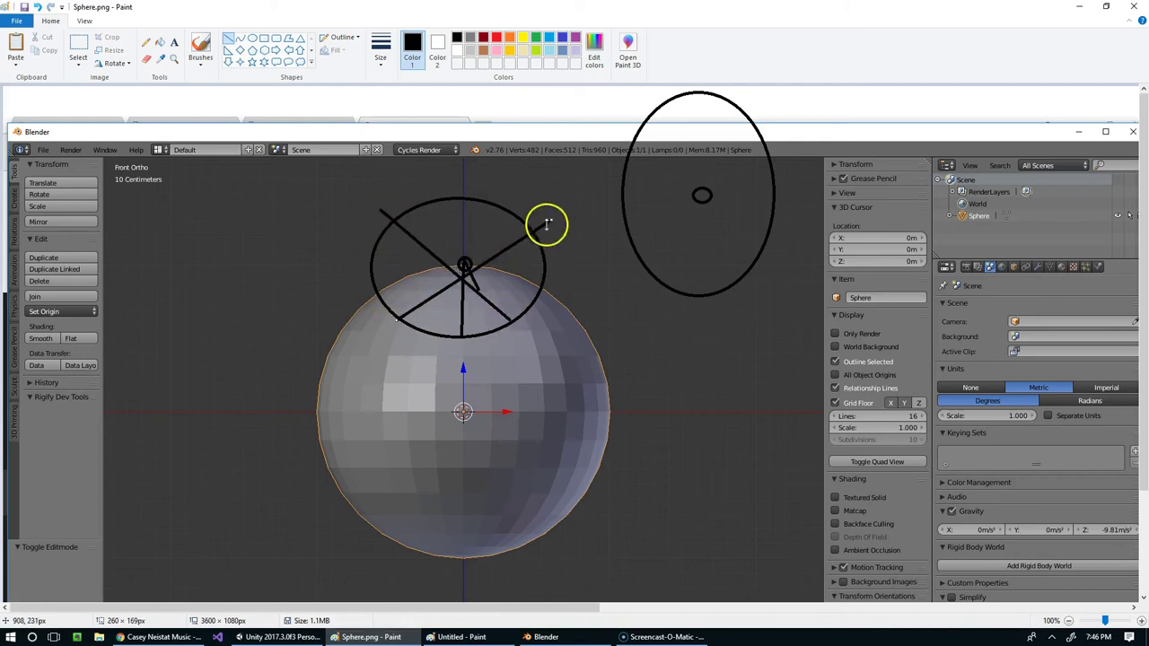
{"action": "key", "text": "ctrl+z"}
{"action": "key", "text": "ctrl+z"}
Return to the Unity shader graph and set the Color 0 node to red with R 240, G 0 and B 0
{"action": "left_click", "coordinate": [274, 637]}
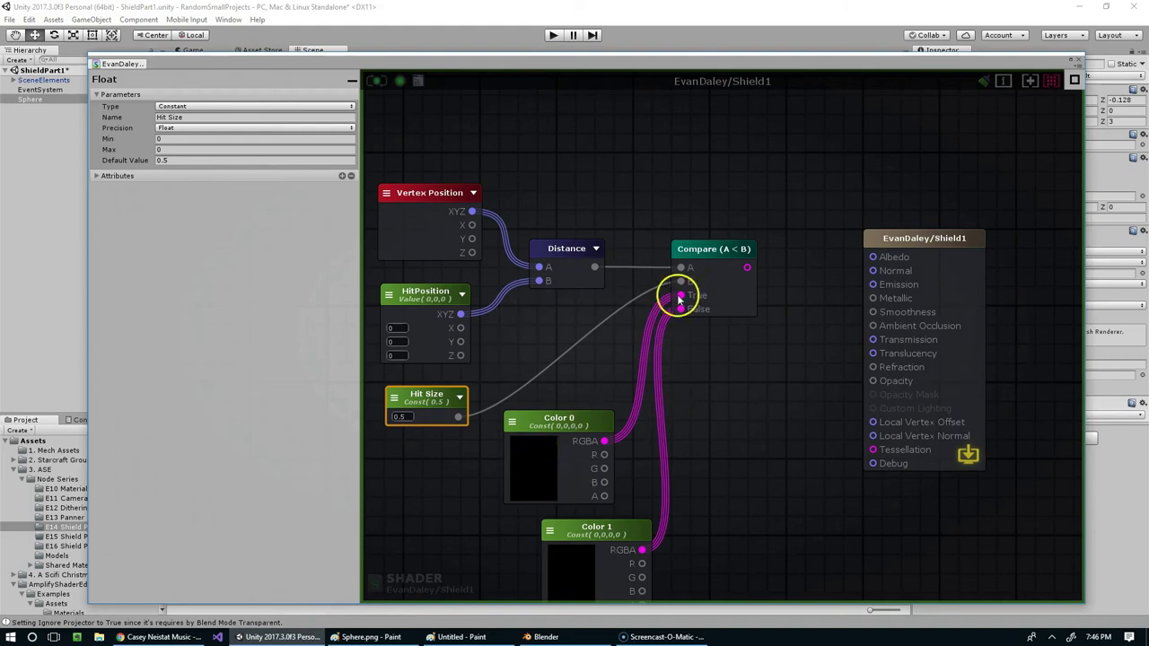
{"action": "left_click", "coordinate": [543, 442]}
{"action": "left_click", "coordinate": [934, 309]}
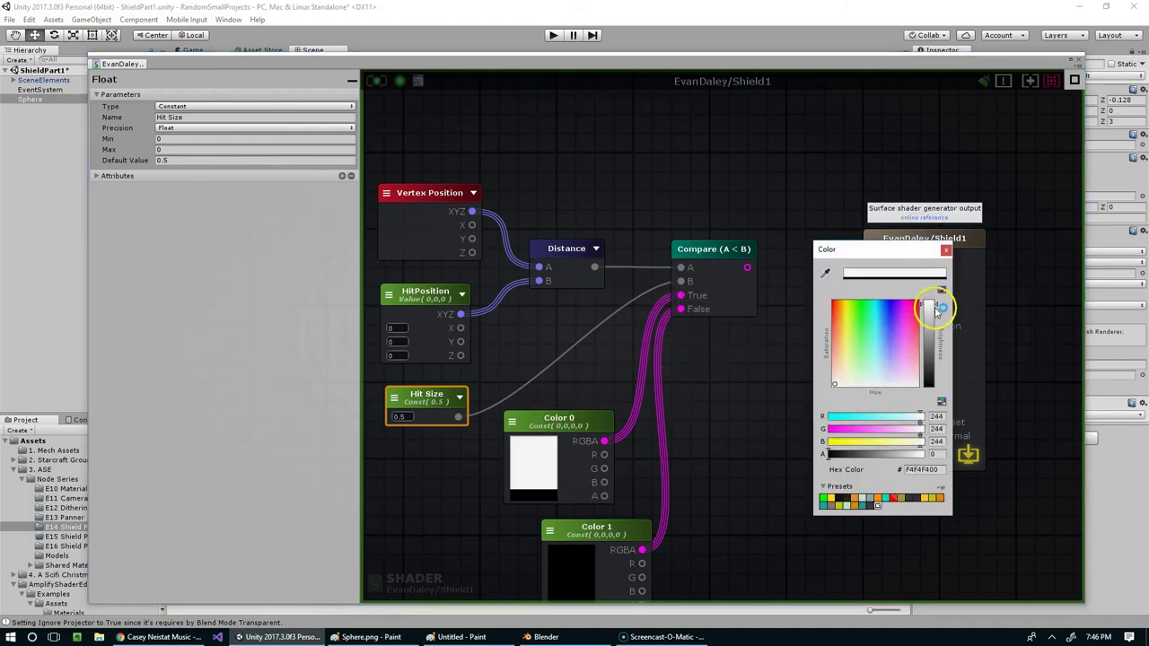
{"action": "left_click_drag", "start_coordinate": [935, 310], "coordinate": [928, 307]}
{"action": "left_click_drag", "start_coordinate": [853, 314], "coordinate": [818, 300]}
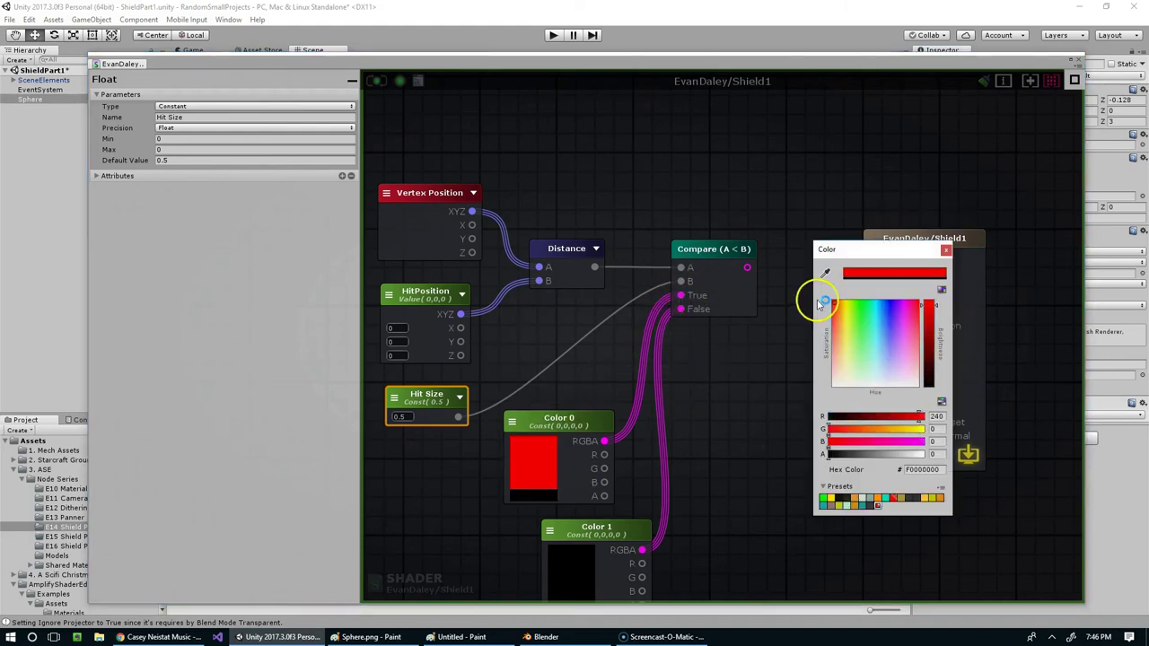
{"action": "left_click", "coordinate": [947, 250]}
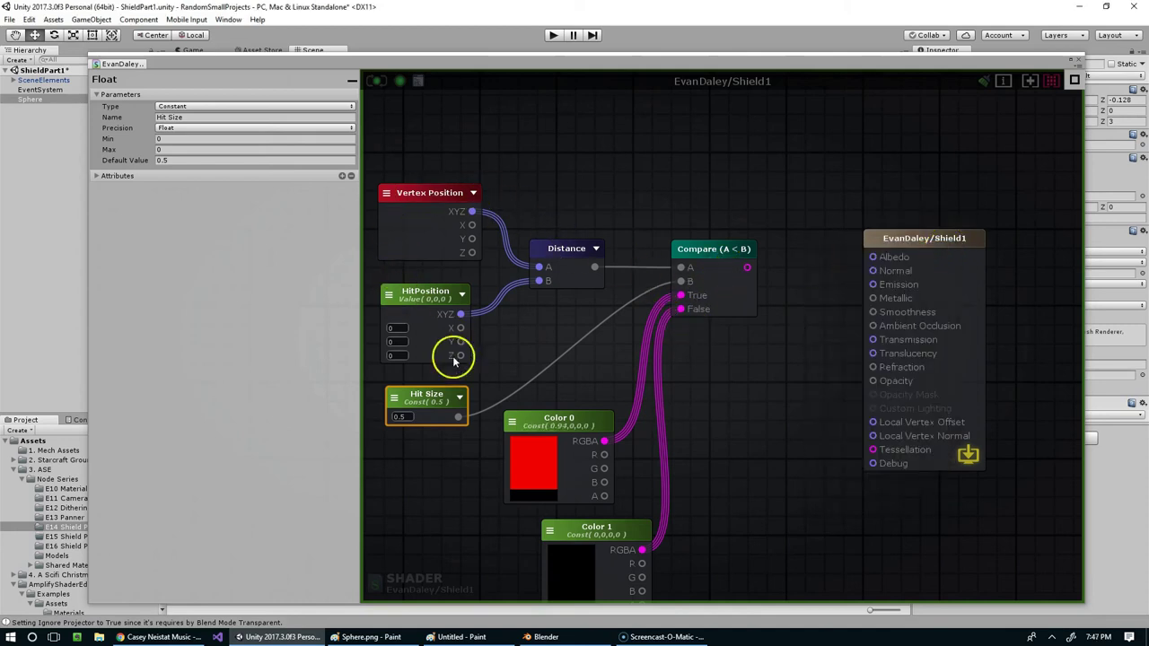
In the Sphere.png drawing in Paint, mark the sphere area outside the hit circle with lines, and undo them
{"action": "left_click", "coordinate": [371, 636]}
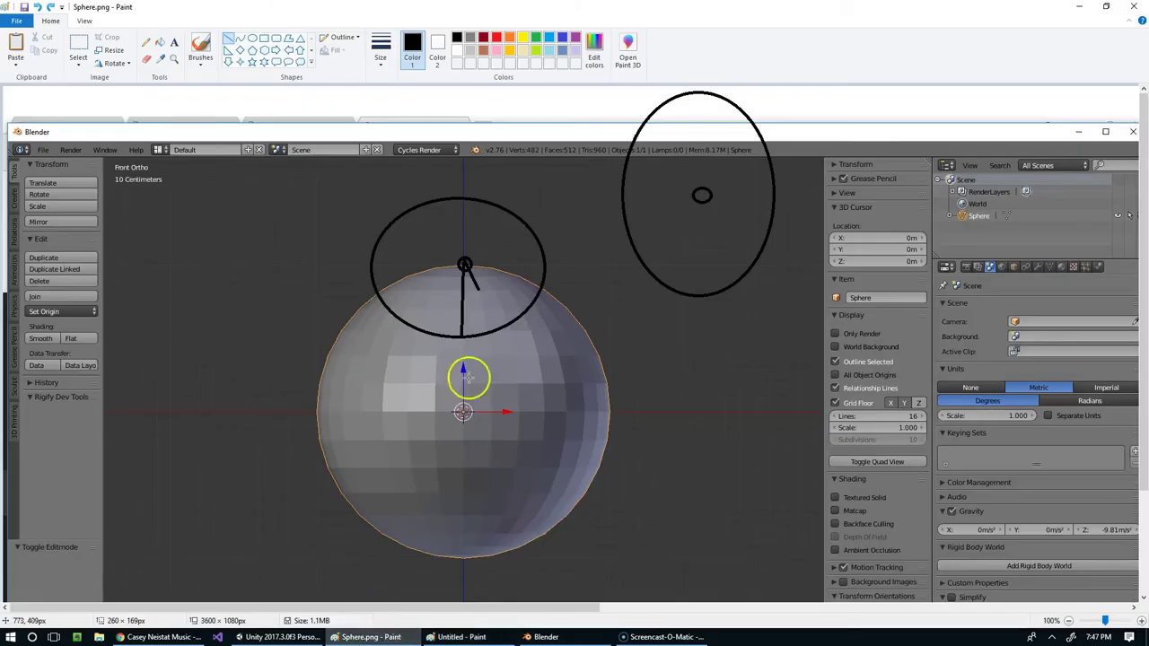
{"action": "mouse_move", "coordinate": [356, 298]}
{"action": "left_mouse_down"}
{"action": "mouse_move", "coordinate": [380, 372]}
{"action": "mouse_move", "coordinate": [503, 427]}
{"action": "mouse_move", "coordinate": [441, 355]}
{"action": "mouse_move", "coordinate": [589, 290]}
{"action": "left_mouse_up"}
{"action": "key", "text": "ctrl+z"}
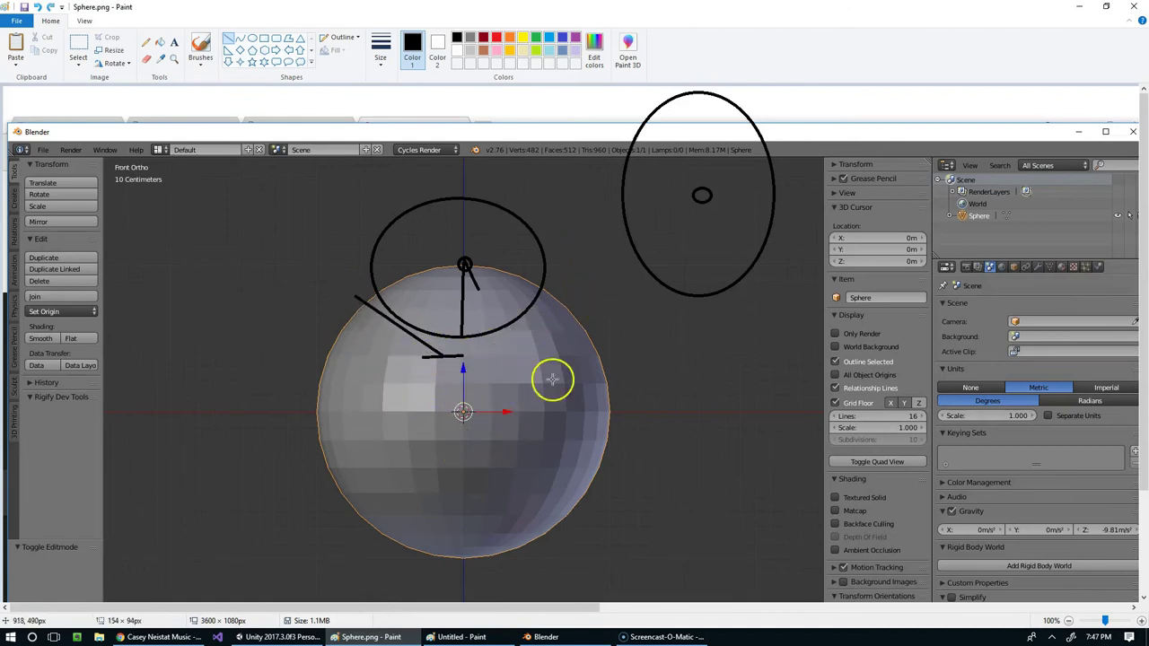
{"action": "key", "text": "ctrl+z"}
{"action": "key", "text": "ctrl+z"}
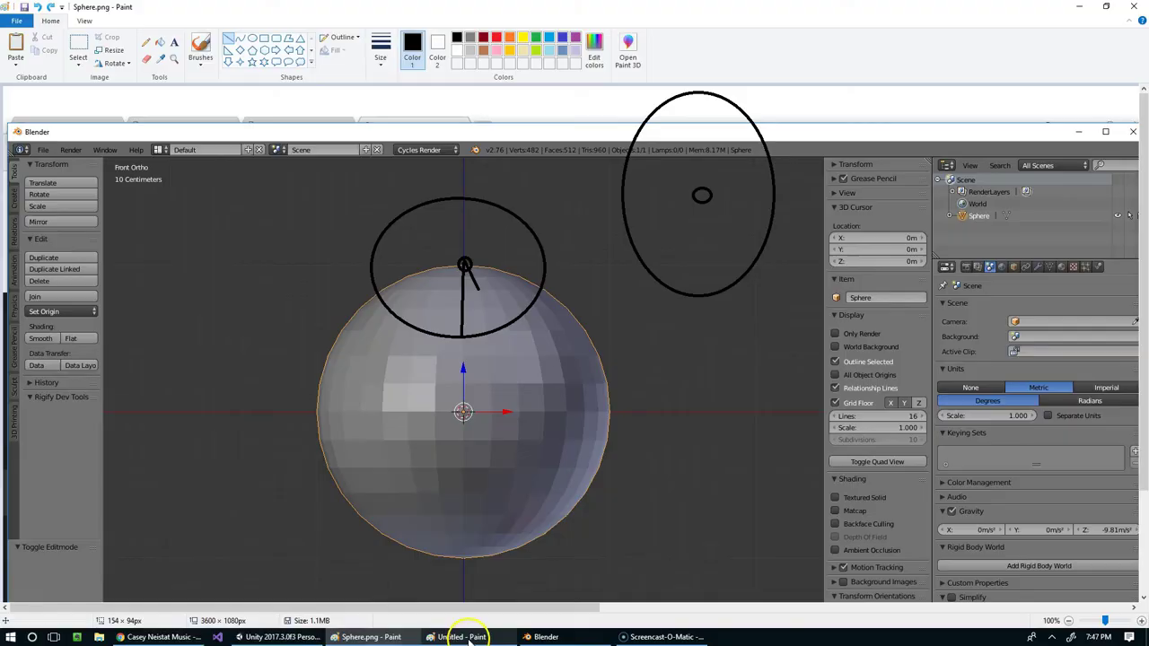
In Unity, connect the Compare output to Shield1's Albedo, update the shader, and move the editor window off the scene
{"action": "left_click", "coordinate": [279, 637]}
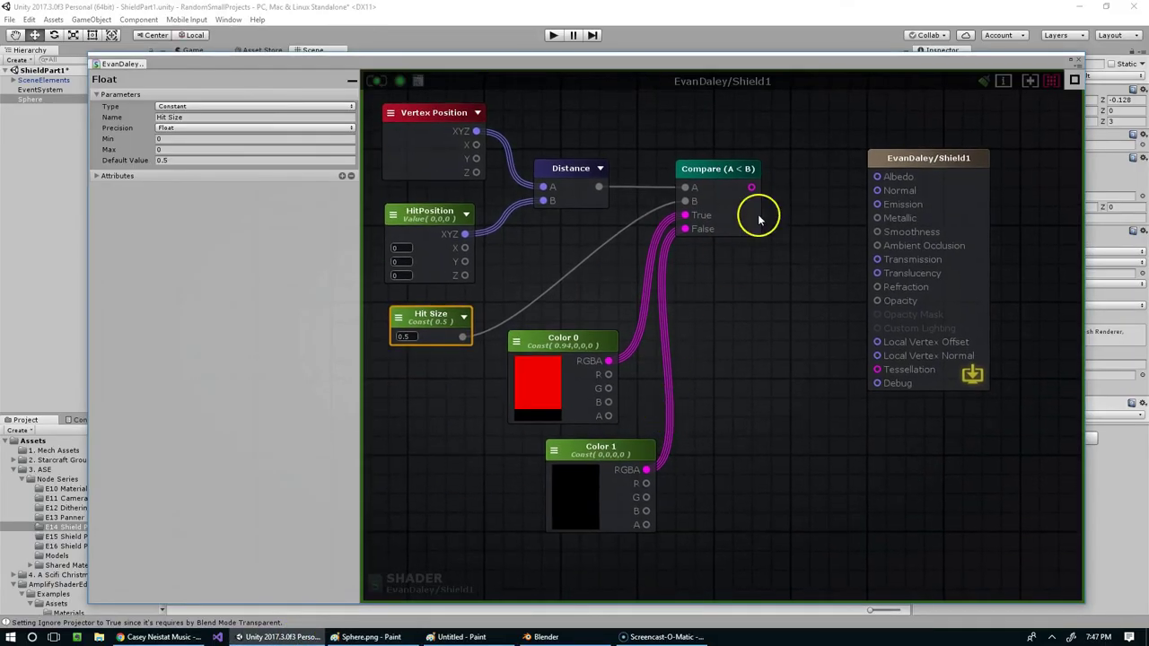
{"action": "left_click_drag", "start_coordinate": [751, 188], "coordinate": [877, 177]}
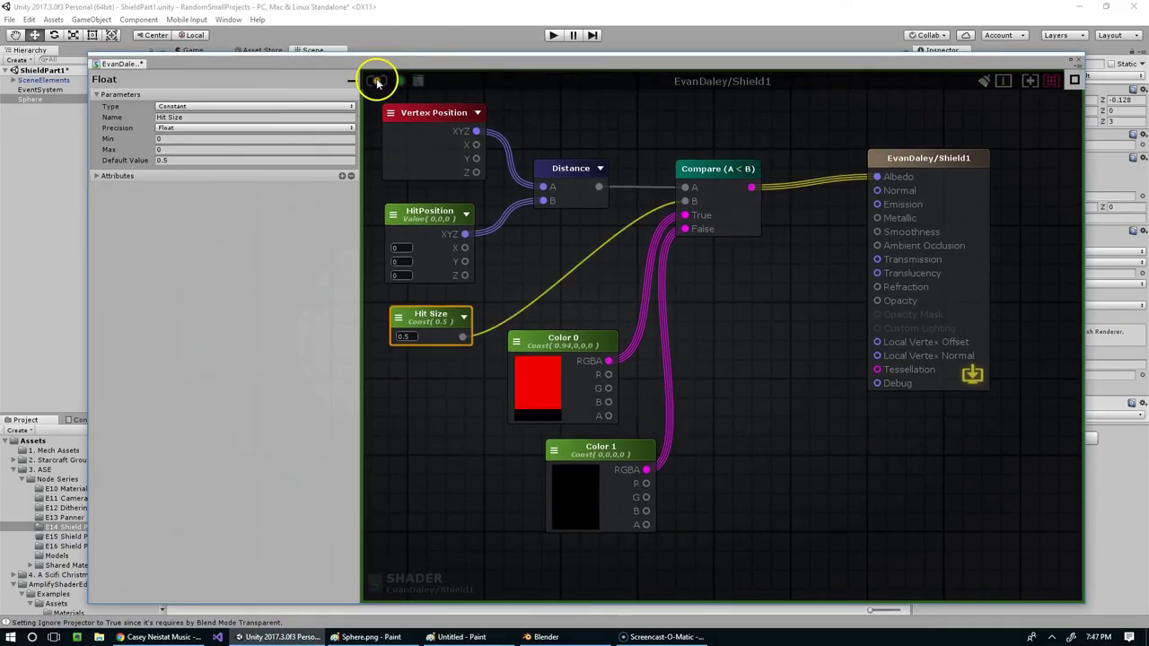
{"action": "left_click_drag", "start_coordinate": [386, 63], "coordinate": [769, 72]}
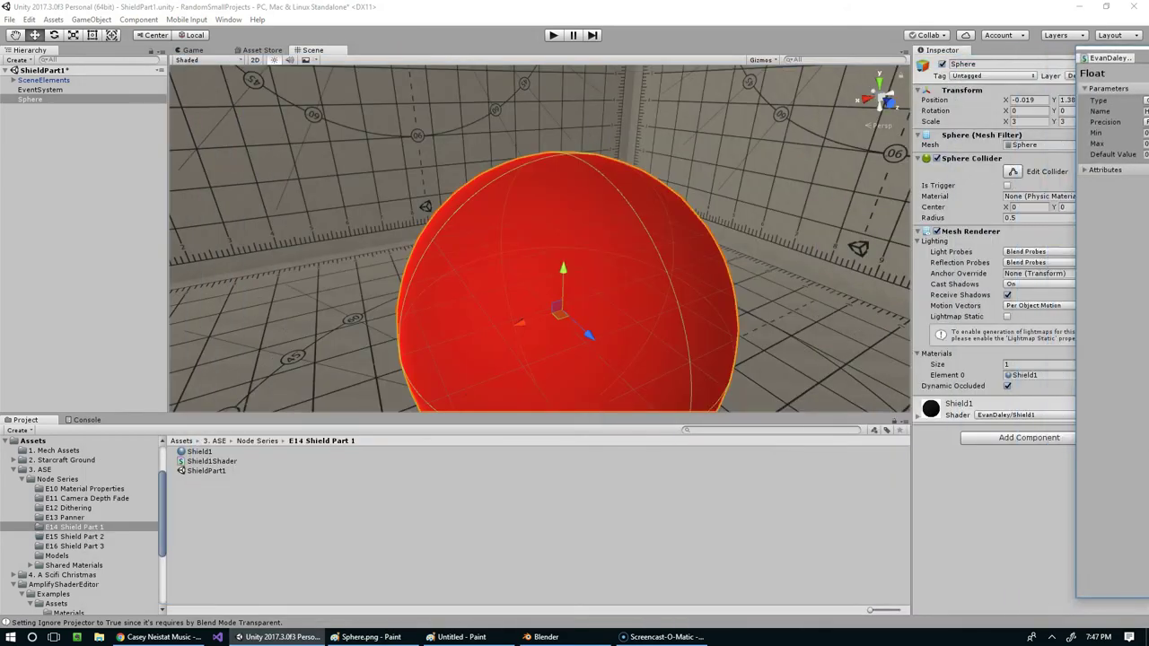
Examine the shield sphere's coloring in the Scene from several angles
{"action": "scroll", "coordinate": [580, 190], "scroll_direction": "down", "scroll_amount": 6}
{"action": "middle_click_drag", "start_coordinate": [562, 175], "coordinate": [548, 201]}
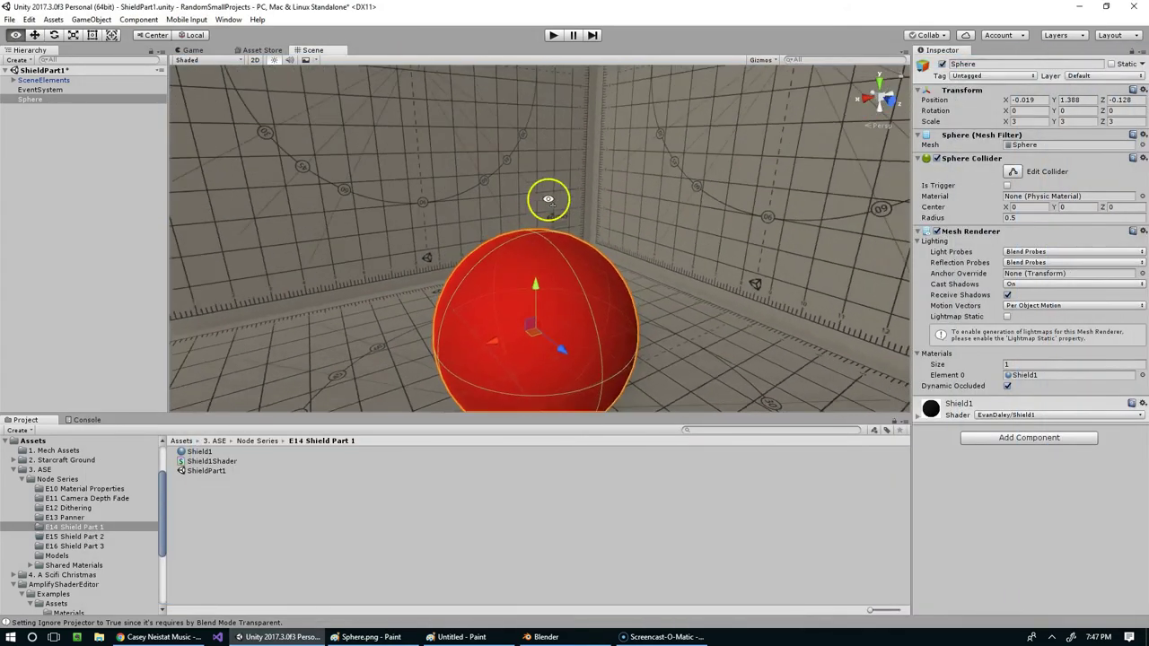
{"action": "left_click_drag", "start_coordinate": [548, 200], "coordinate": [644, 149], "text": "alt"}
{"action": "middle_click_drag", "start_coordinate": [592, 168], "coordinate": [568, 219]}
{"action": "left_click_drag", "start_coordinate": [568, 220], "coordinate": [652, 306], "text": "alt"}
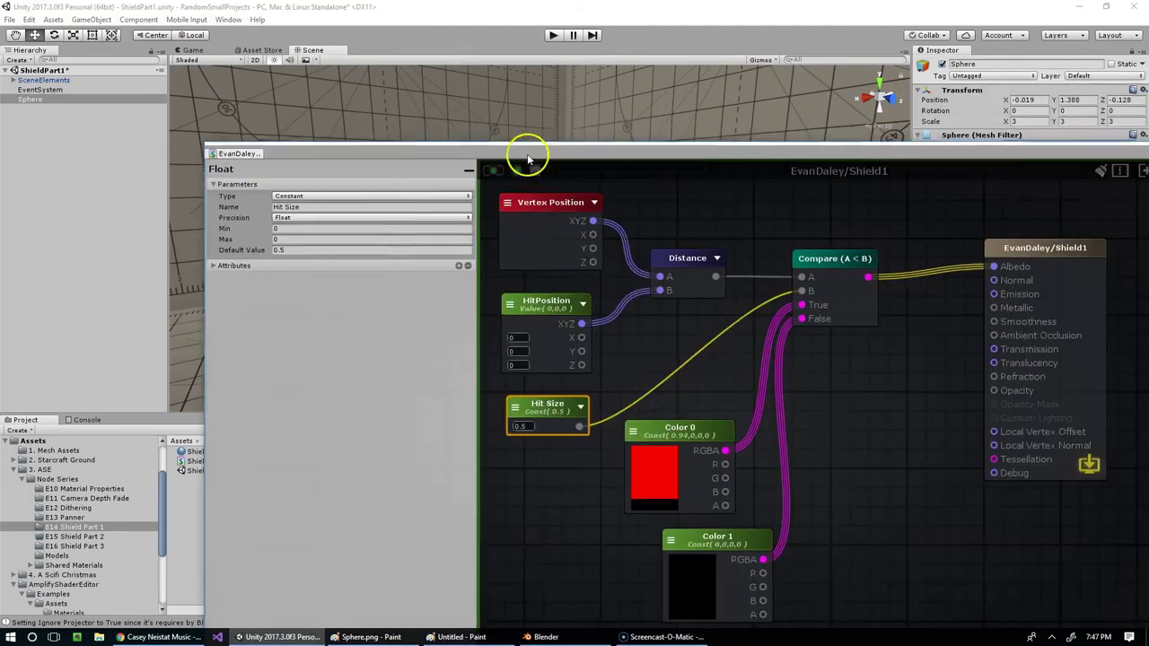
Change the Hit Size node's type from Constant to Property in the shader graph
{"action": "left_click", "coordinate": [495, 300]}
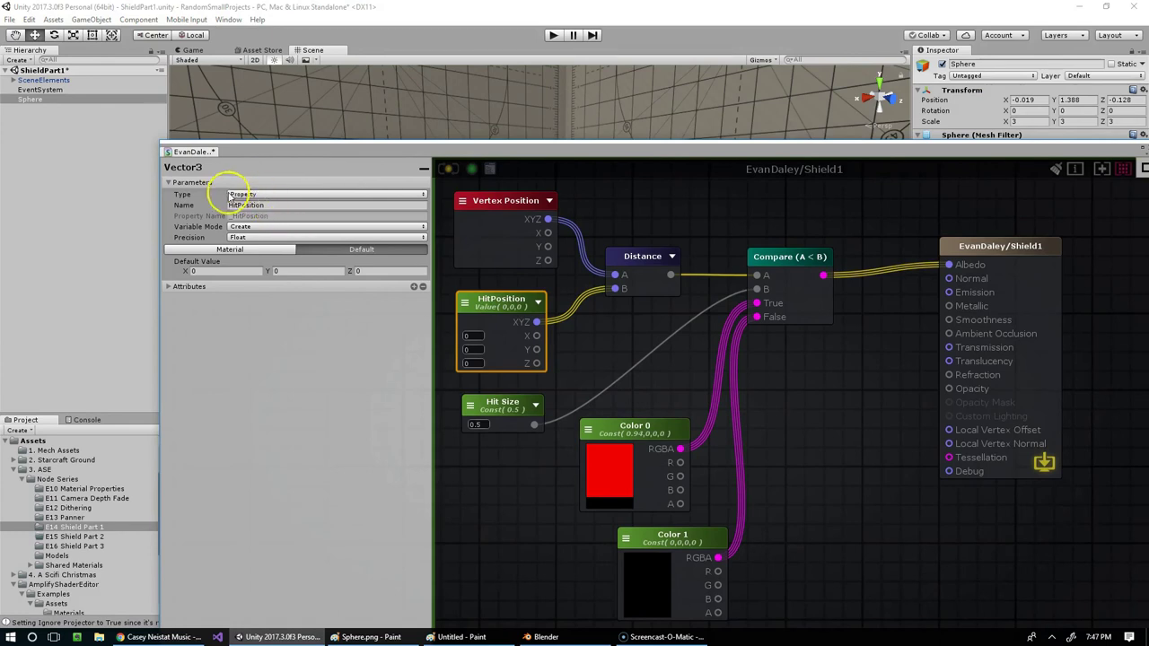
{"action": "left_click", "coordinate": [503, 408]}
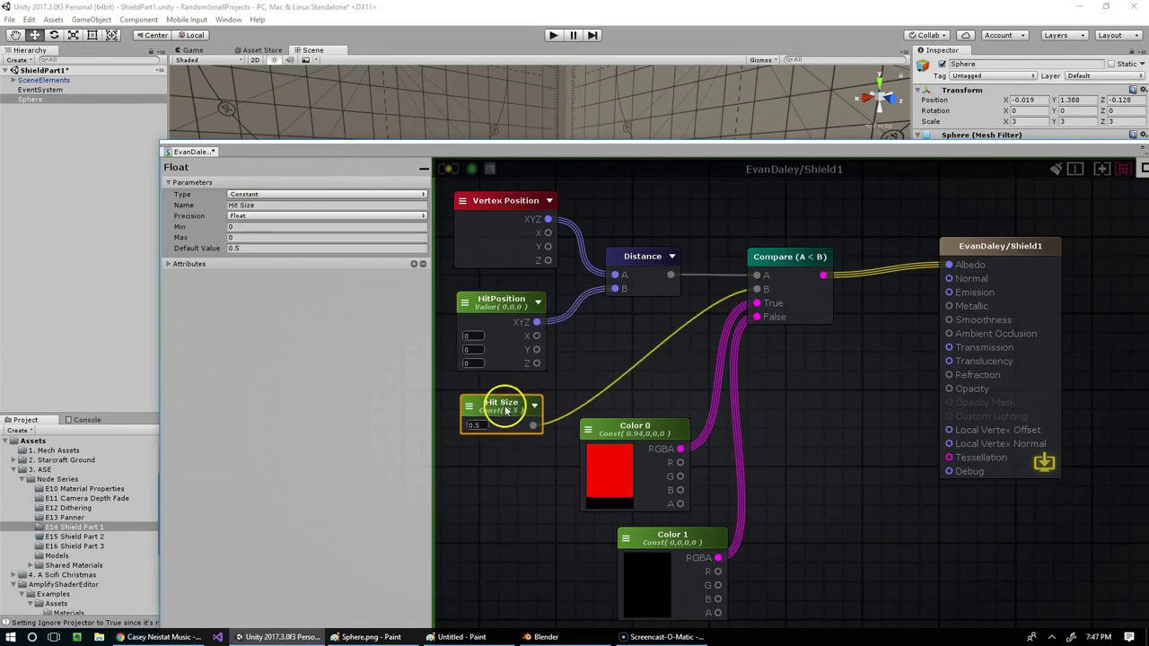
{"action": "left_click", "coordinate": [266, 184]}
{"action": "left_click", "coordinate": [266, 194]}
{"action": "left_click", "coordinate": [268, 184]}
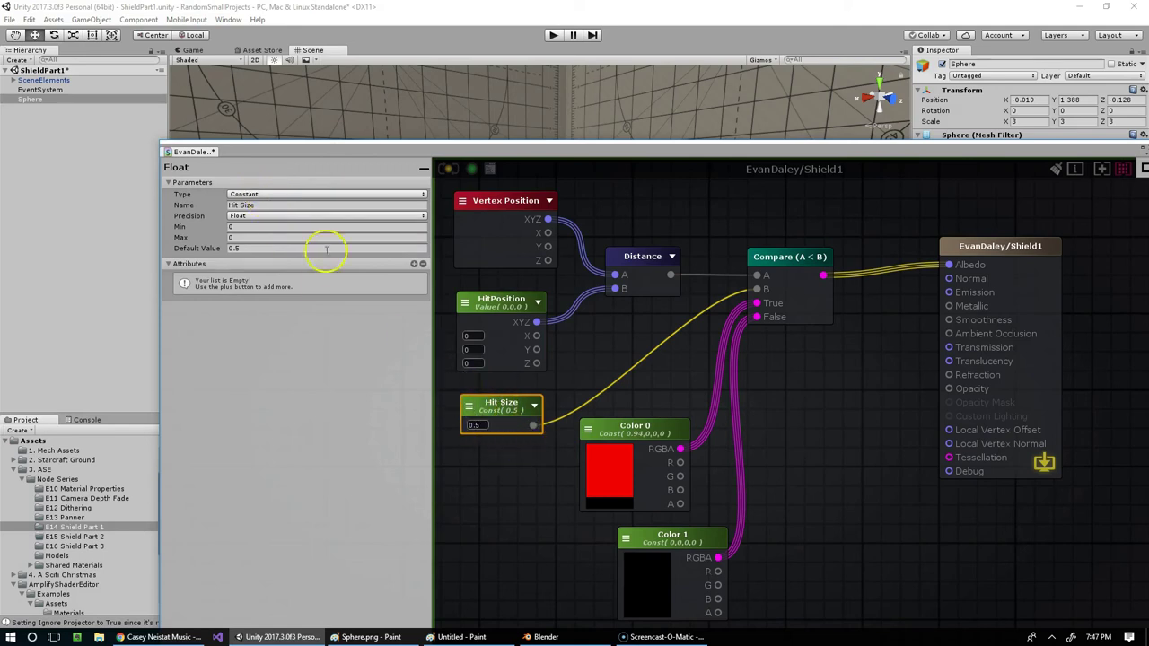
{"action": "left_click", "coordinate": [331, 194]}
{"action": "left_click", "coordinate": [270, 218]}
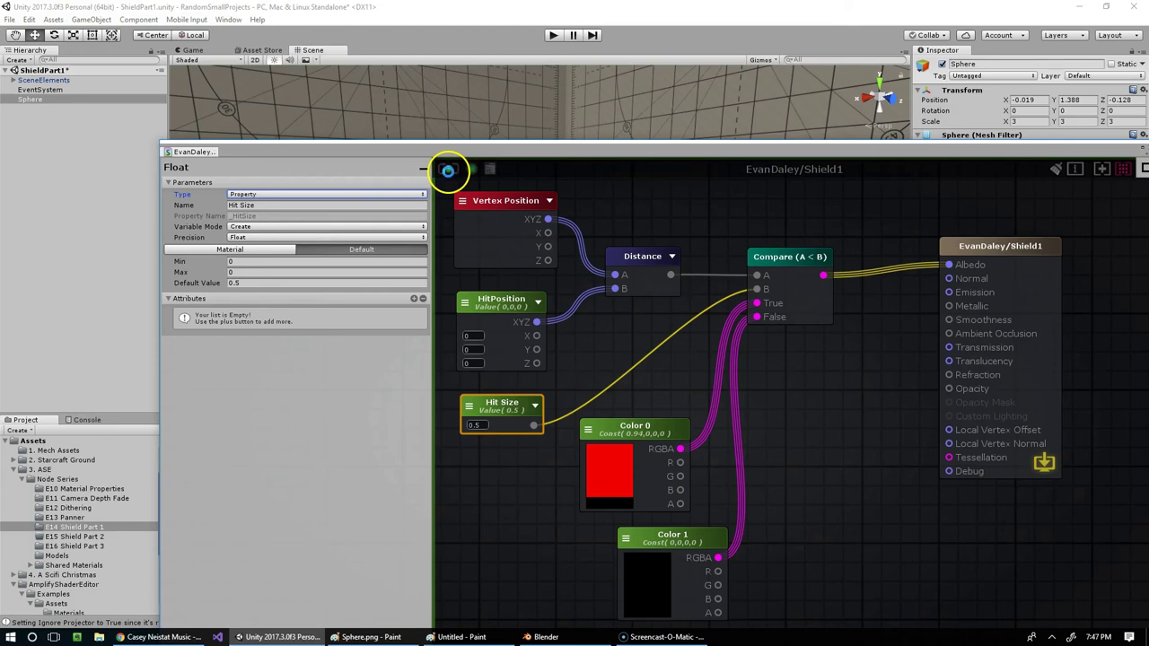
Change the Color 0 and Color 1 nodes to the Property type and update the shader
{"action": "left_click", "coordinate": [630, 443]}
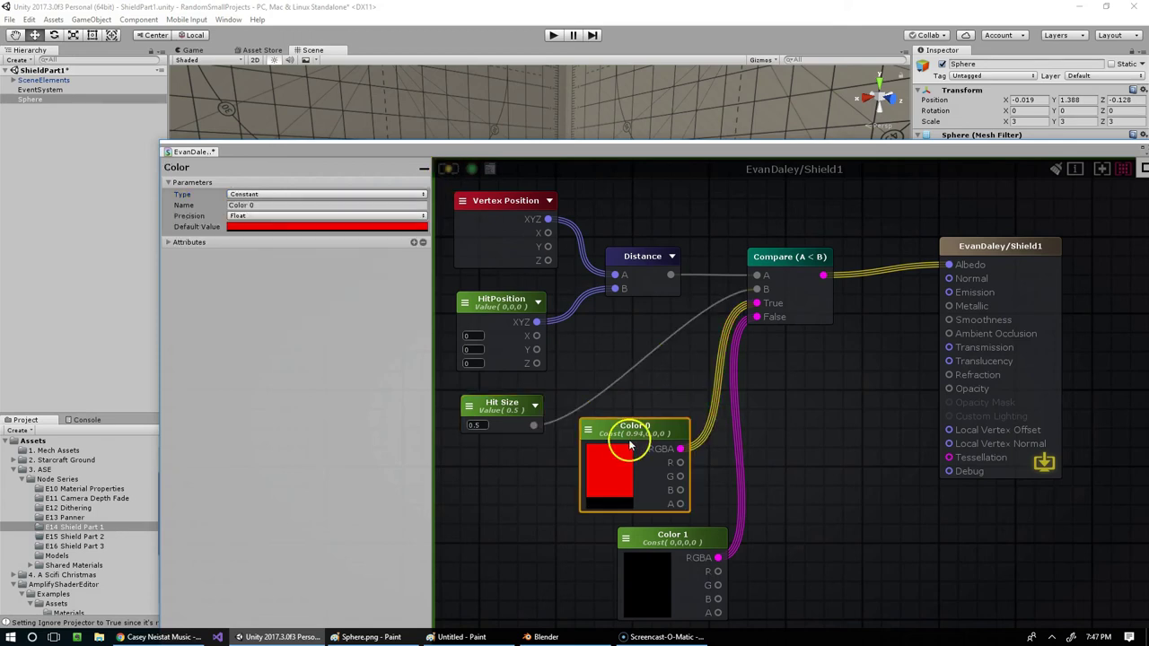
{"action": "left_click", "coordinate": [269, 194]}
{"action": "left_click", "coordinate": [260, 218]}
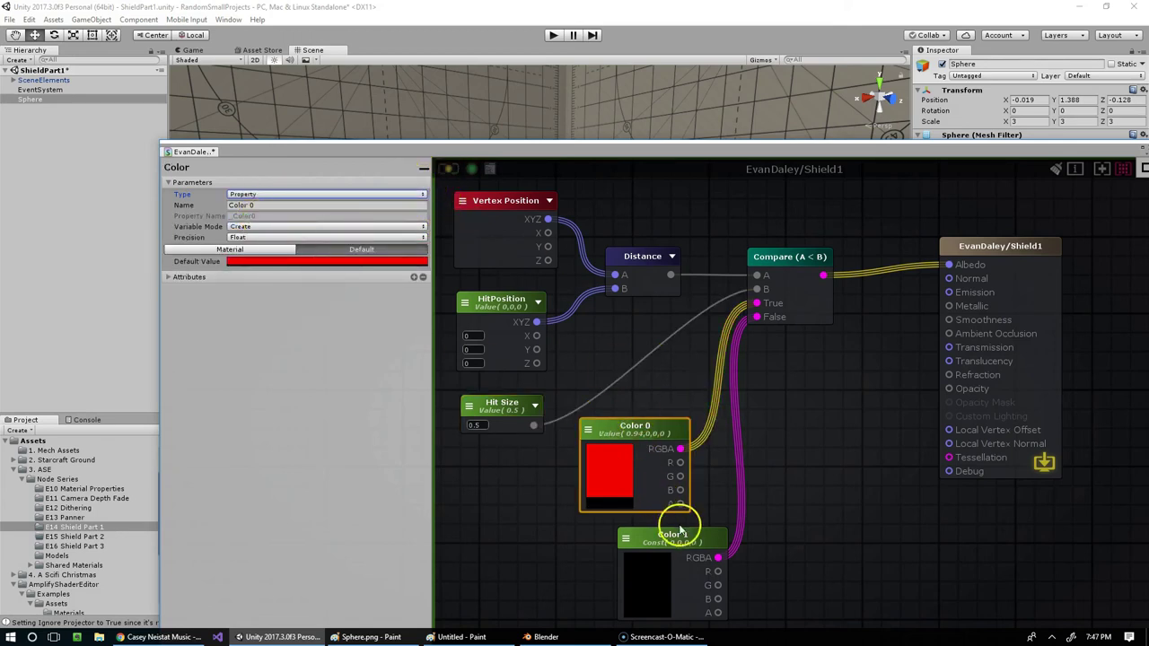
{"action": "left_click", "coordinate": [679, 532]}
{"action": "left_click", "coordinate": [257, 194]}
{"action": "left_click", "coordinate": [262, 218]}
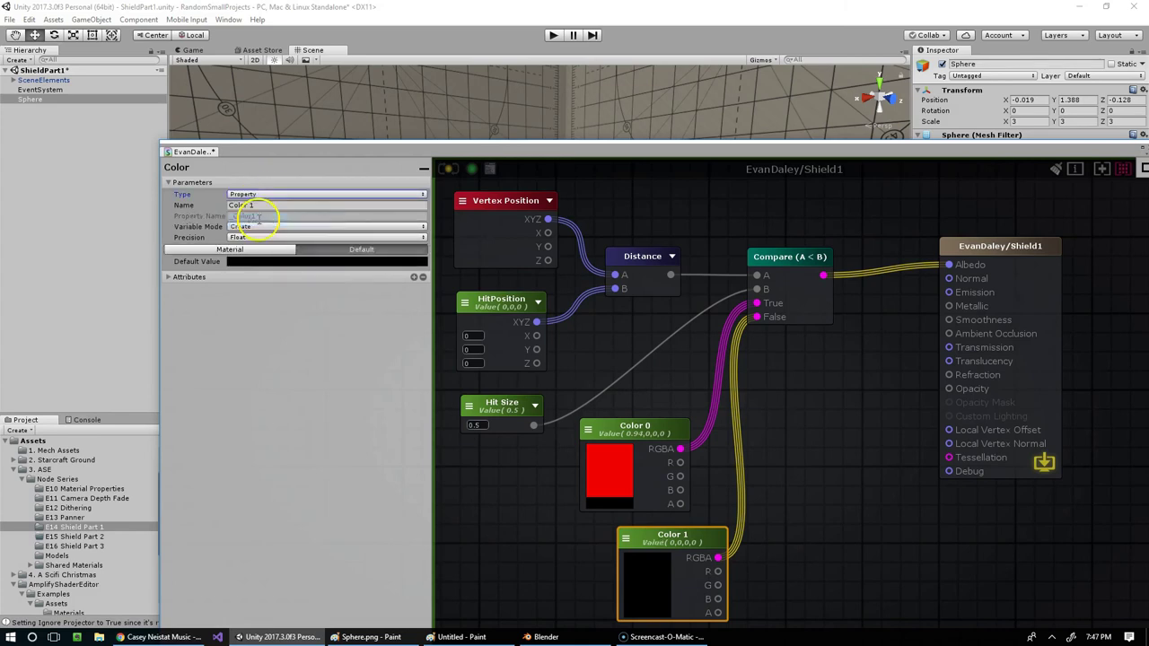
{"action": "left_click", "coordinate": [446, 169]}
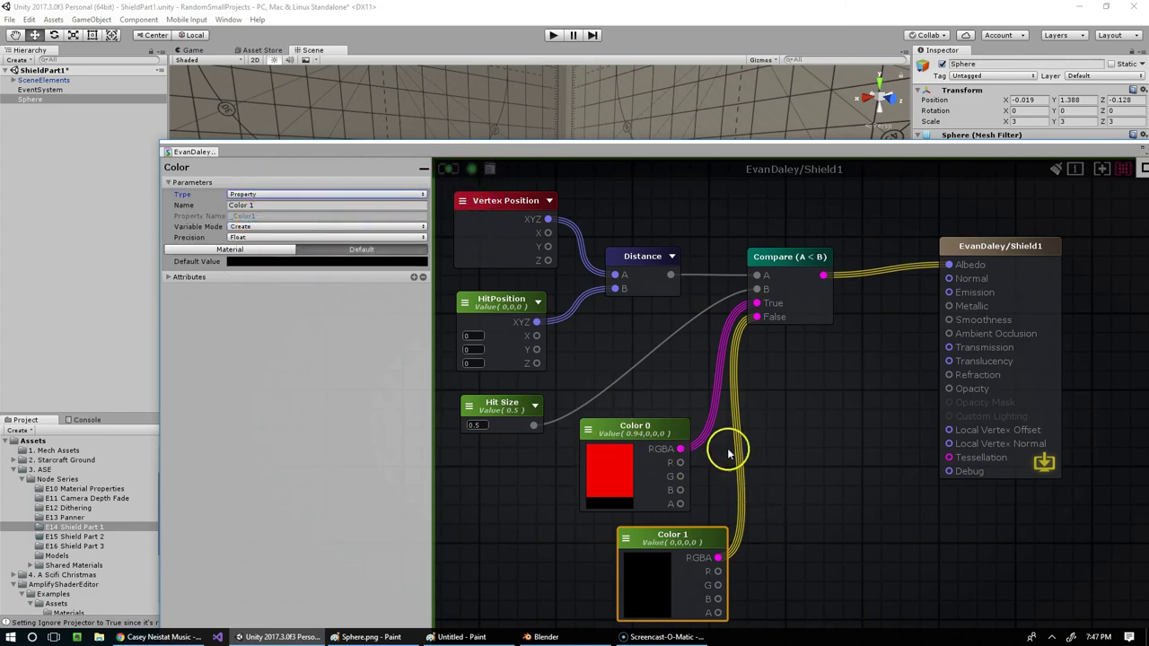
Move the shader editor window off the scene and show the Shield1 material's properties beside the sphere
{"action": "left_click_drag", "start_coordinate": [790, 146], "coordinate": [1148, 24]}
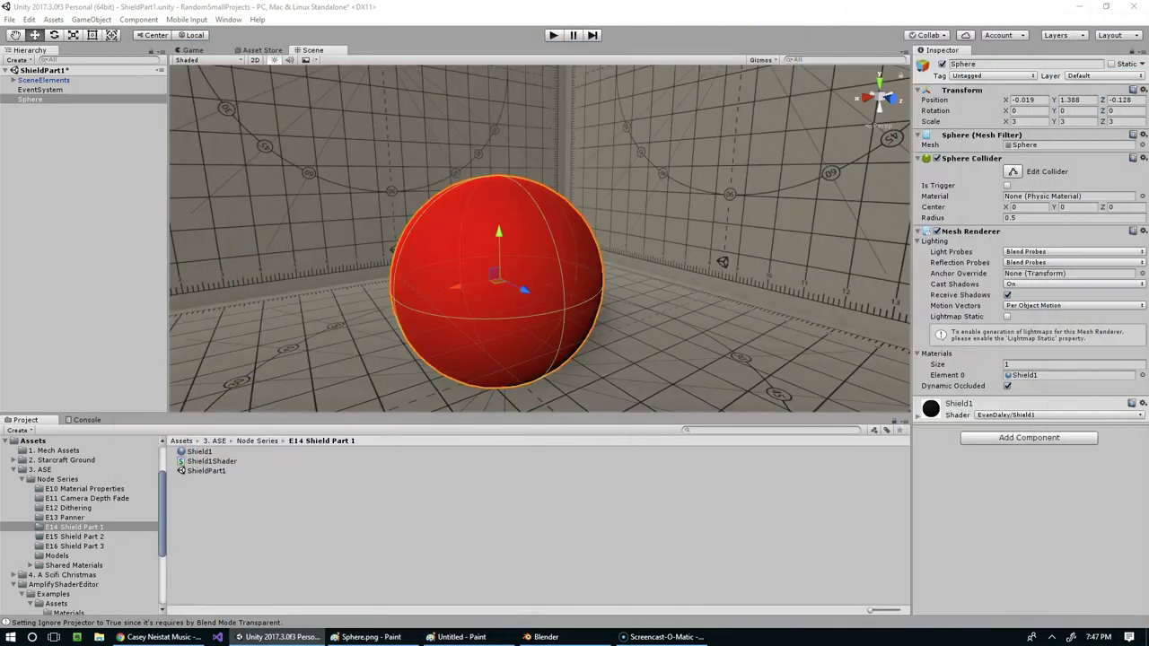
{"action": "scroll", "coordinate": [499, 252], "scroll_direction": "down", "scroll_amount": 3}
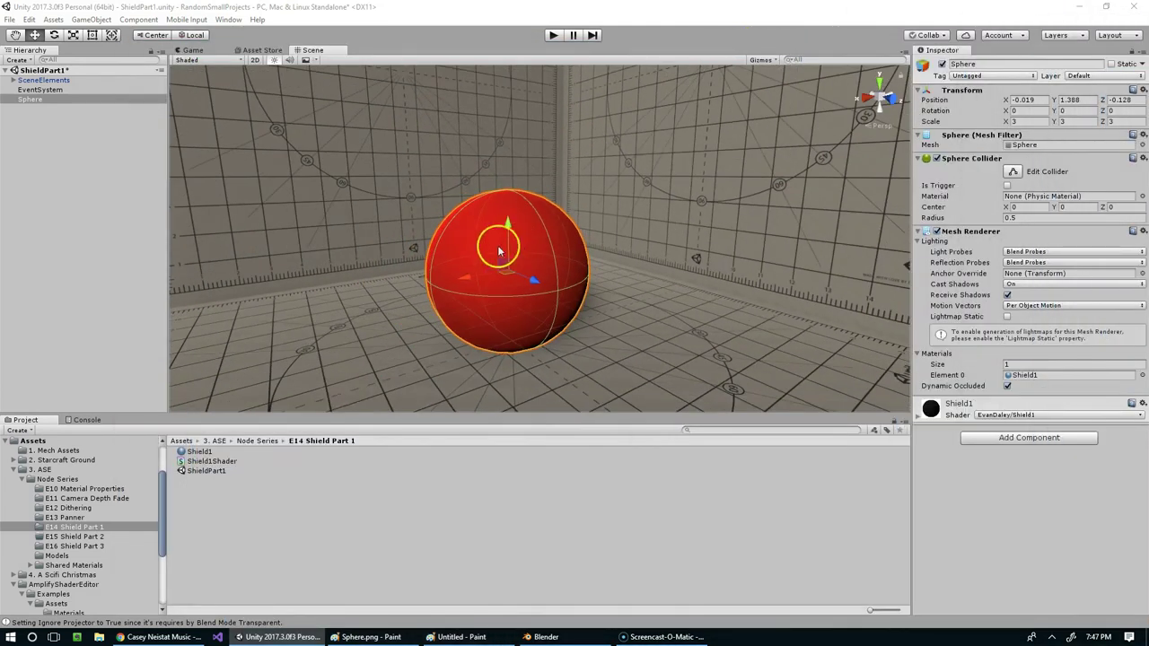
{"action": "left_click", "coordinate": [215, 470]}
{"action": "left_click", "coordinate": [199, 451]}
{"action": "scroll", "coordinate": [576, 283], "scroll_direction": "up", "scroll_amount": 2}
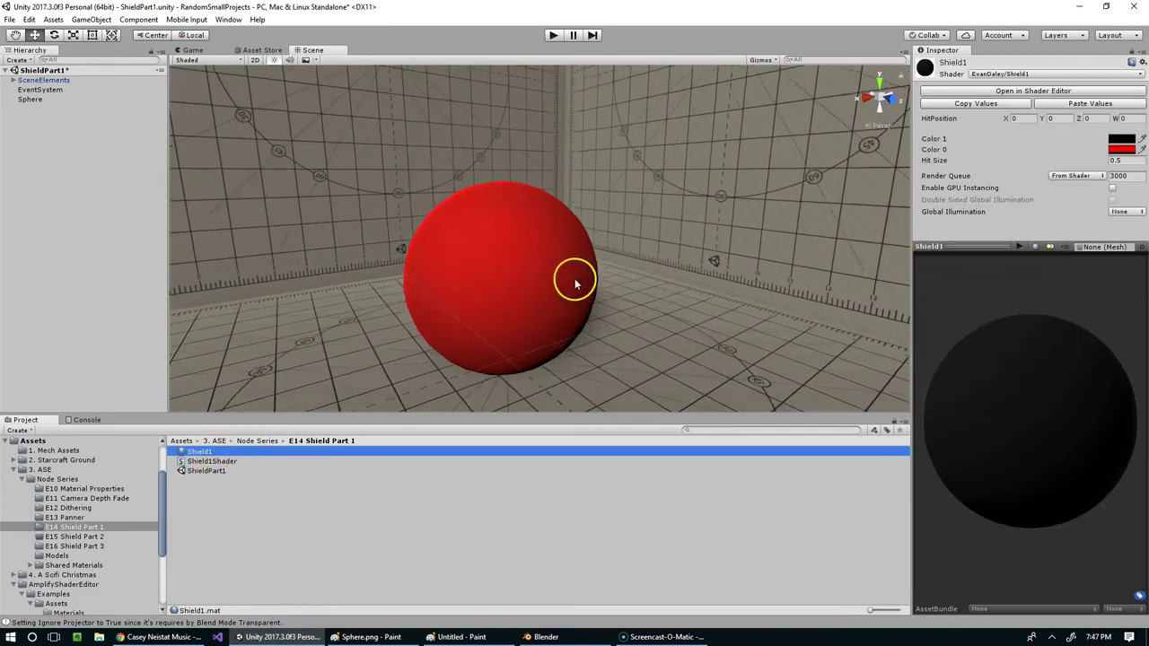
{"action": "scroll", "coordinate": [575, 283], "scroll_direction": "up", "scroll_amount": 1}
{"action": "right_click_drag", "start_coordinate": [575, 284], "coordinate": [595, 282]}
{"action": "scroll", "coordinate": [755, 228], "scroll_direction": "up", "scroll_amount": 1}
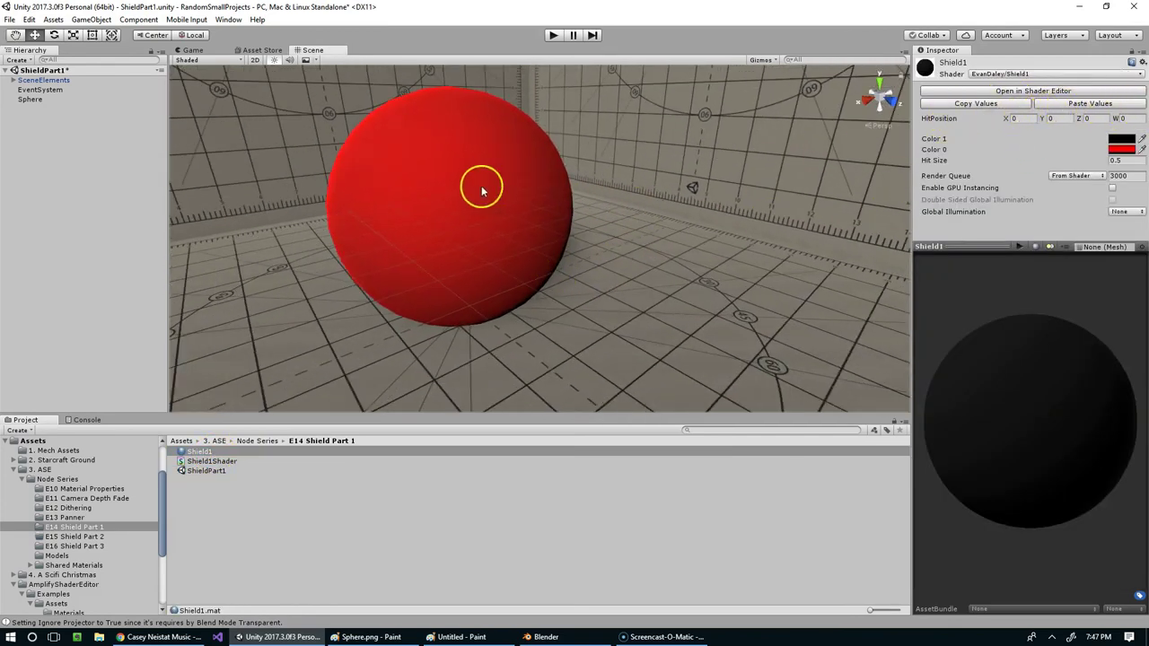
{"action": "middle_click_drag", "start_coordinate": [448, 187], "coordinate": [455, 198]}
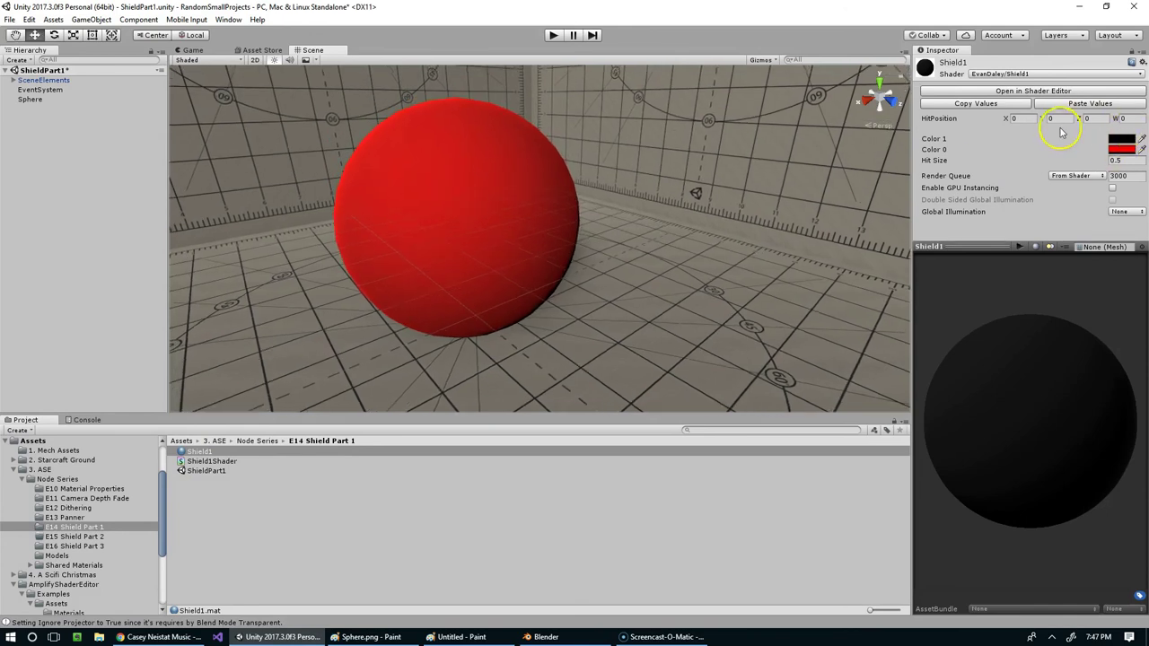
Set HitPosition Y to 0.5 on the Shield1 material
{"action": "left_click", "coordinate": [502, 172]}
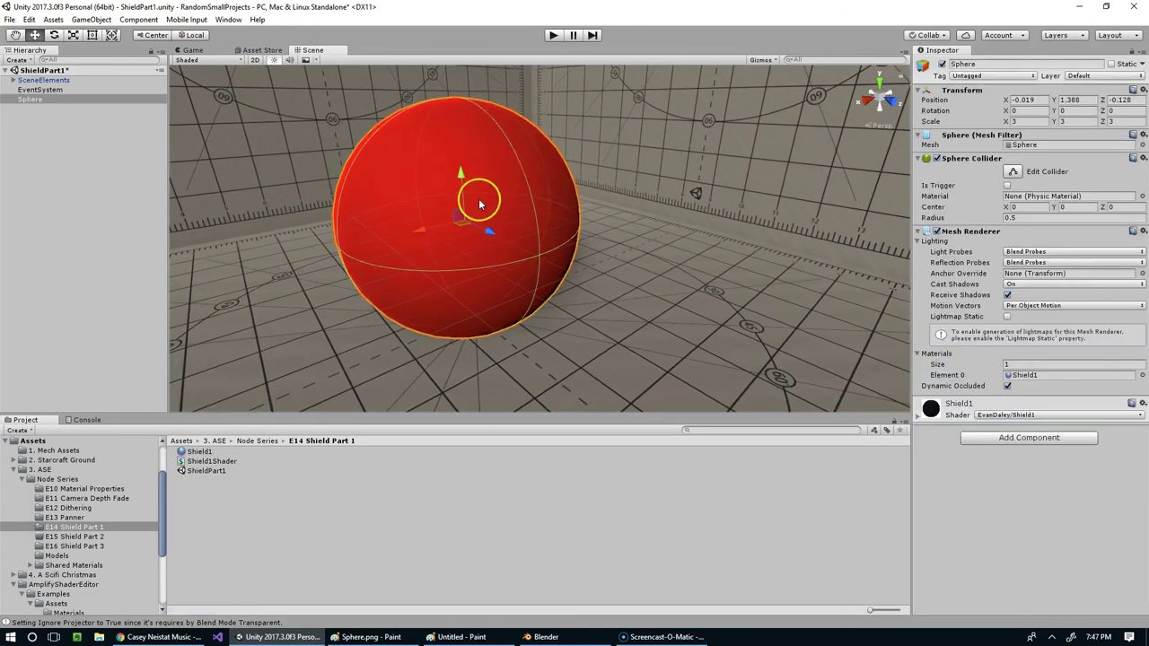
{"action": "middle_click_drag", "start_coordinate": [453, 93], "coordinate": [492, 127]}
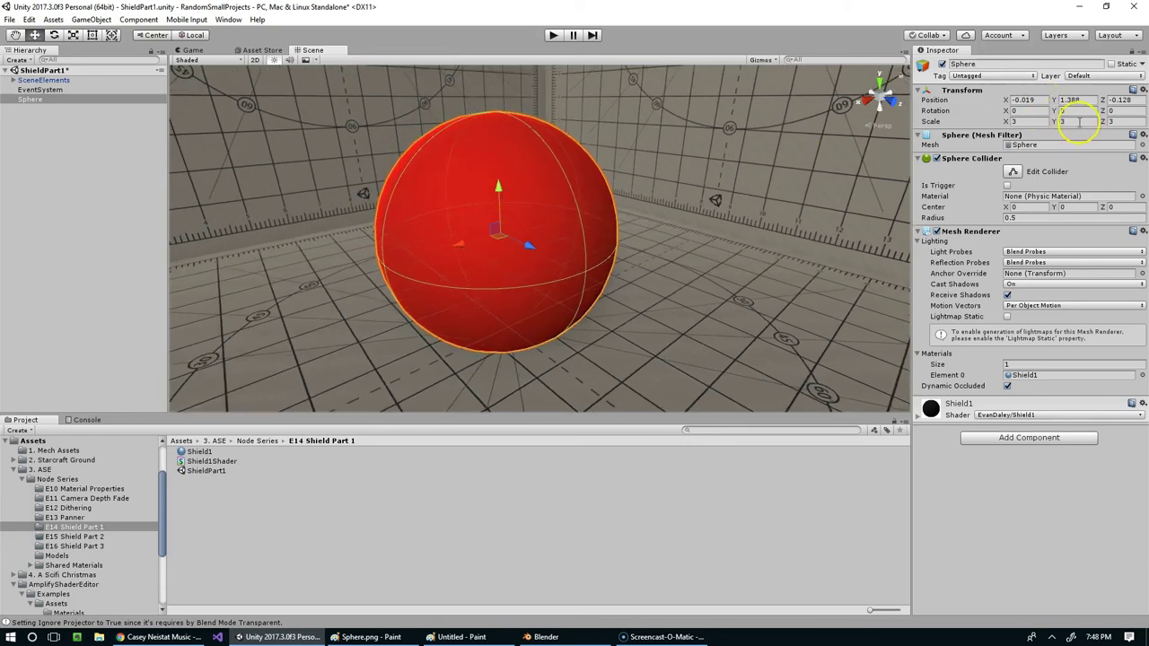
{"action": "left_click", "coordinate": [478, 313]}
{"action": "left_click", "coordinate": [199, 451]}
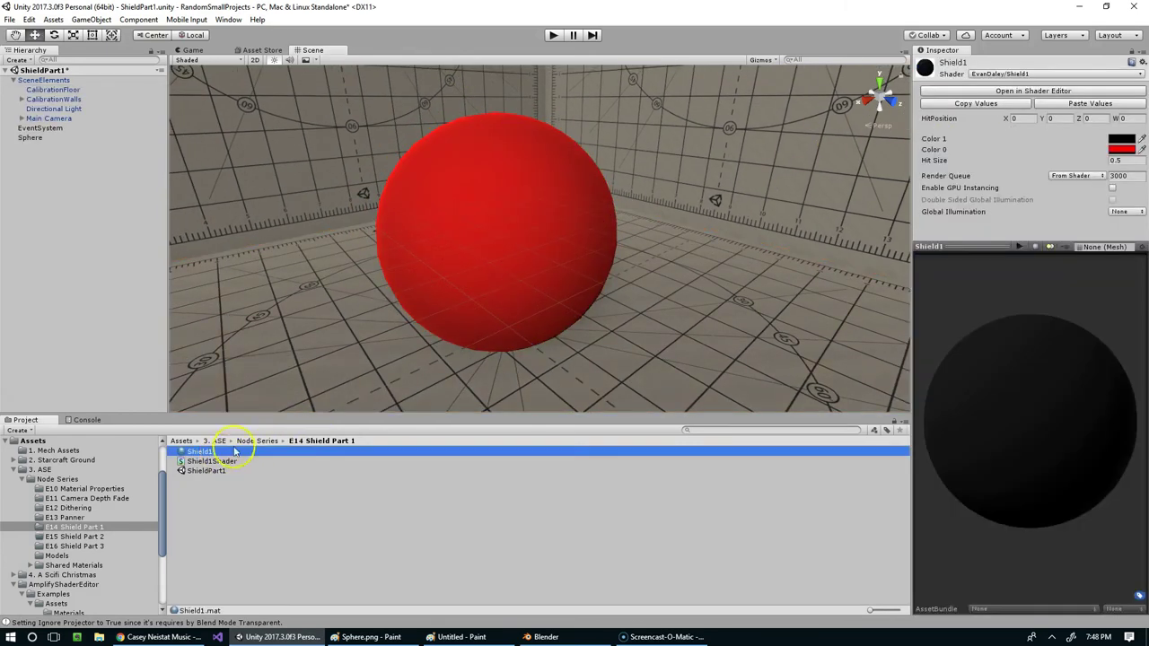
{"action": "left_click", "coordinate": [1058, 119]}
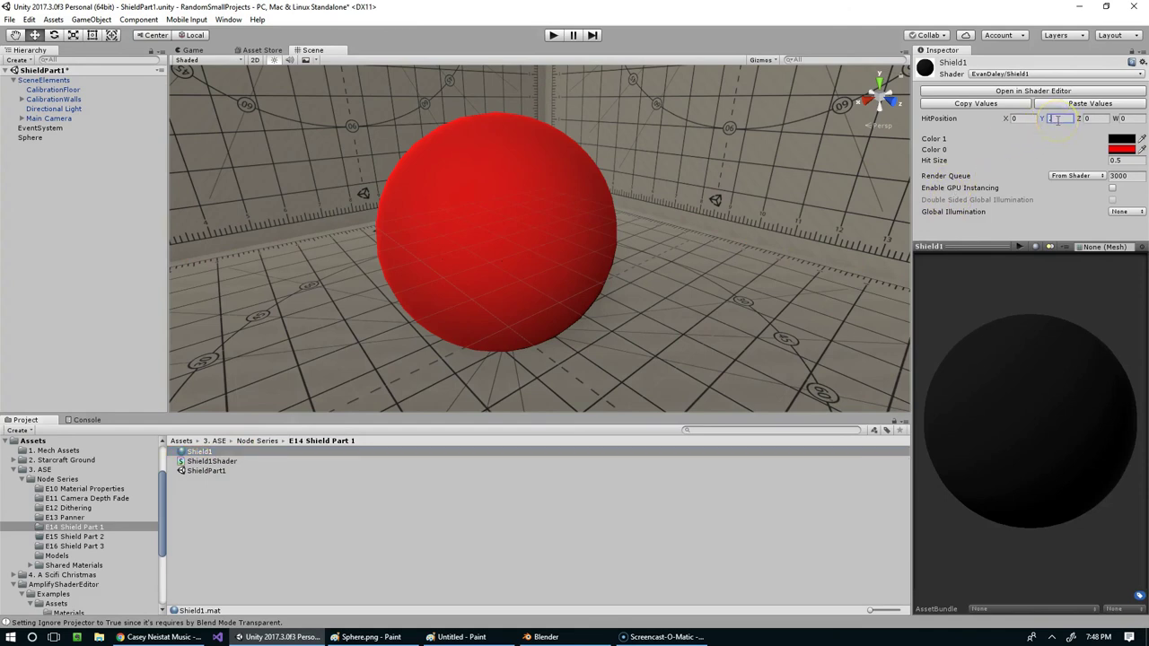
{"action": "type", "text": "0.5"}
View the sphere's colored cap from several sides and set the material's HitPosition X to 0.5
{"action": "left_click_drag", "start_coordinate": [682, 126], "coordinate": [463, 182], "text": "alt"}
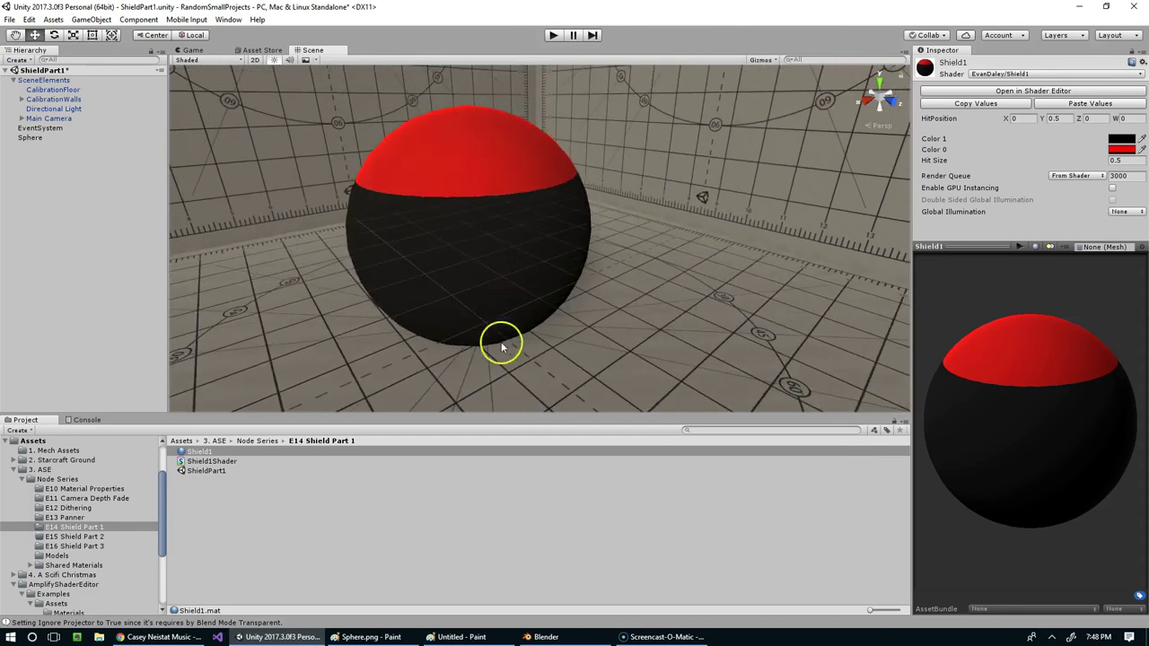
{"action": "left_click_drag", "start_coordinate": [485, 328], "coordinate": [541, 246], "text": "alt"}
{"action": "left_click_drag", "start_coordinate": [673, 195], "coordinate": [728, 253], "text": "alt"}
{"action": "left_click_drag", "start_coordinate": [690, 180], "coordinate": [701, 168], "text": "alt"}
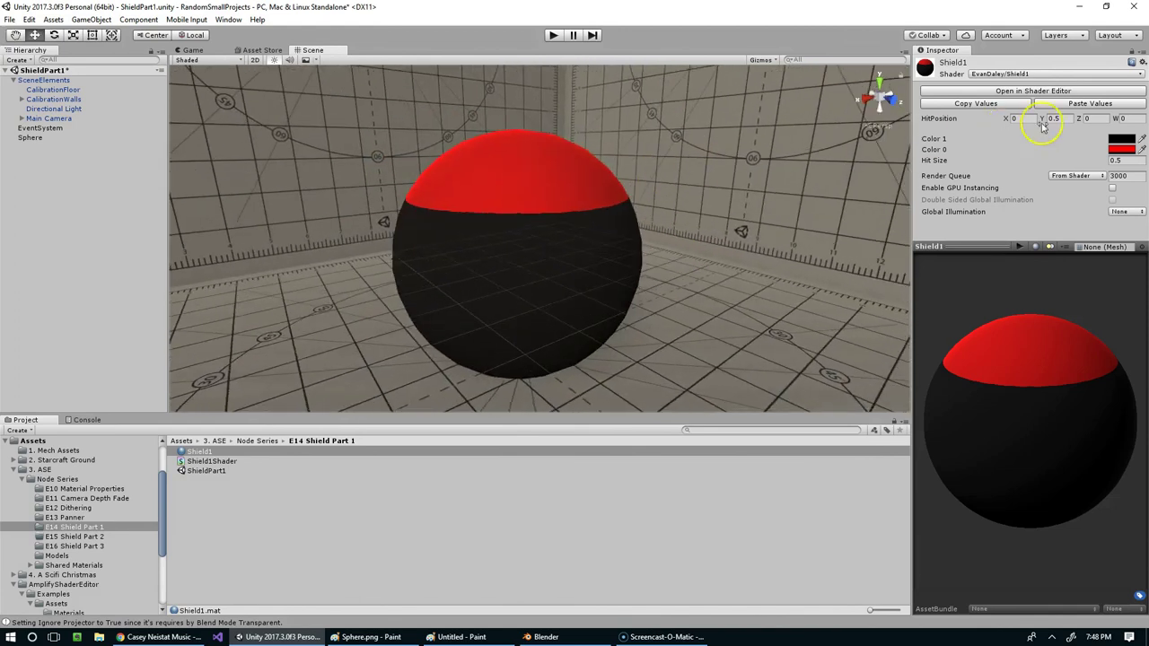
{"action": "left_click_drag", "start_coordinate": [641, 216], "coordinate": [502, 126], "text": "alt"}
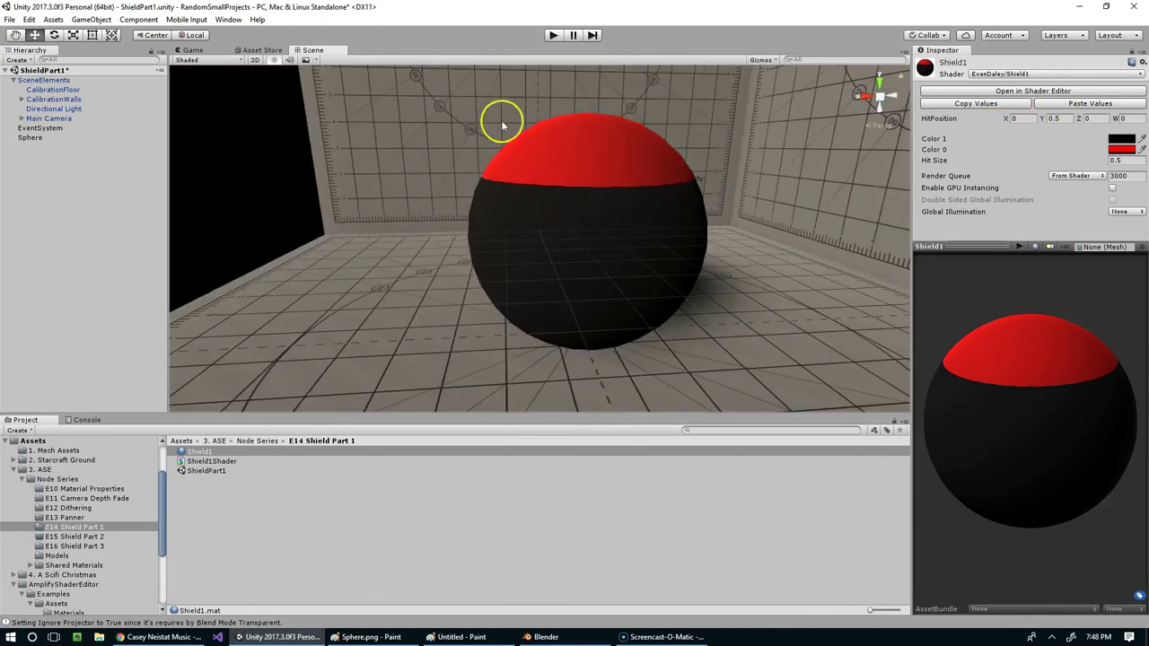
{"action": "left_click_drag", "start_coordinate": [585, 192], "coordinate": [669, 208], "text": "alt"}
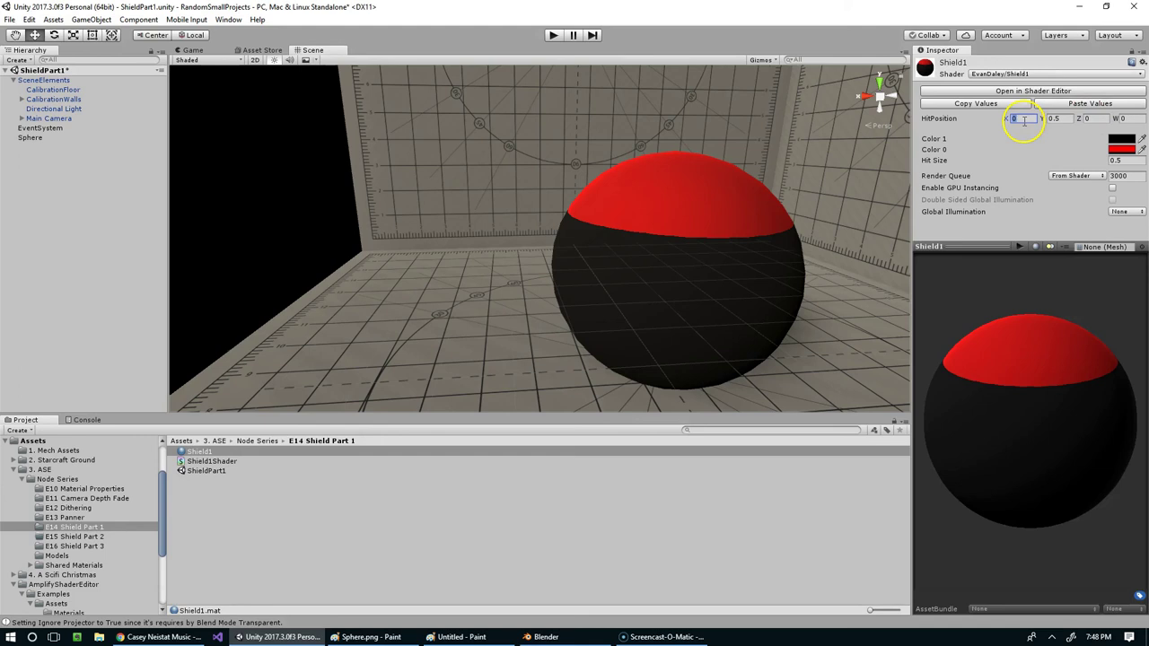
{"action": "type", "text": "0.5"}
{"action": "key", "text": "Return"}
Try other hit positions on the Shield1 material by raising HitPosition Y to 0.71 and varying X
{"action": "left_click_drag", "start_coordinate": [754, 188], "coordinate": [544, 120], "text": "alt"}
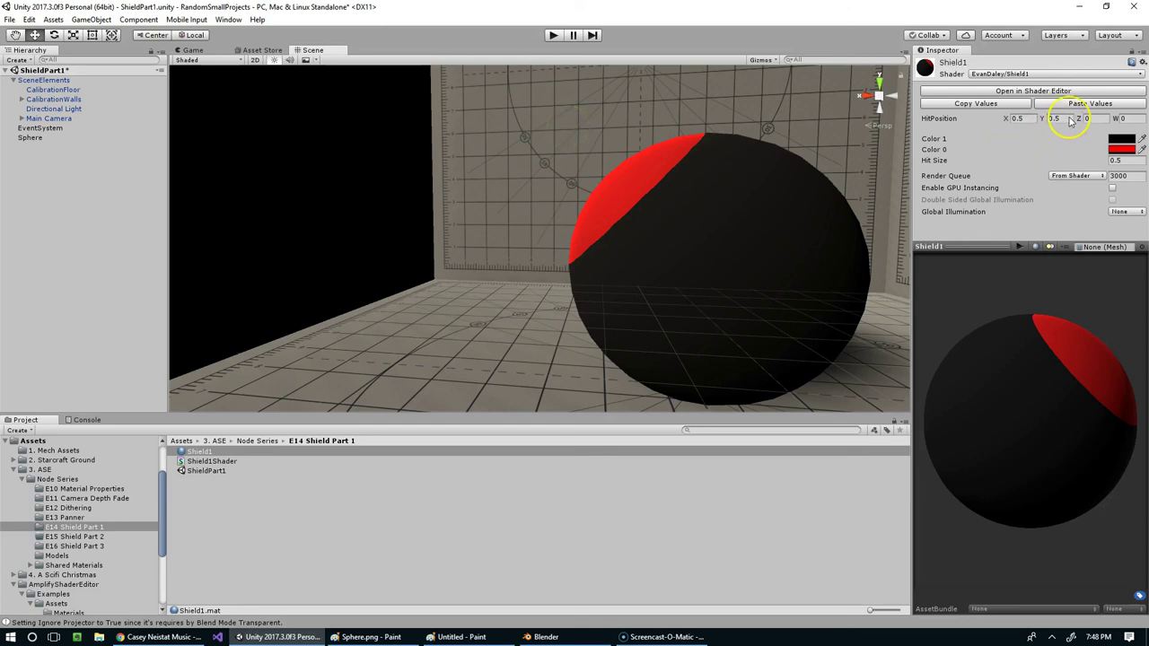
{"action": "left_click_drag", "start_coordinate": [1042, 122], "coordinate": [1014, 123]}
{"action": "left_click", "coordinate": [1002, 120]}
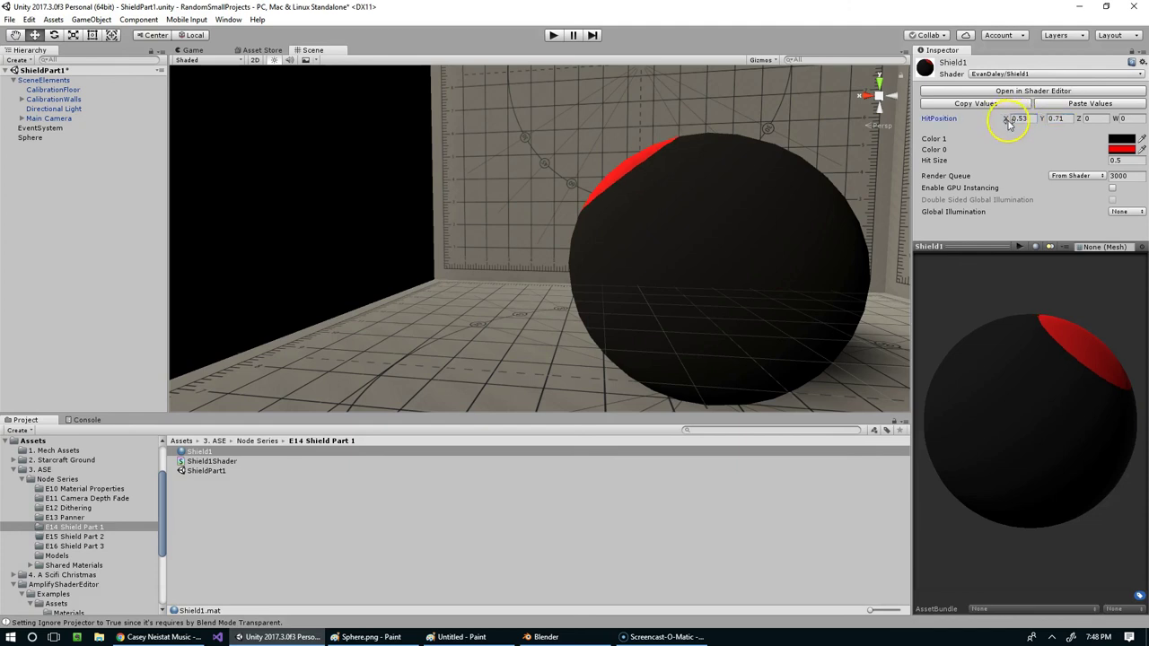
{"action": "left_click_drag", "start_coordinate": [1009, 122], "coordinate": [1017, 122]}
{"action": "right_click_drag", "start_coordinate": [708, 133], "coordinate": [867, 173]}
{"action": "left_click", "coordinate": [1020, 118]}
{"action": "type", "text": ".5"}
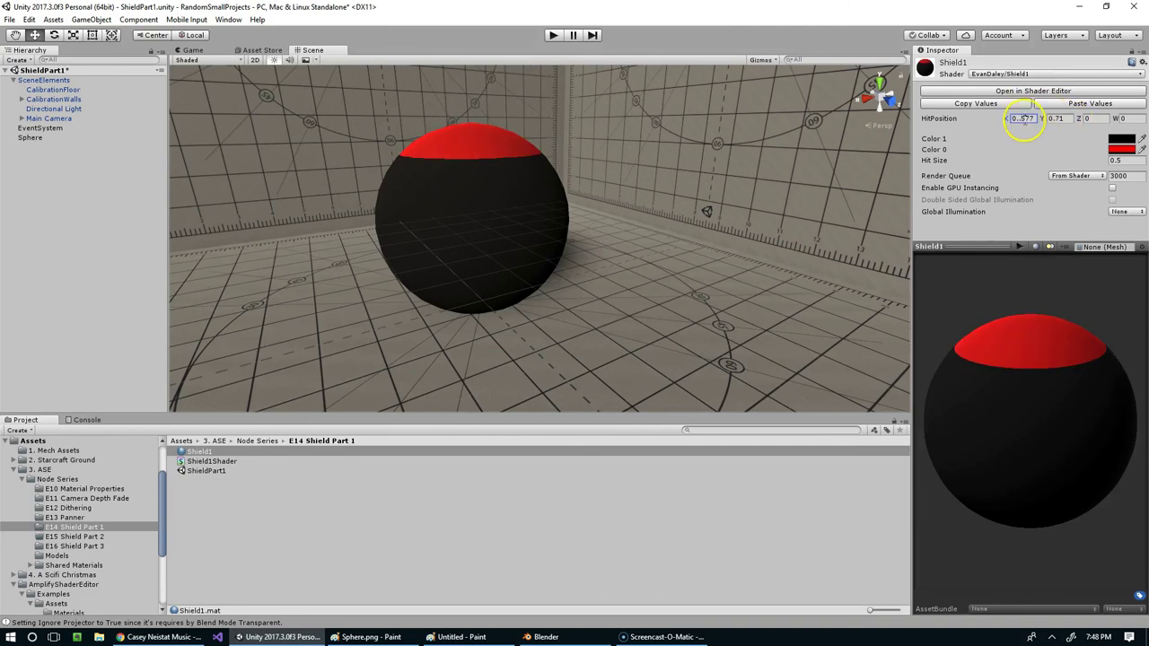
Set both HitPosition Y and HitPosition X to 0.5 on the Shield1 material
{"action": "left_click_drag", "start_coordinate": [1072, 120], "coordinate": [1017, 121]}
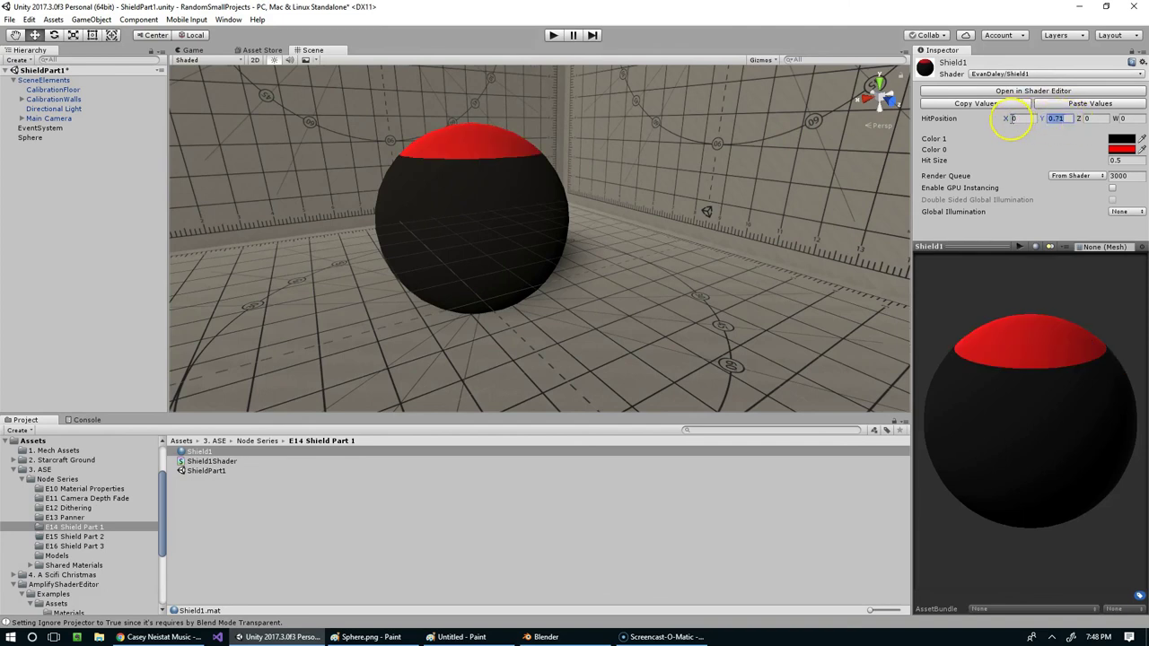
{"action": "type", "text": ".5"}
{"action": "left_click", "coordinate": [1018, 118]}
{"action": "type", "text": ".5"}
Examine the shape and edge of the red hit area on the sphere up close
{"action": "middle_click_drag", "start_coordinate": [631, 150], "coordinate": [645, 205]}
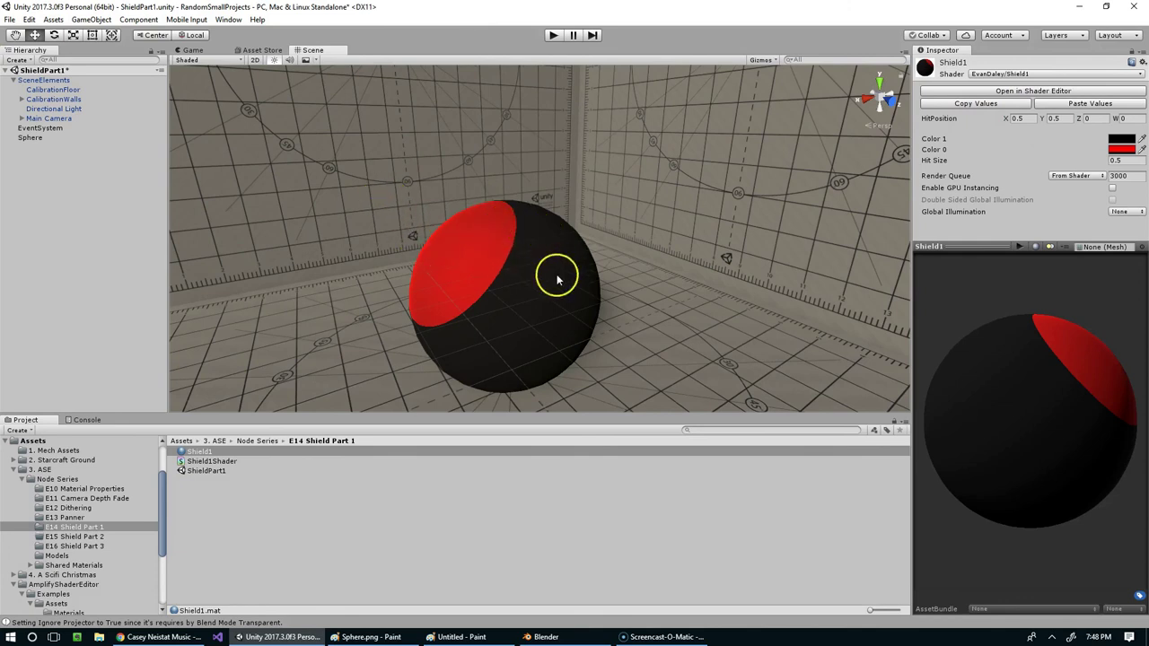
{"action": "middle_click_drag", "start_coordinate": [527, 309], "coordinate": [515, 250]}
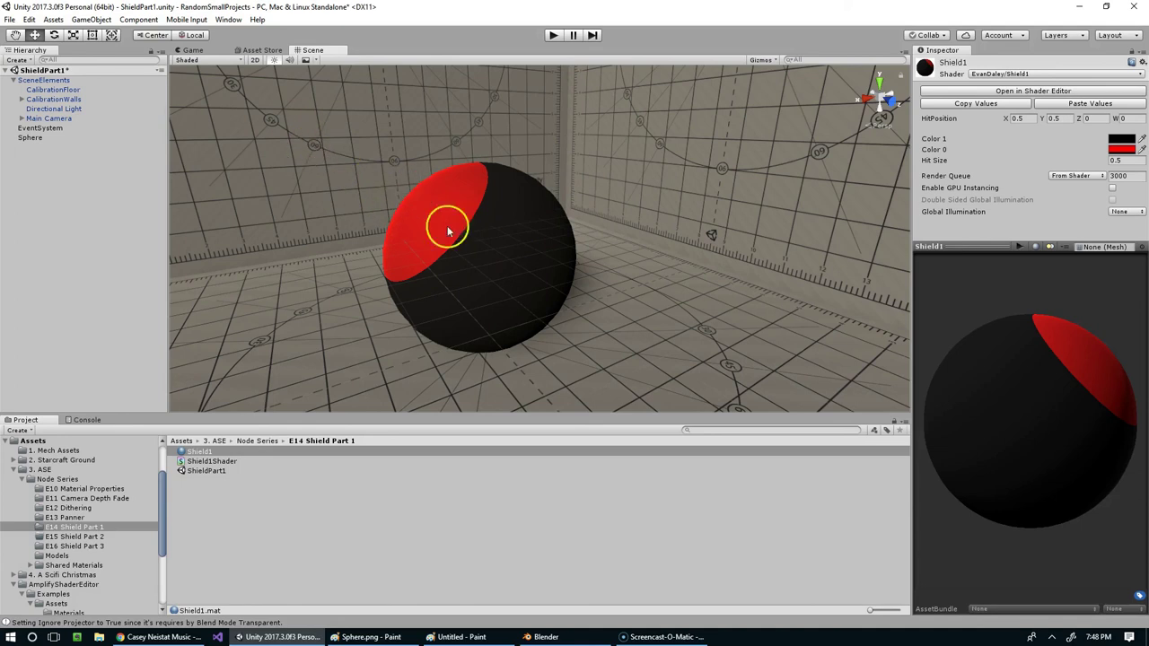
{"action": "scroll", "coordinate": [488, 221], "scroll_direction": "up", "scroll_amount": 3}
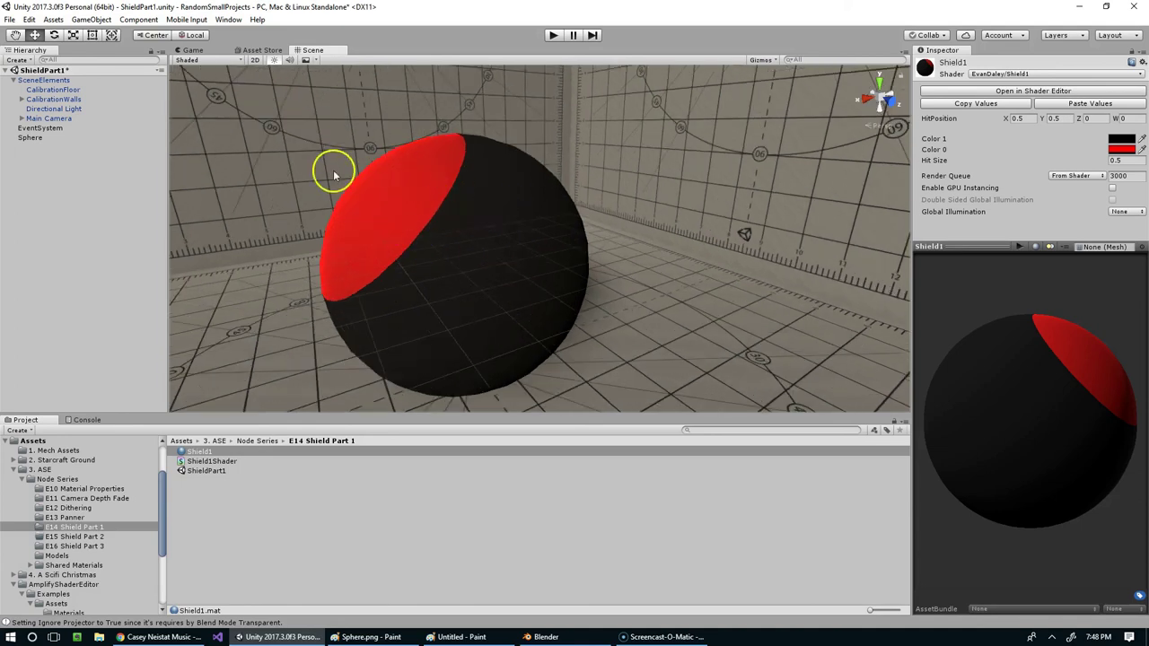
{"action": "scroll", "coordinate": [413, 202], "scroll_direction": "down", "scroll_amount": 2}
{"action": "middle_click_drag", "start_coordinate": [451, 206], "coordinate": [495, 206]}
{"action": "scroll", "coordinate": [495, 206], "scroll_direction": "up", "scroll_amount": 2}
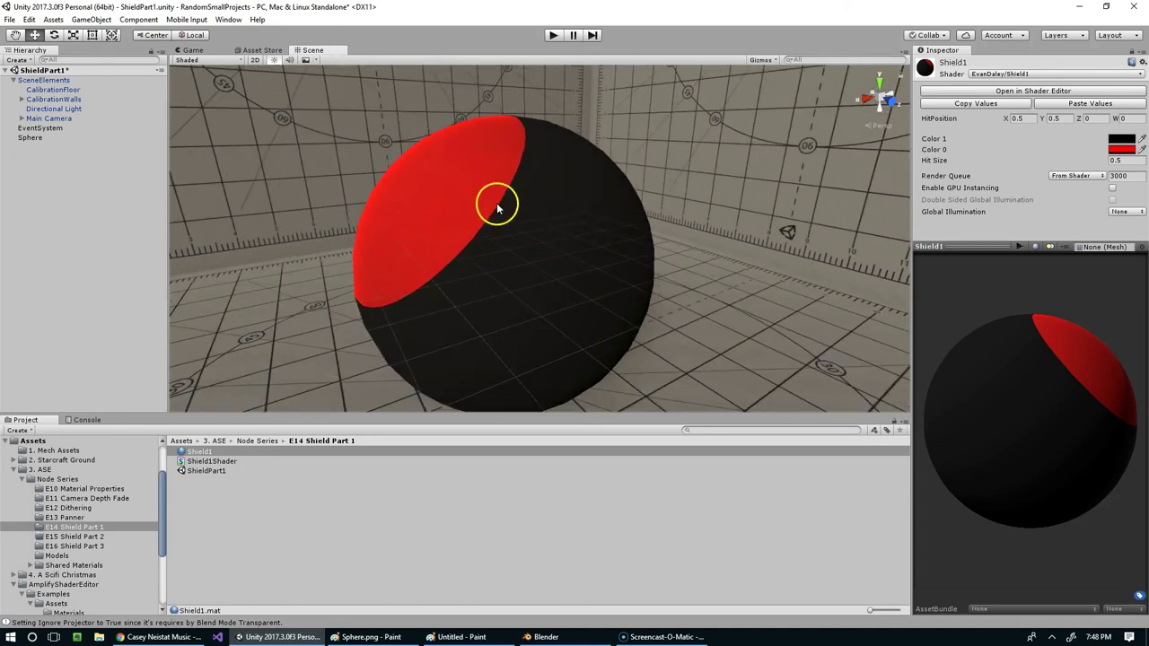